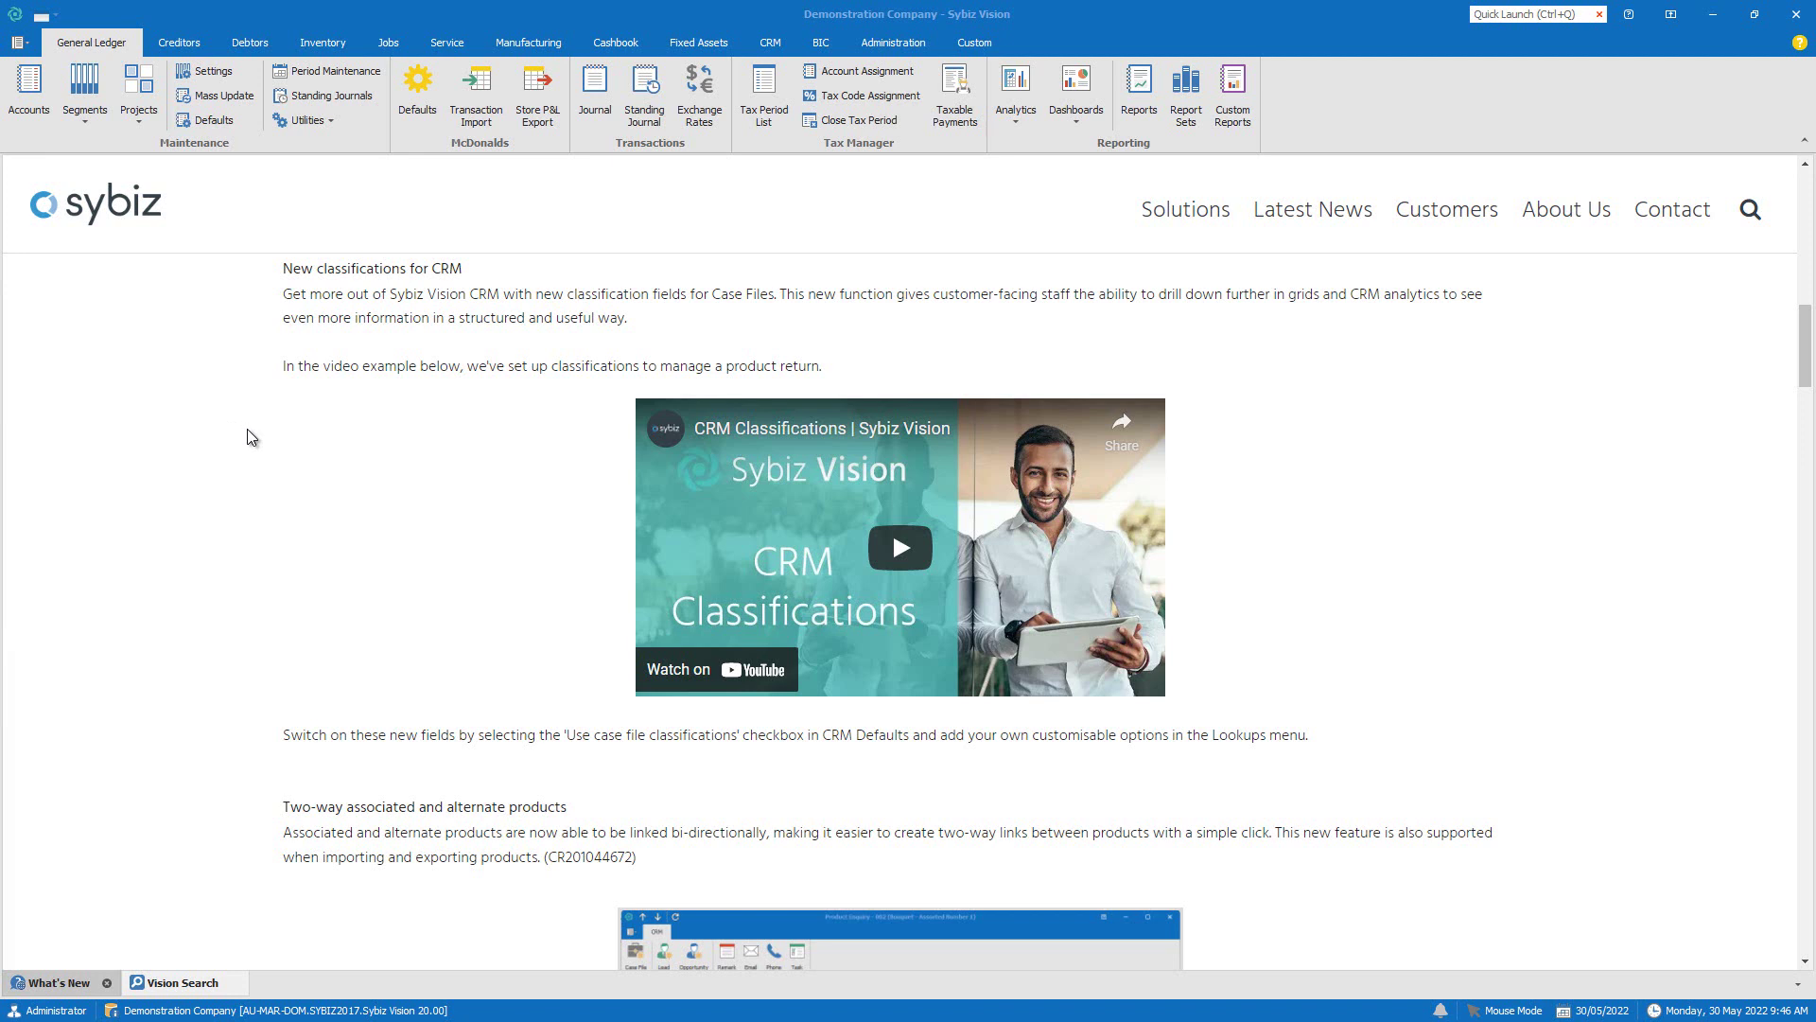
Edit the EOFY report set and add the Inventory Quantity & Value report to its list
left_click(1137, 109)
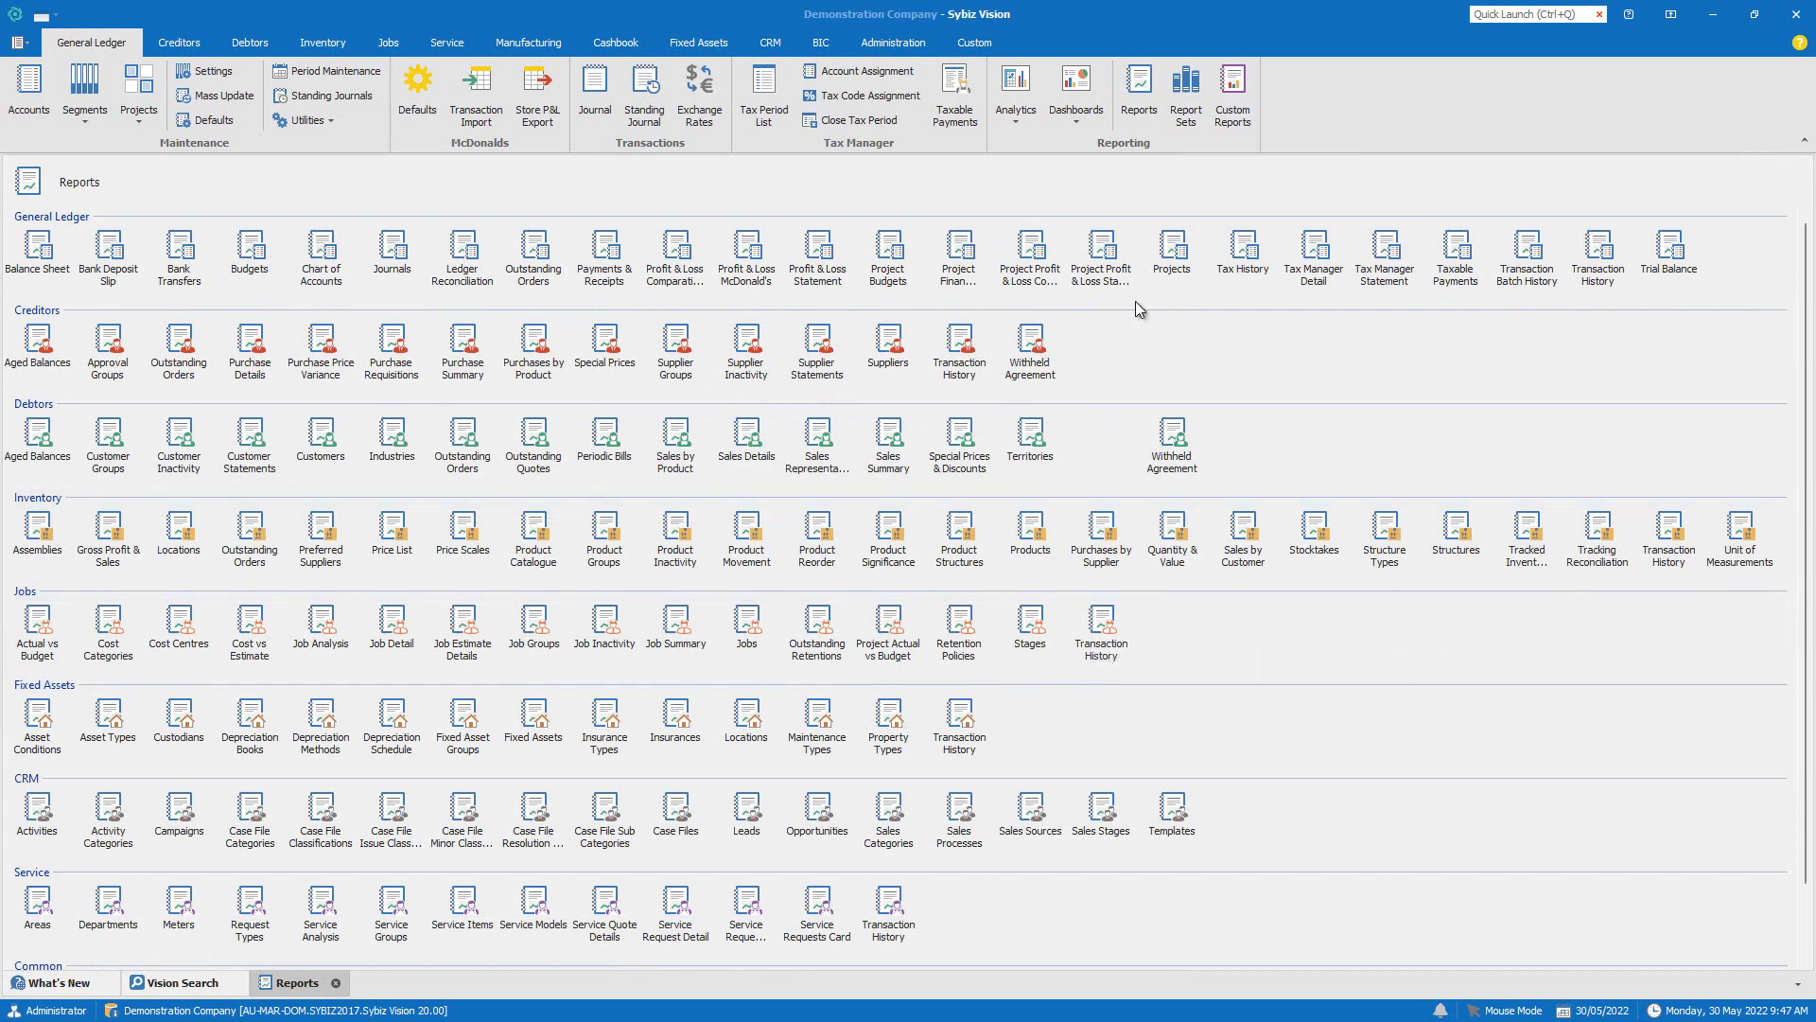
left_click(1188, 94)
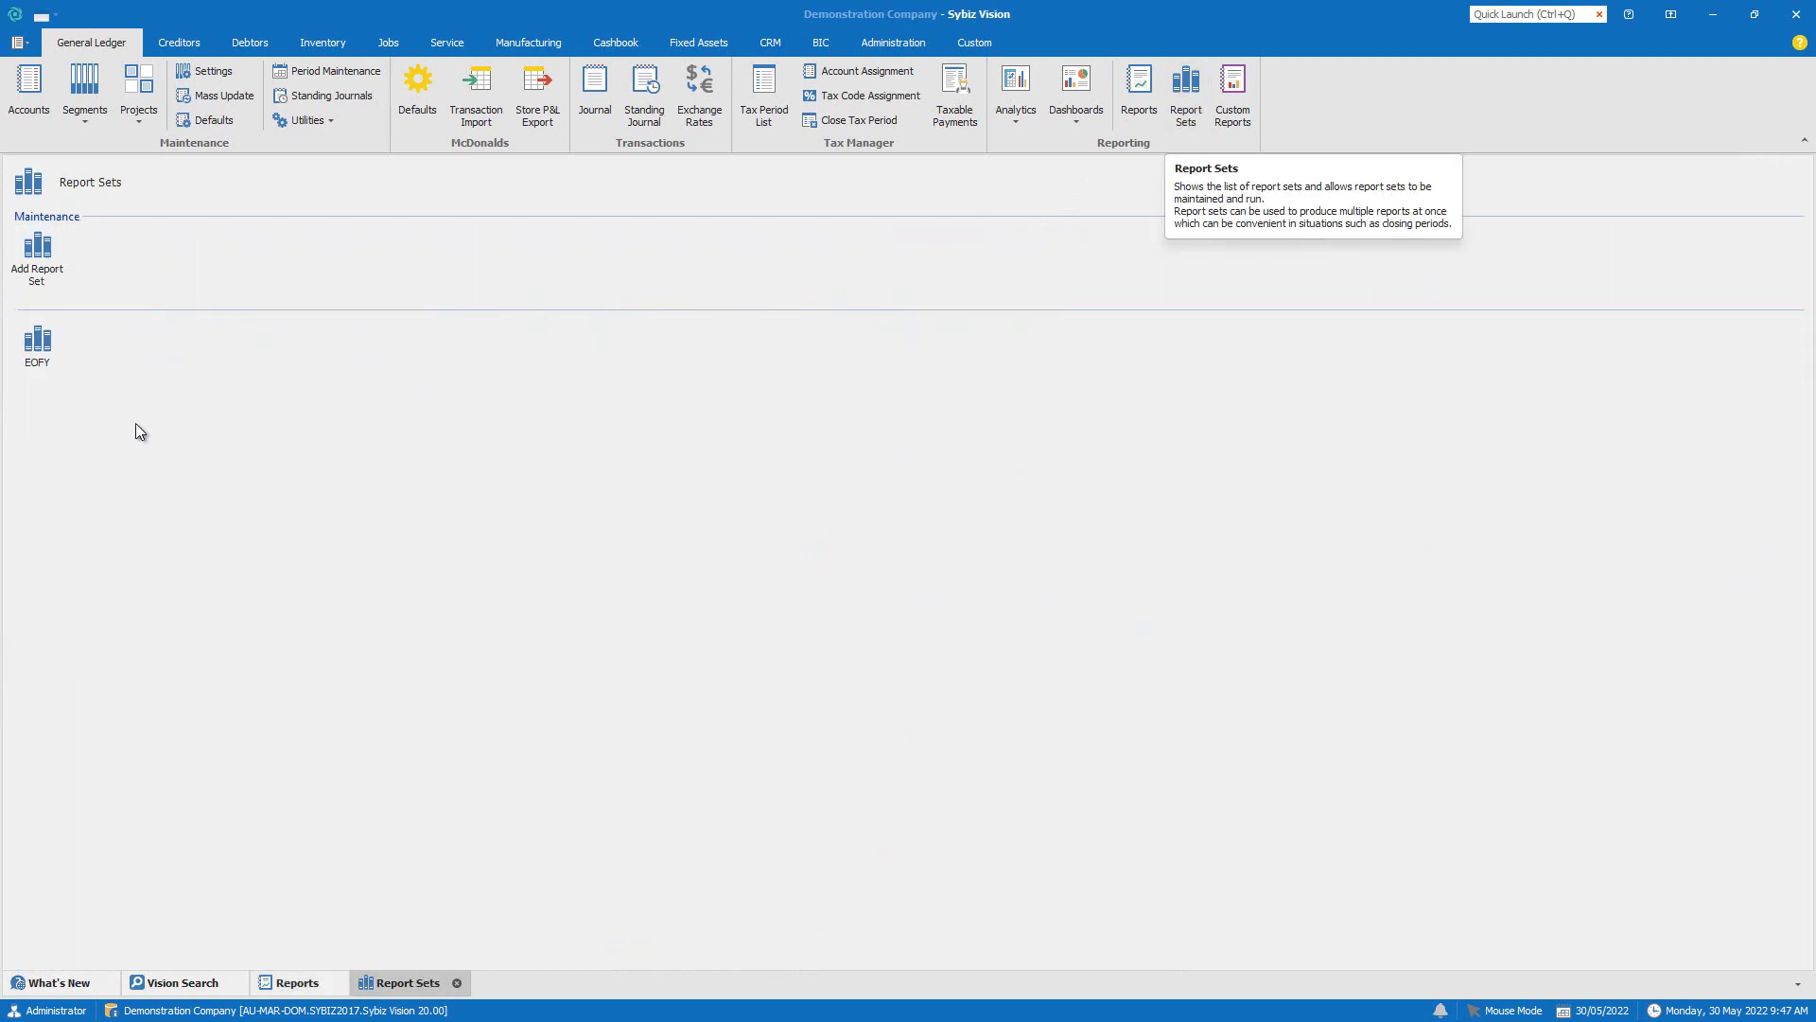
right_click(49, 347)
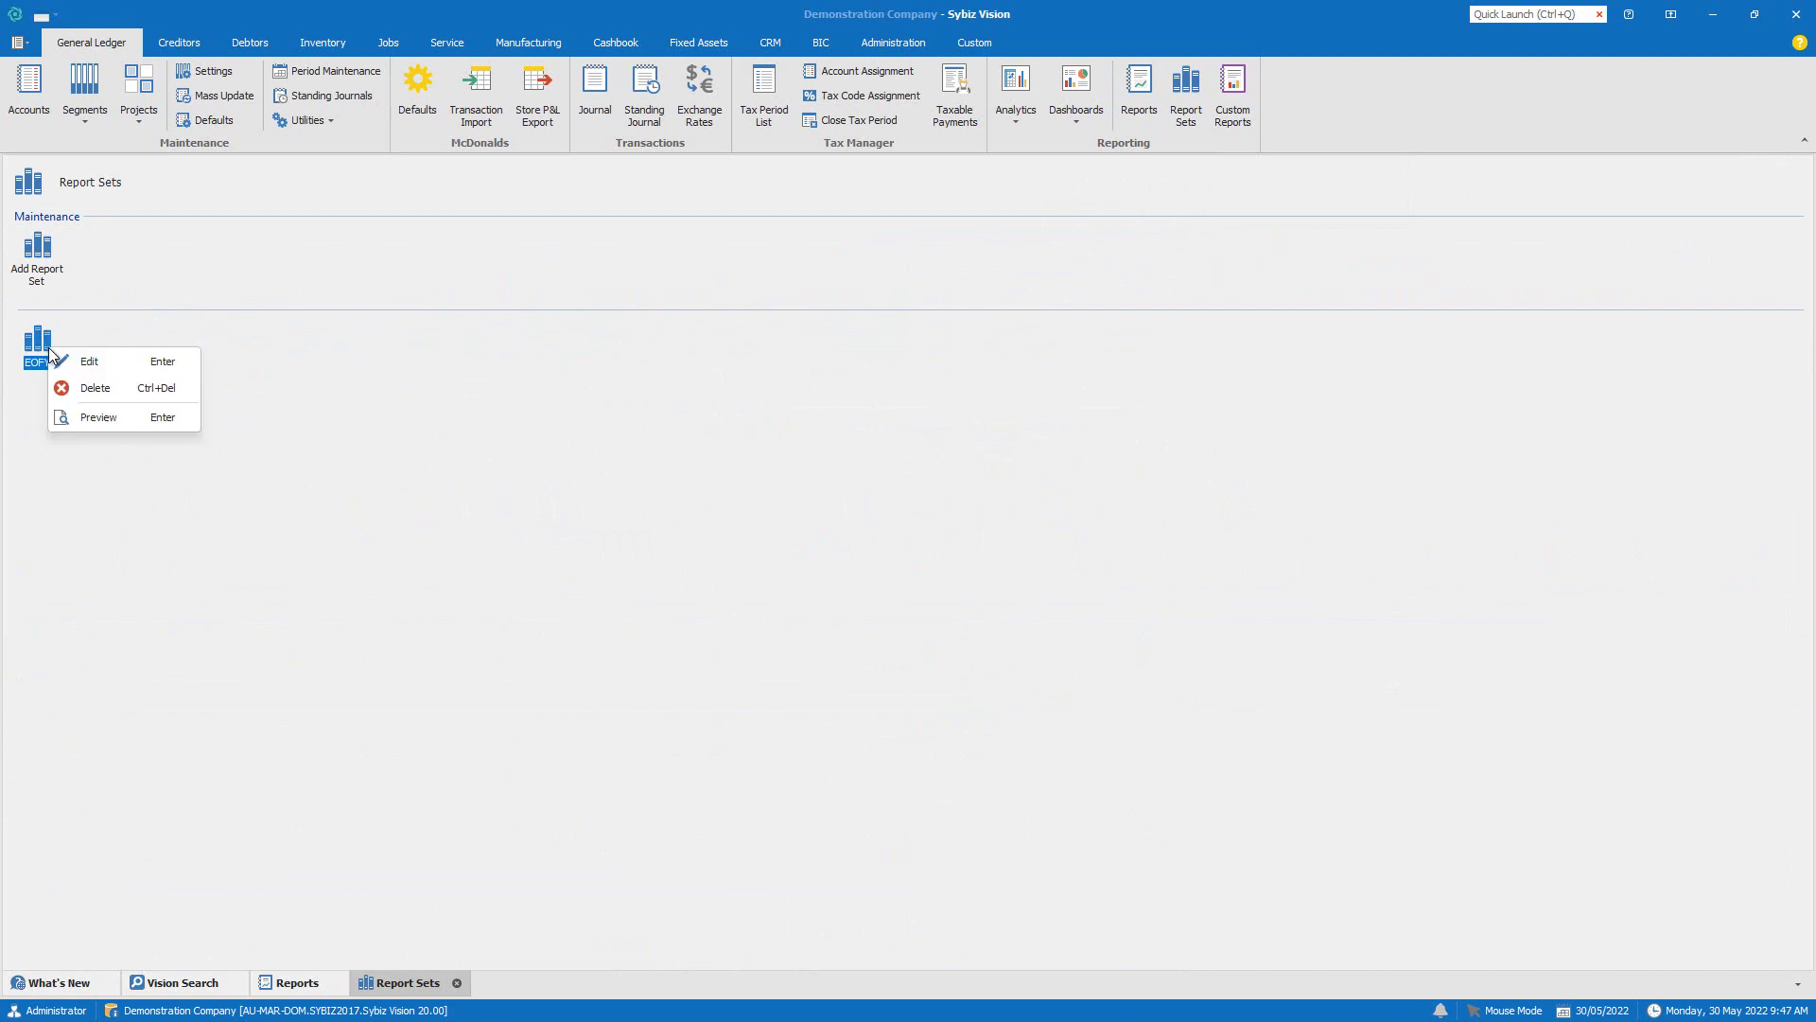
left_click(59, 358)
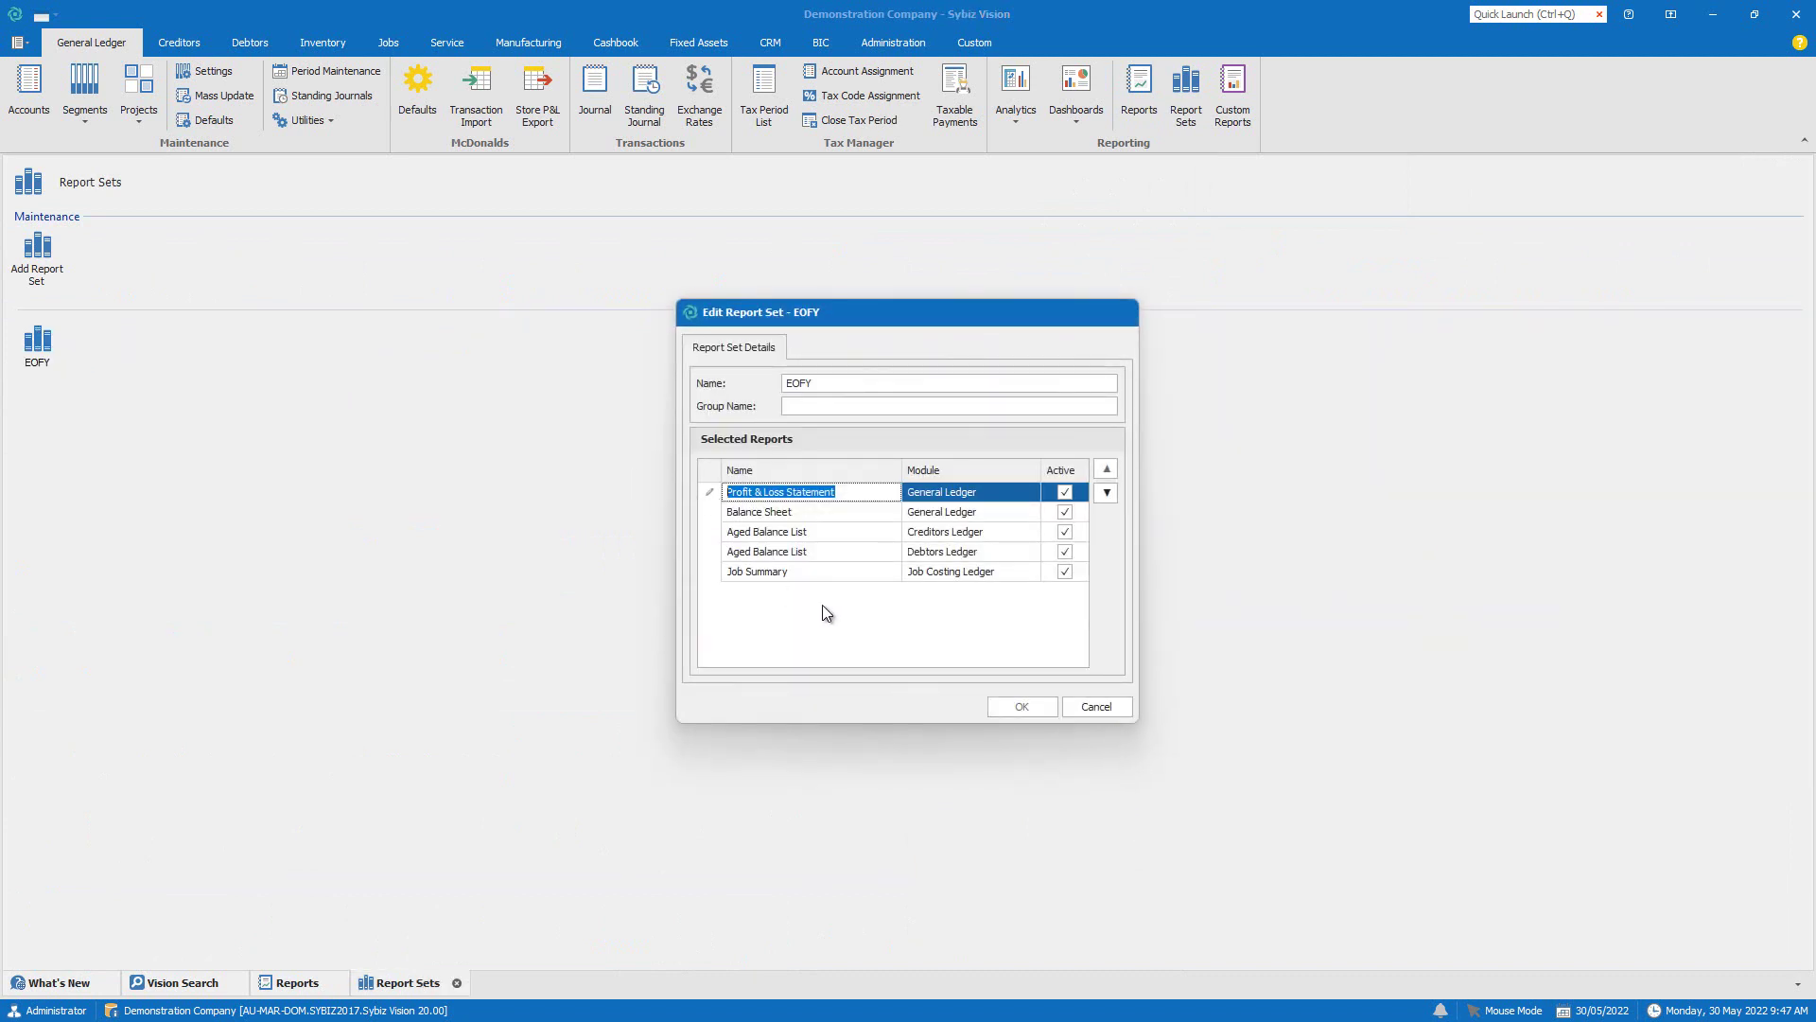
right_click(823, 603)
left_click(831, 615)
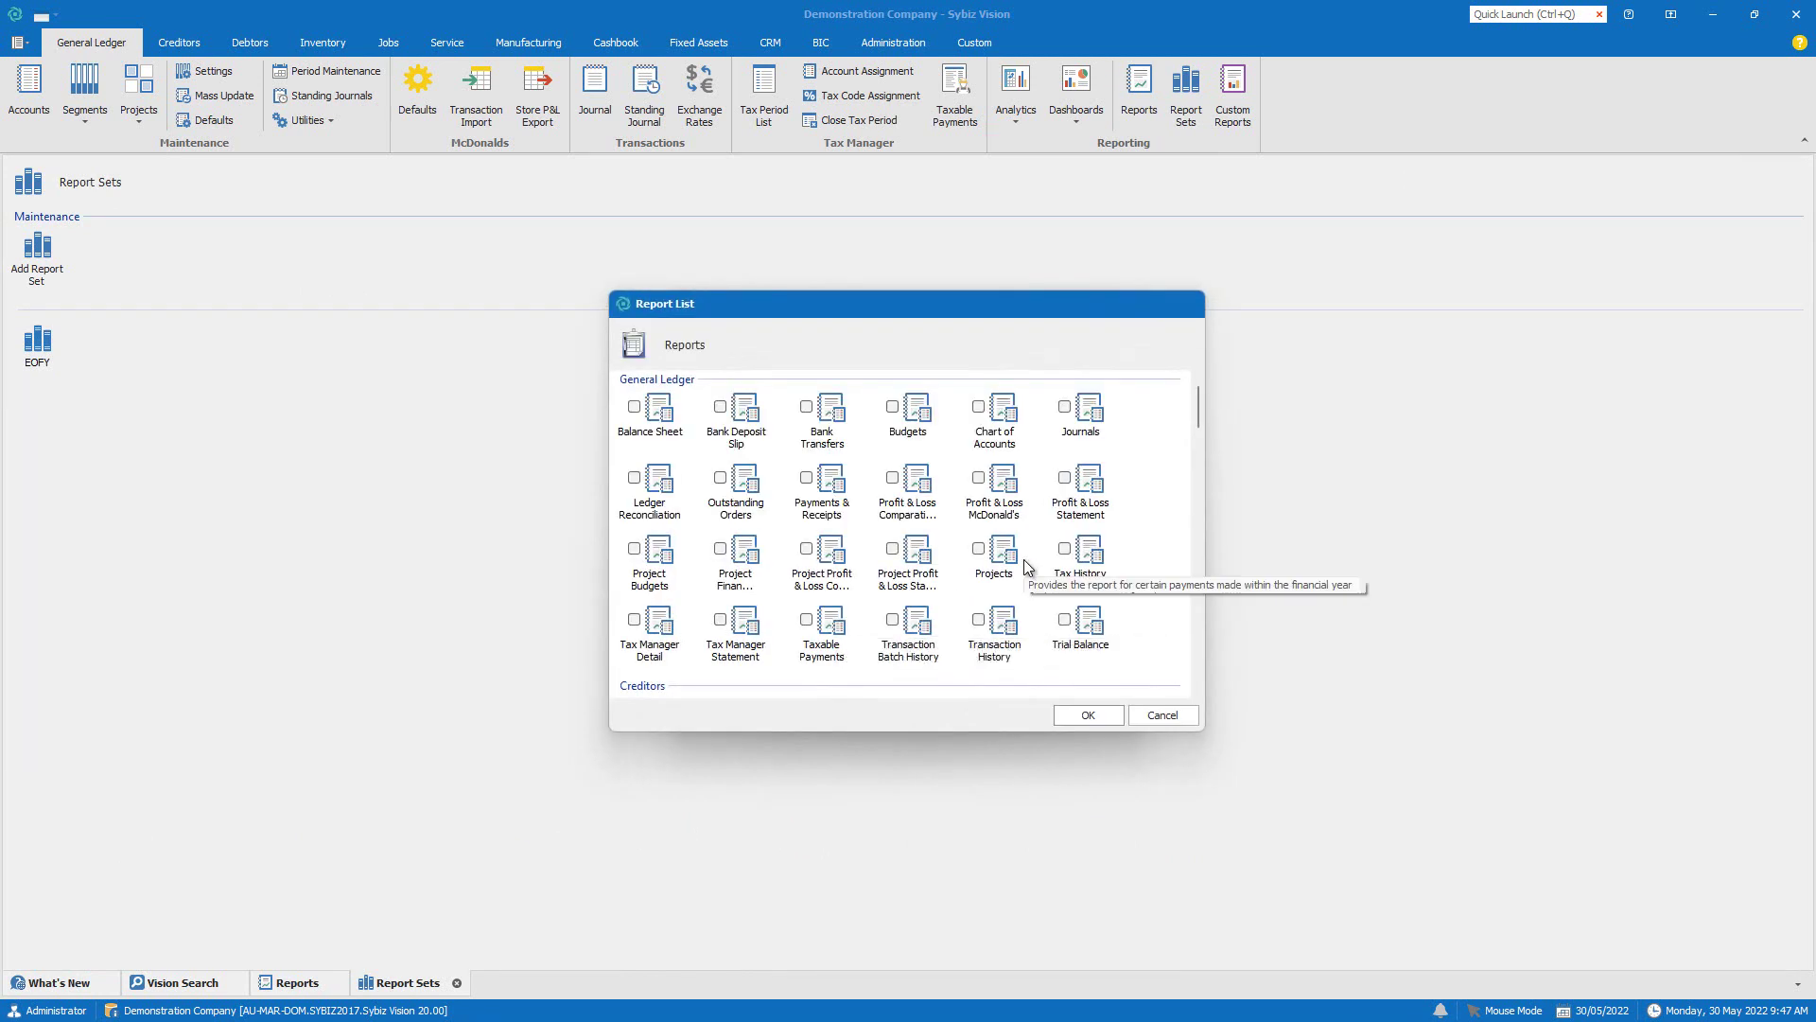
scroll(1025, 561, "down", 15)
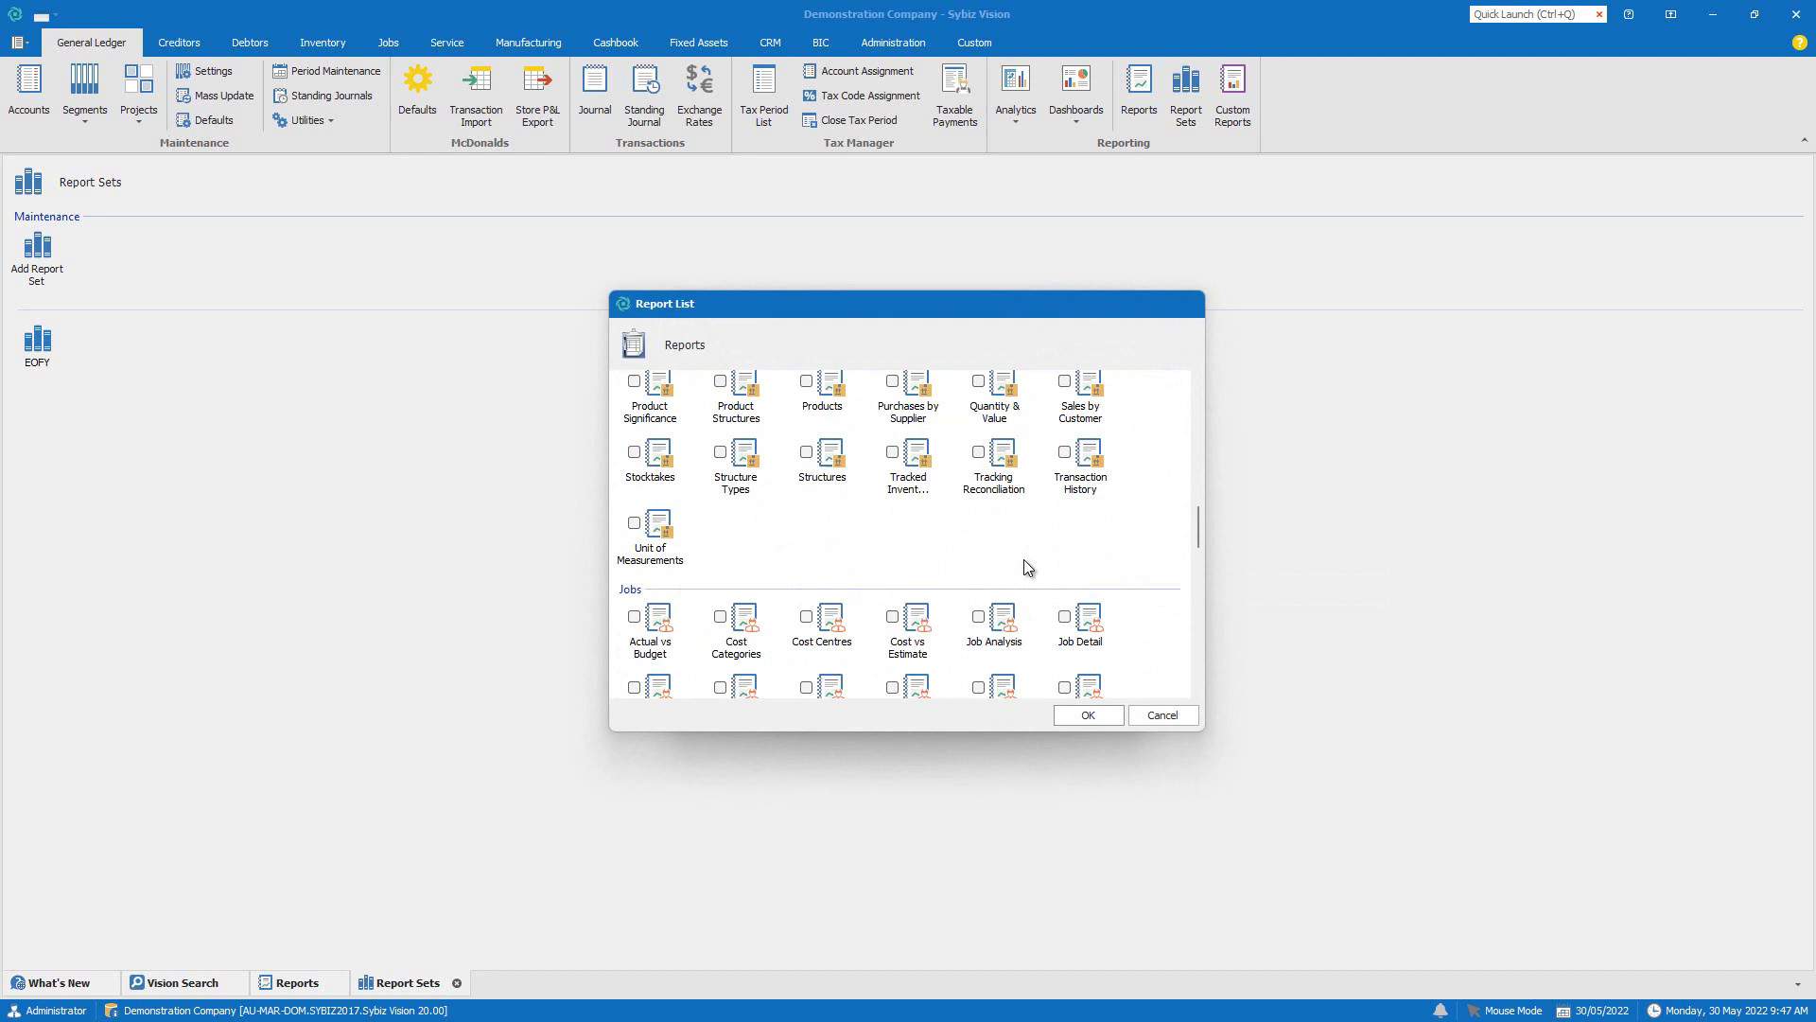
left_click(978, 380)
left_click(1086, 718)
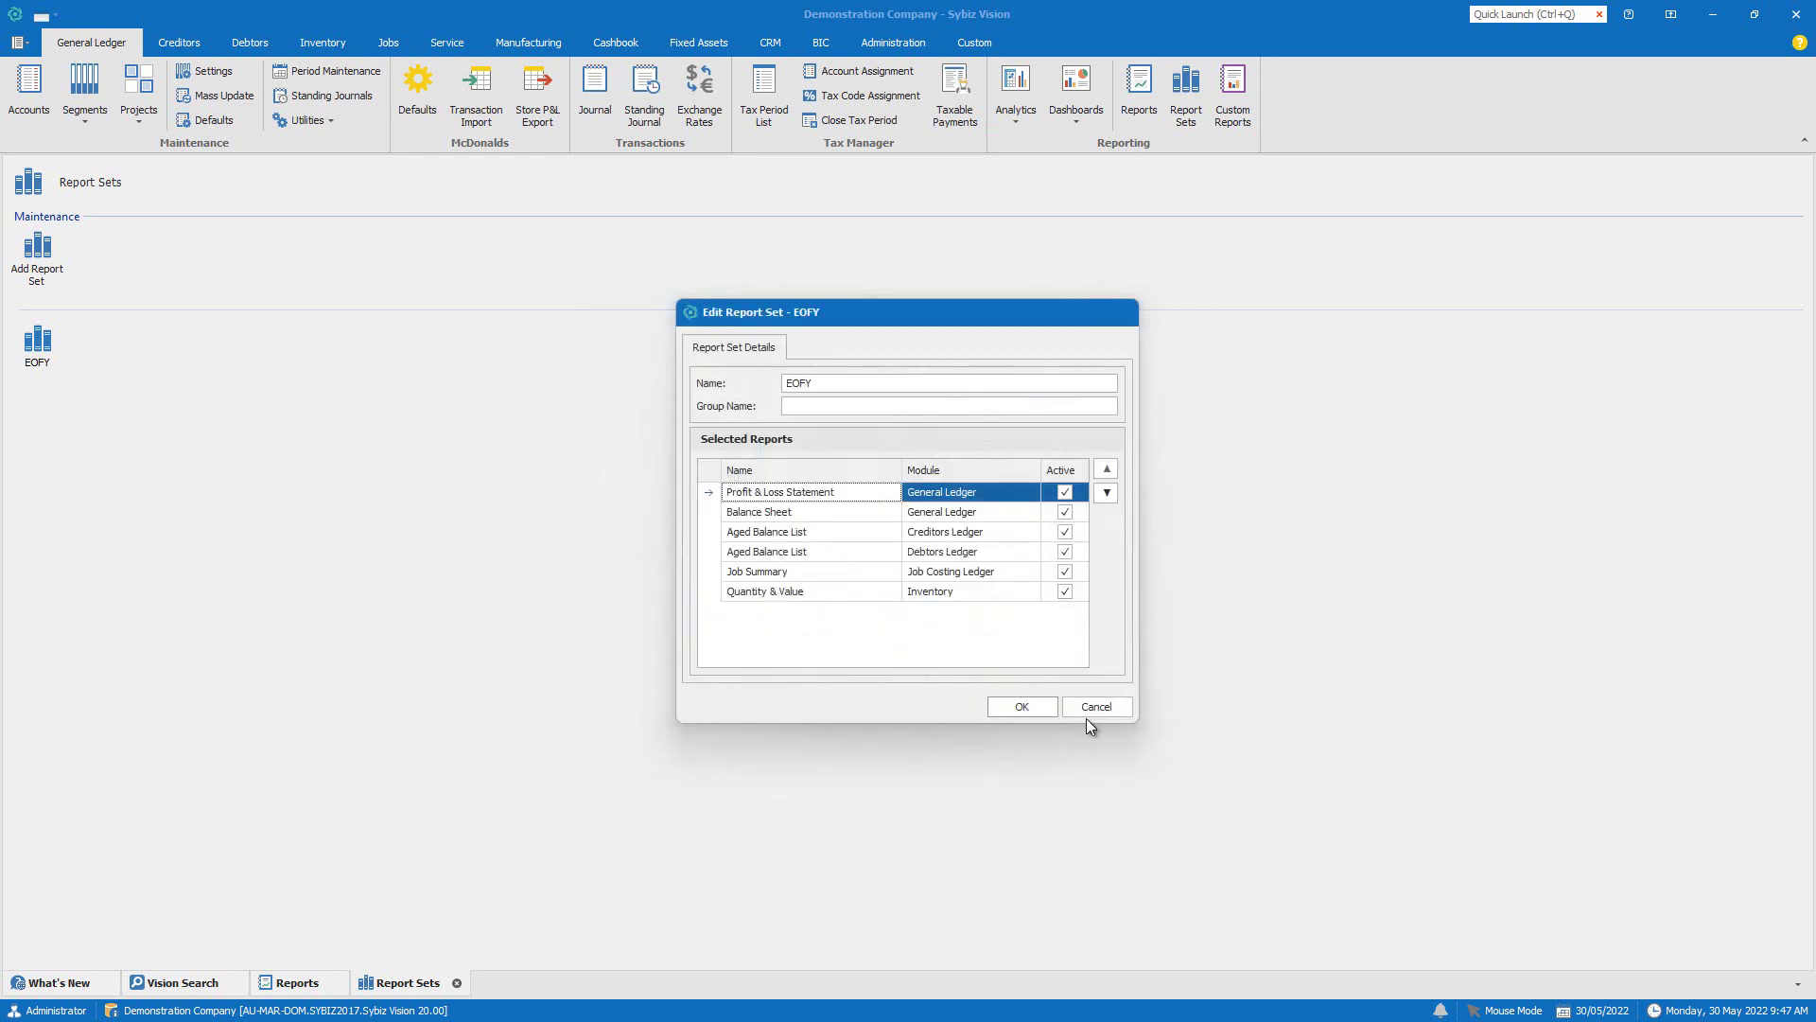
Review the Profit & Loss Statement parameters (Current Year, all accounts and departments, AUD) and cancel unchanged
right_click(825, 486)
left_click(843, 524)
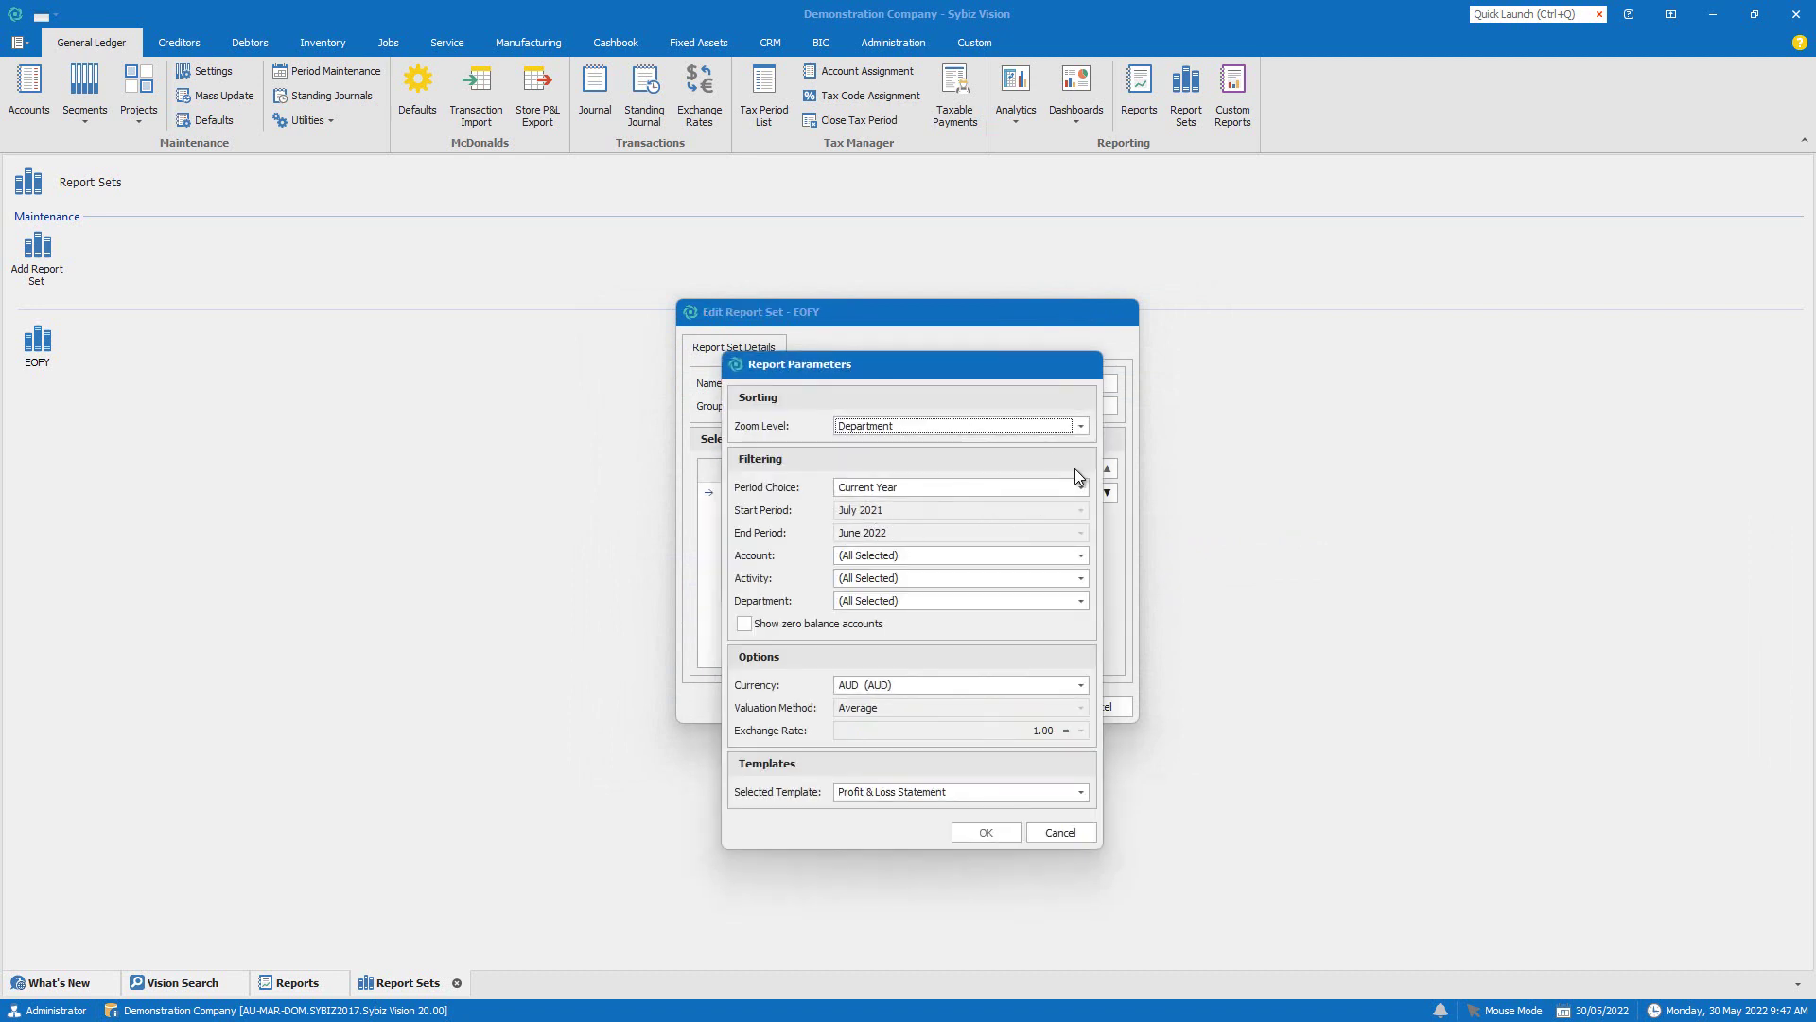
left_click(1080, 488)
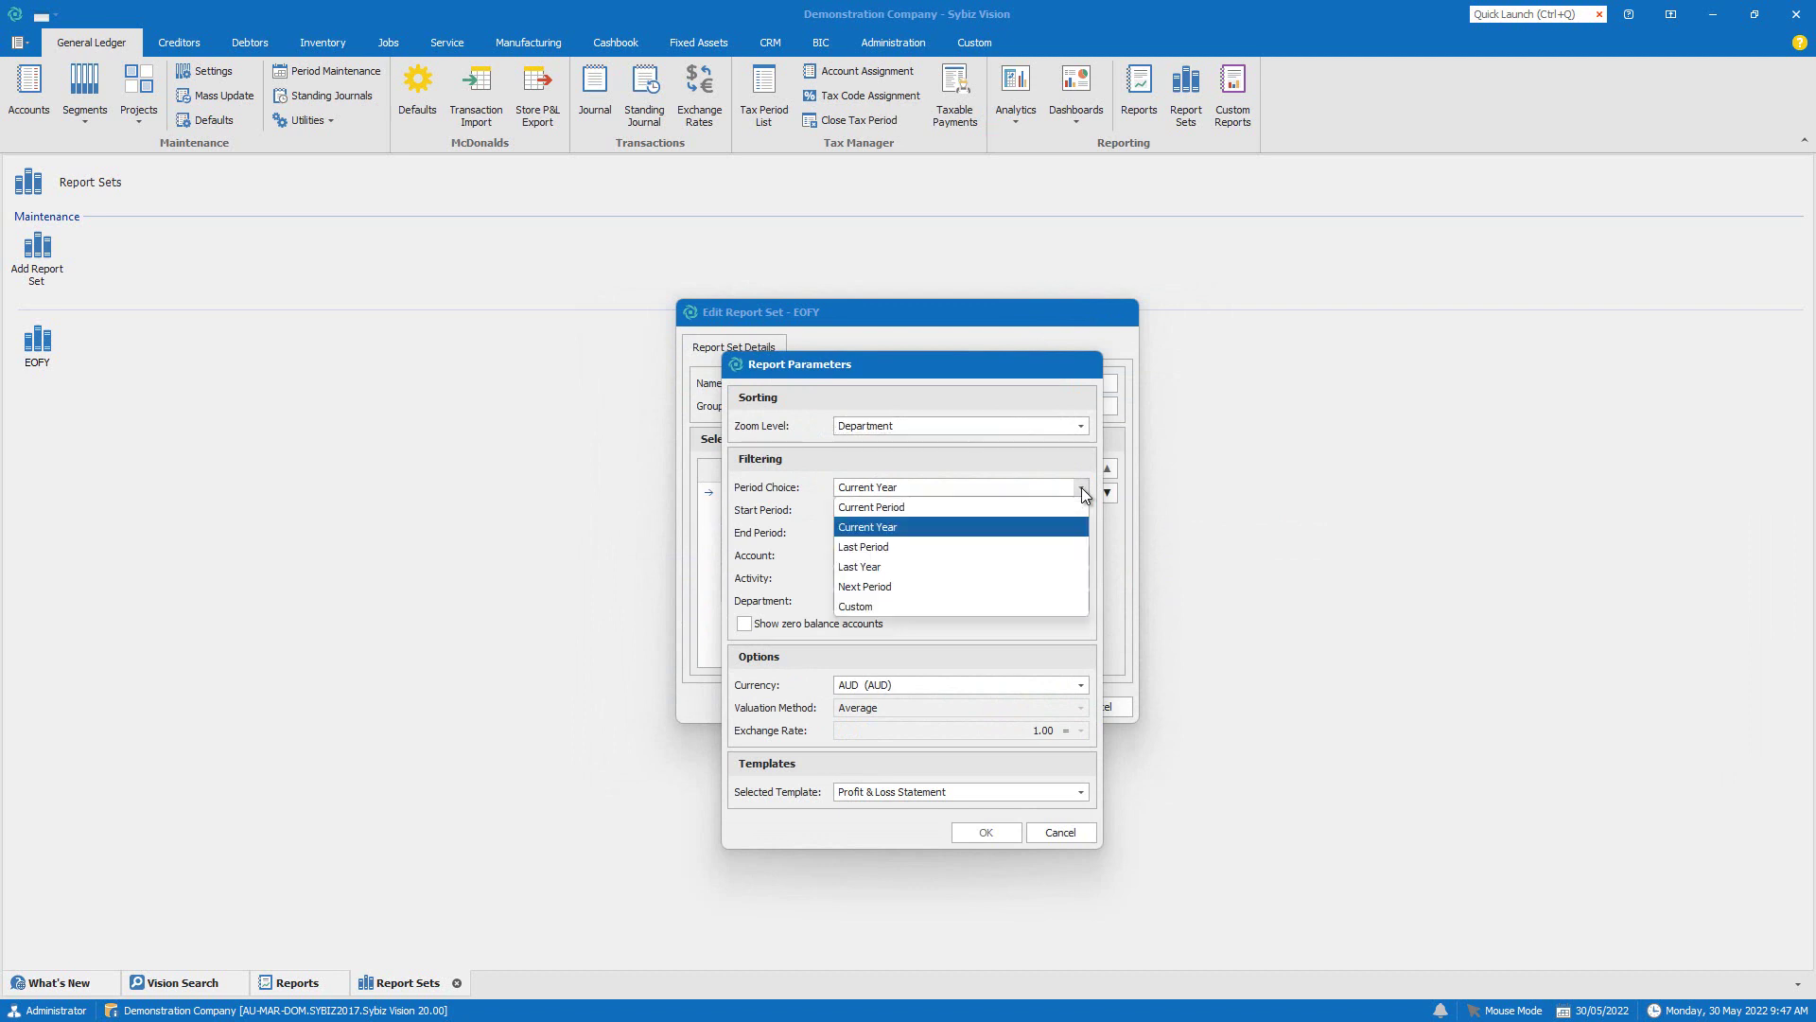
left_click(1036, 527)
left_click(1081, 556)
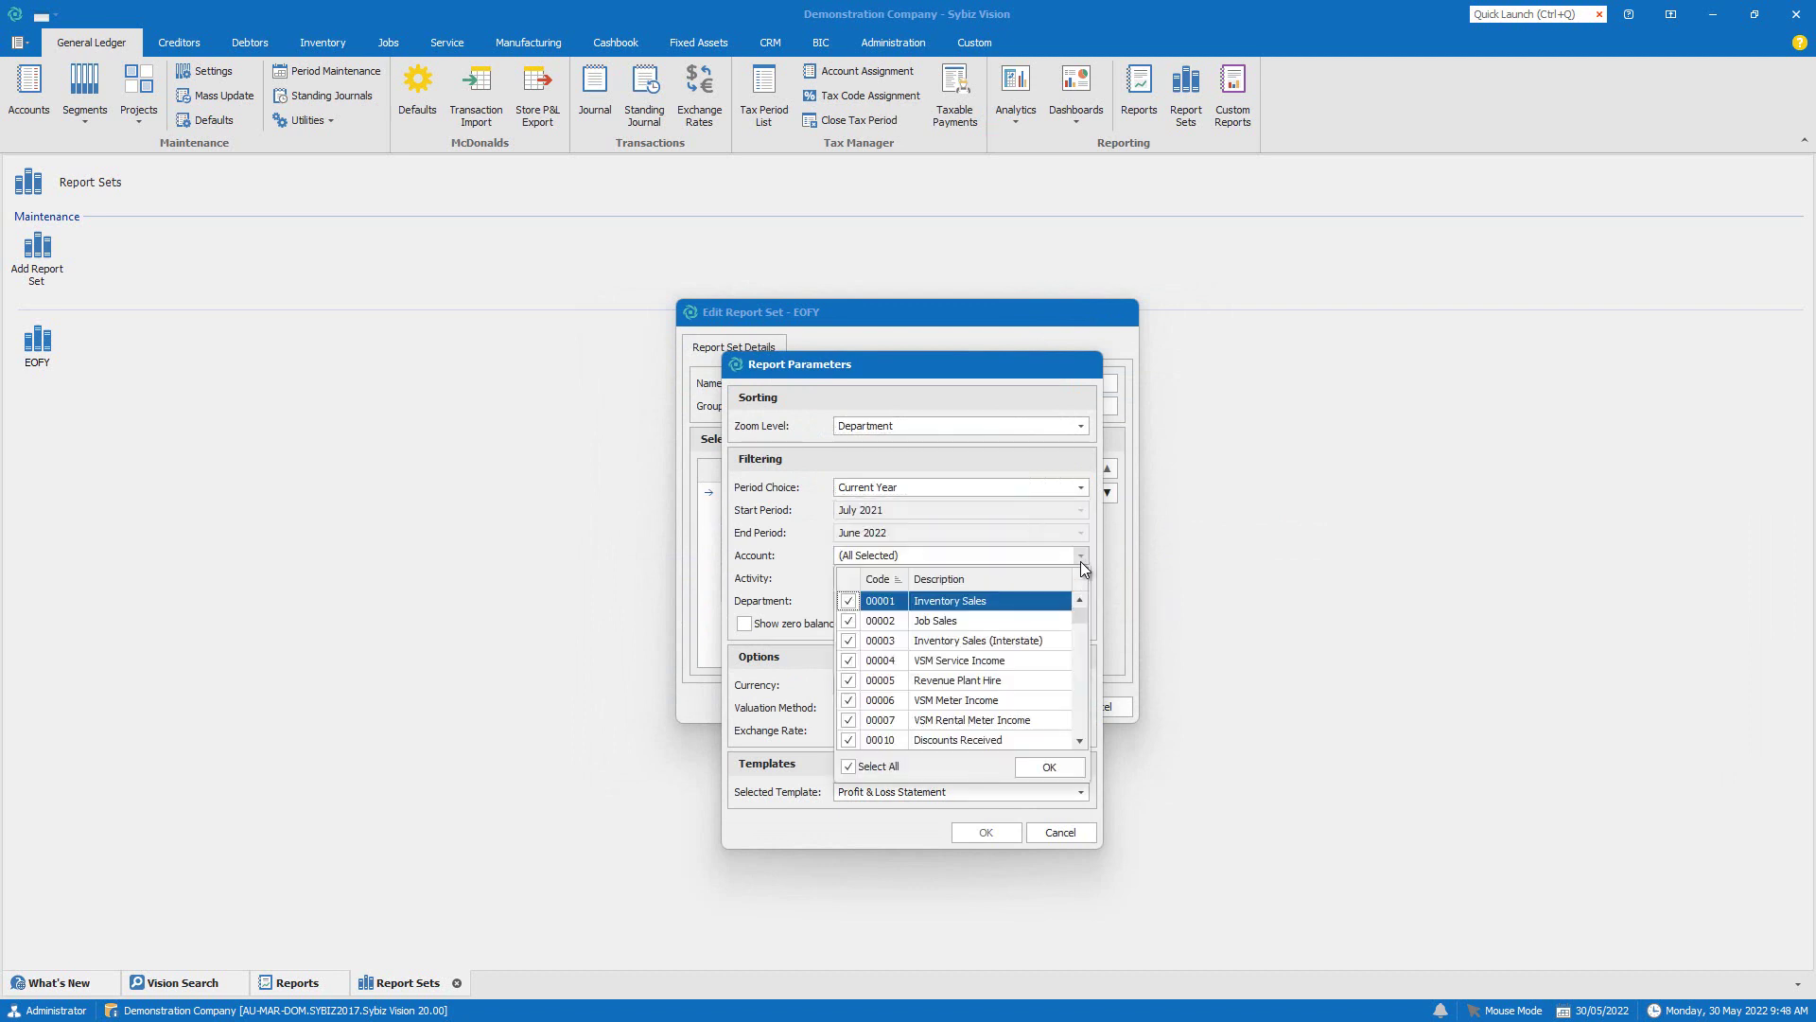
left_click(1081, 560)
left_click(1082, 600)
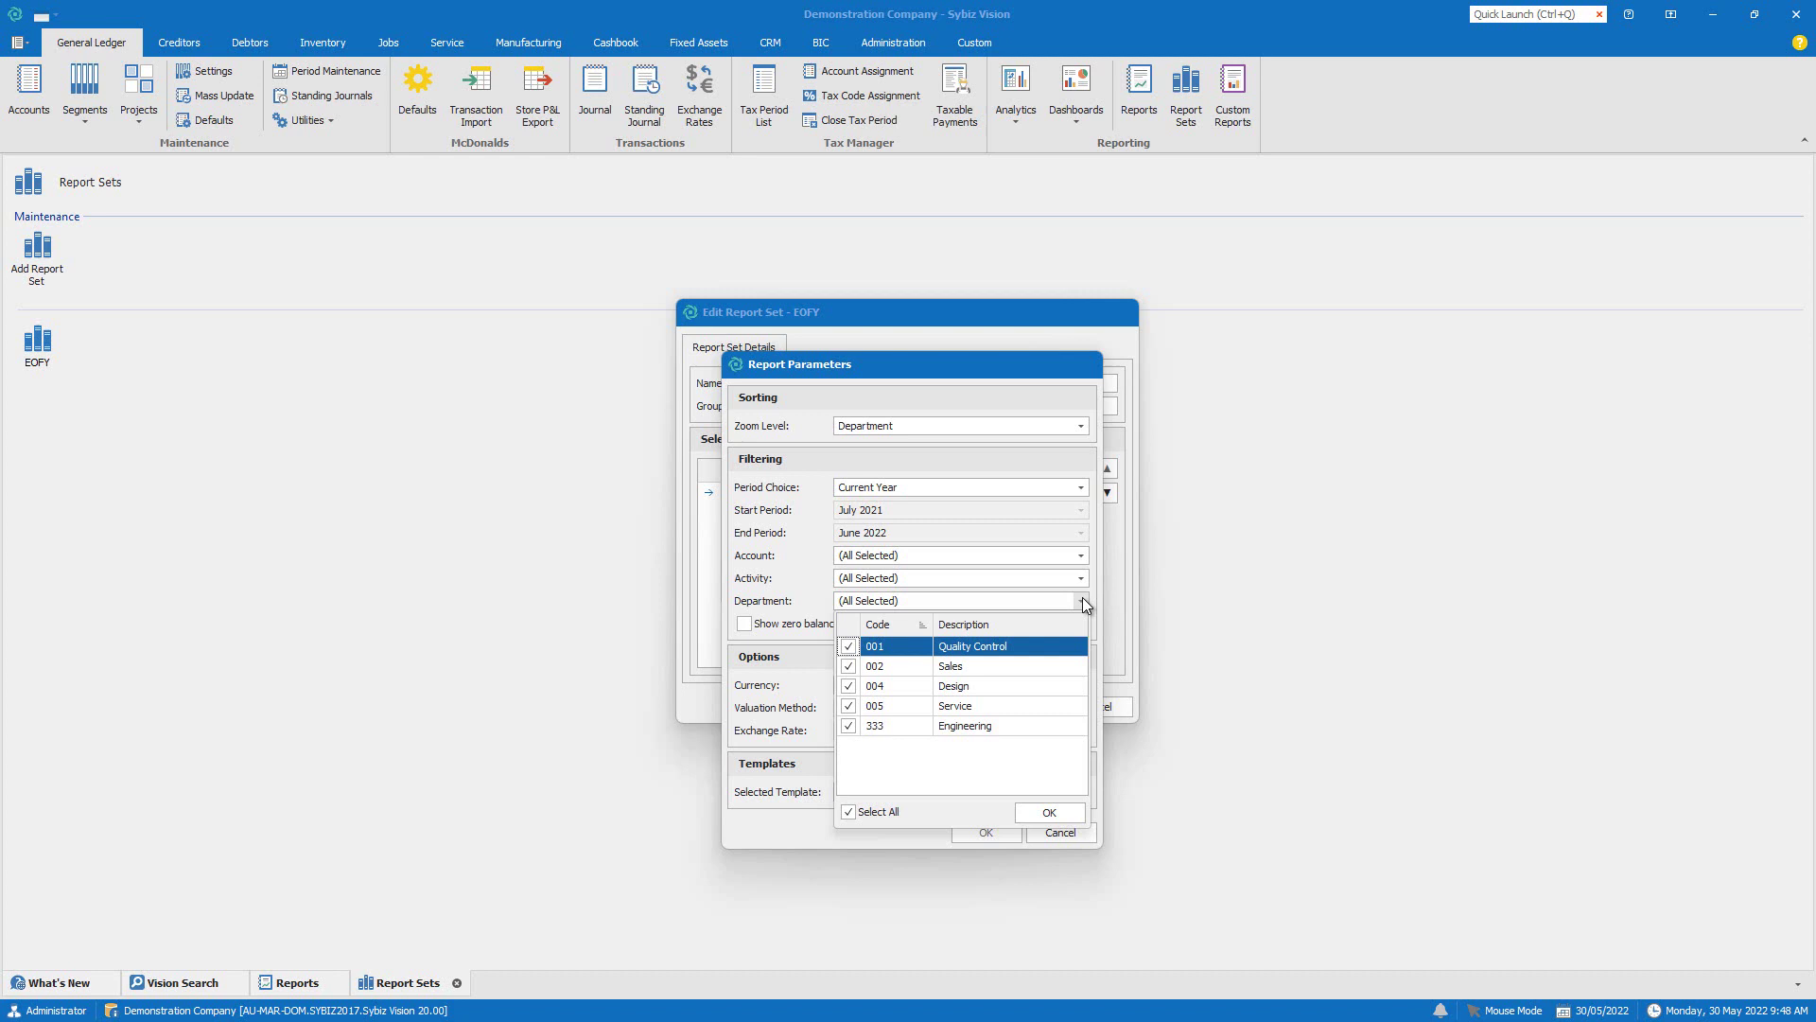
left_click(1083, 602)
left_click(1082, 683)
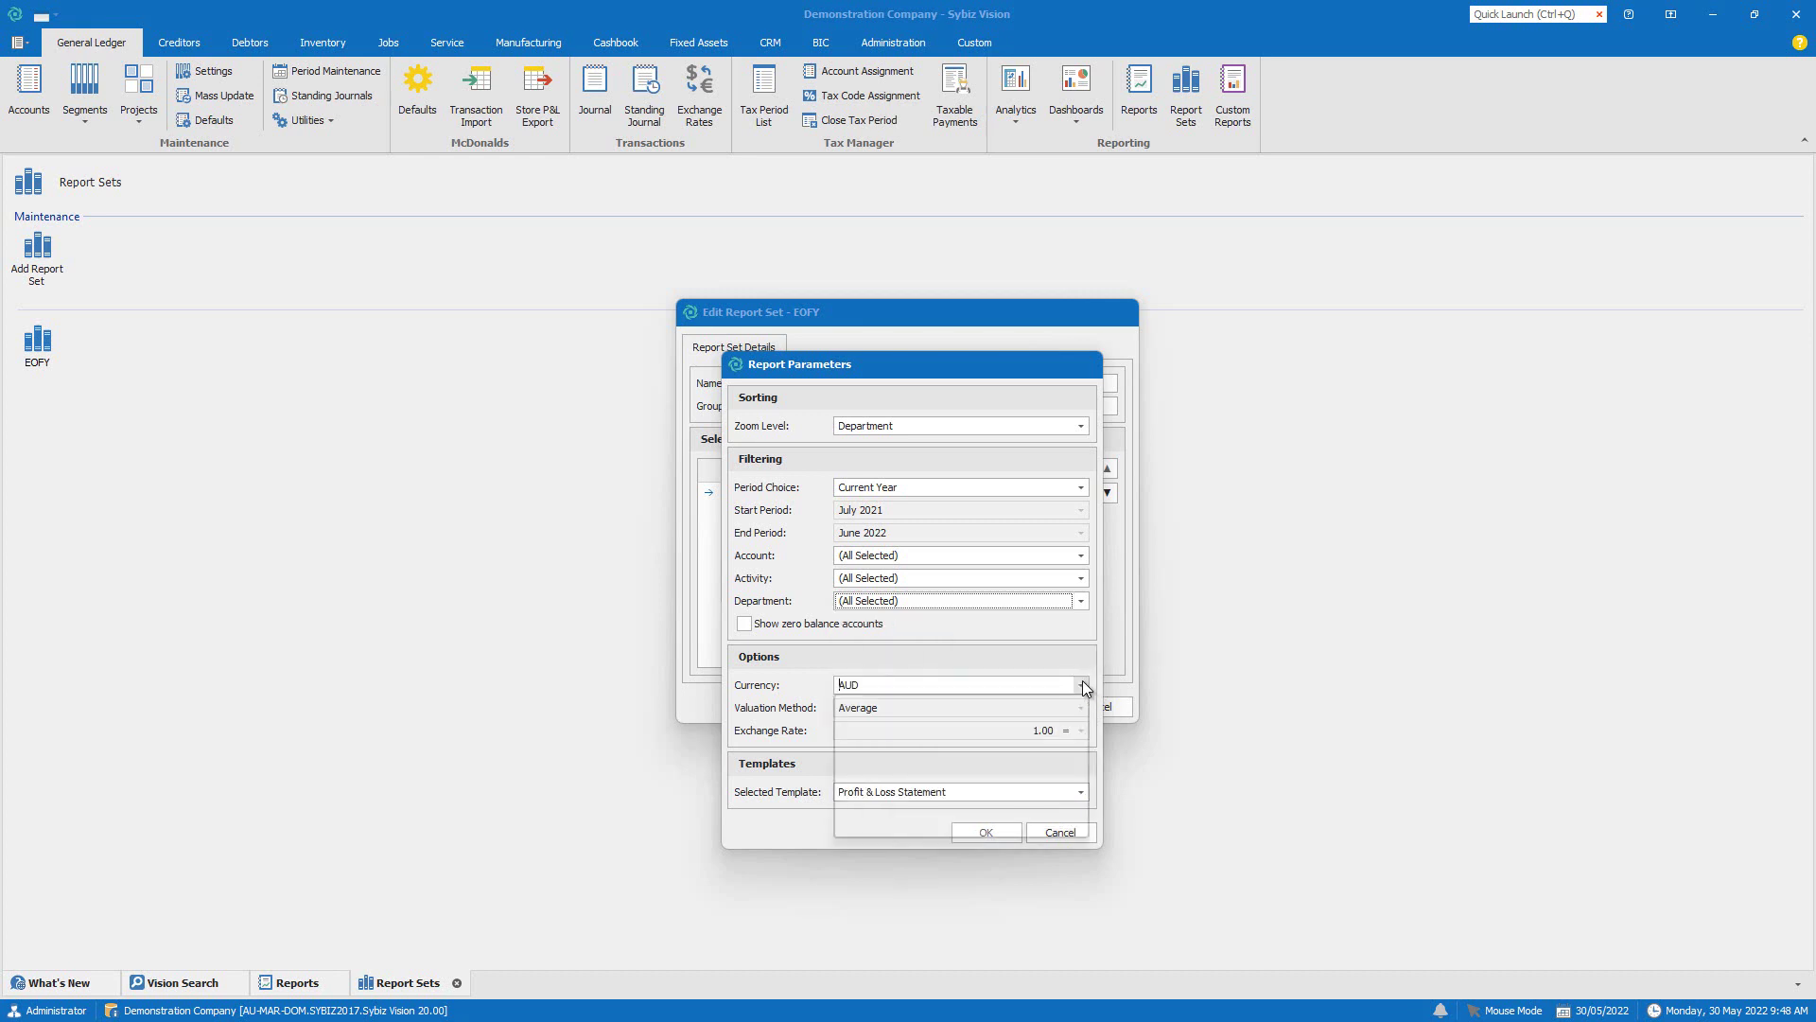
left_click(1082, 683)
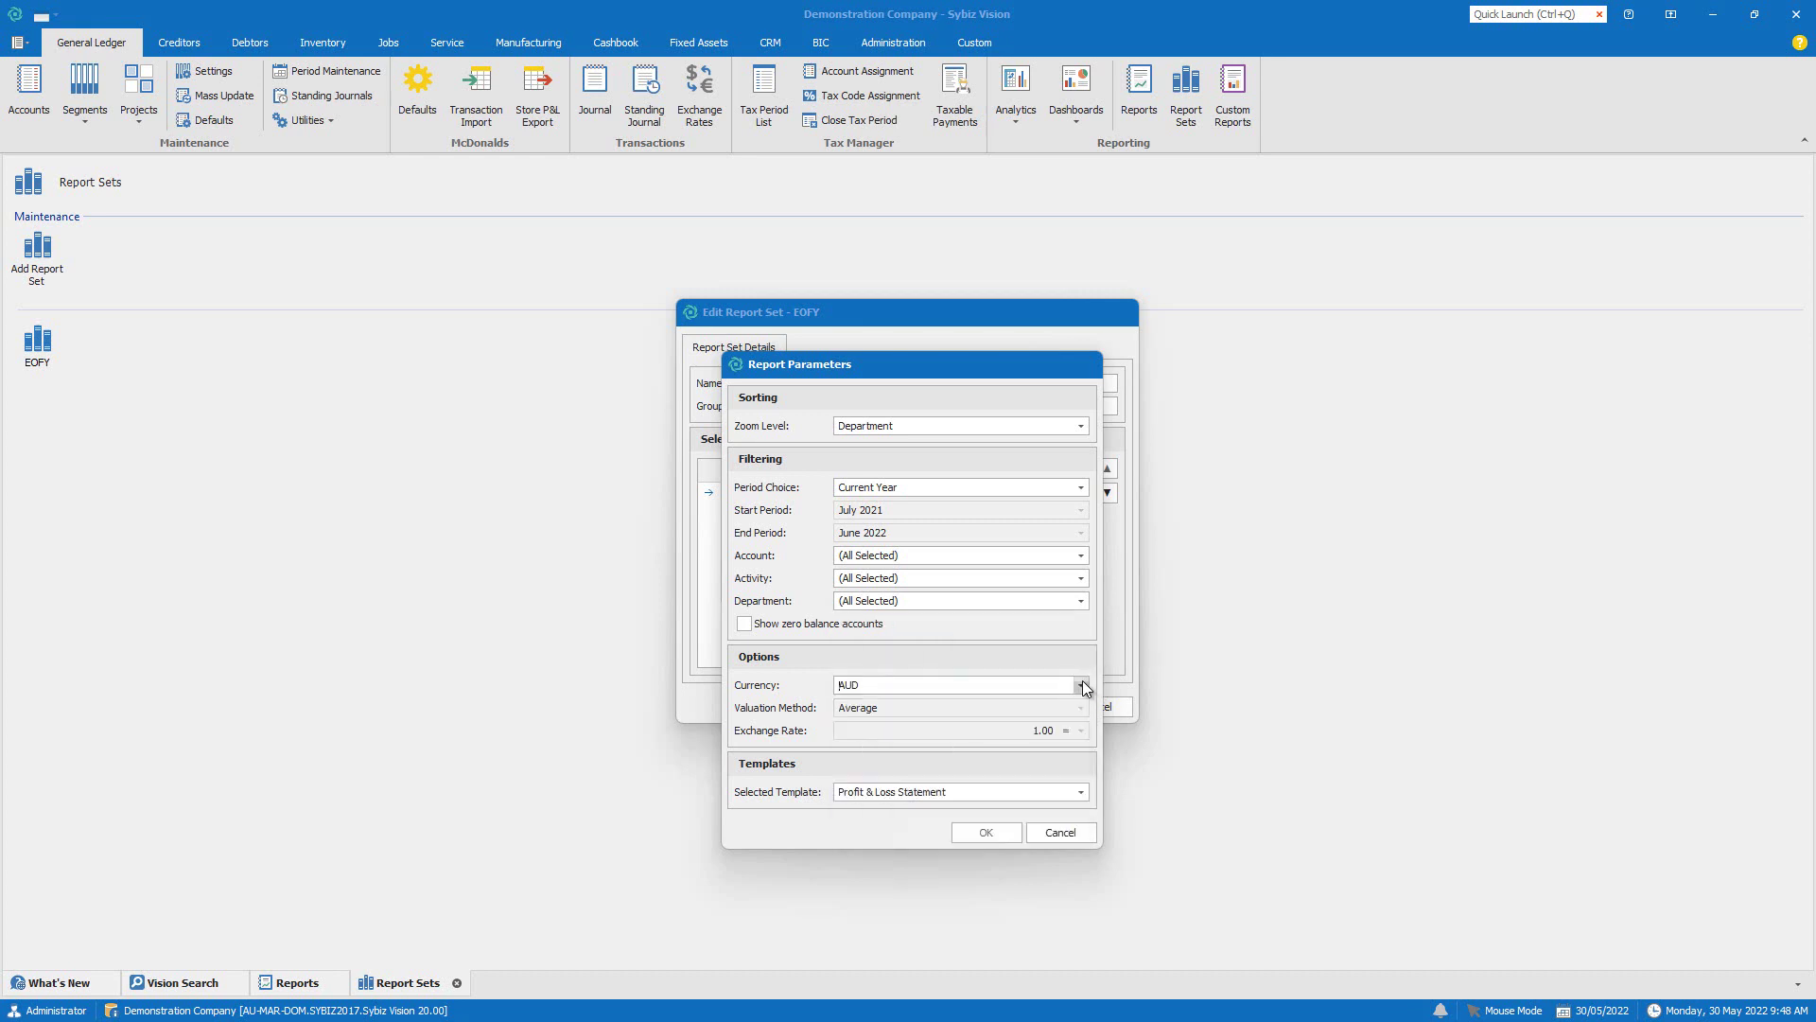
left_click(1042, 833)
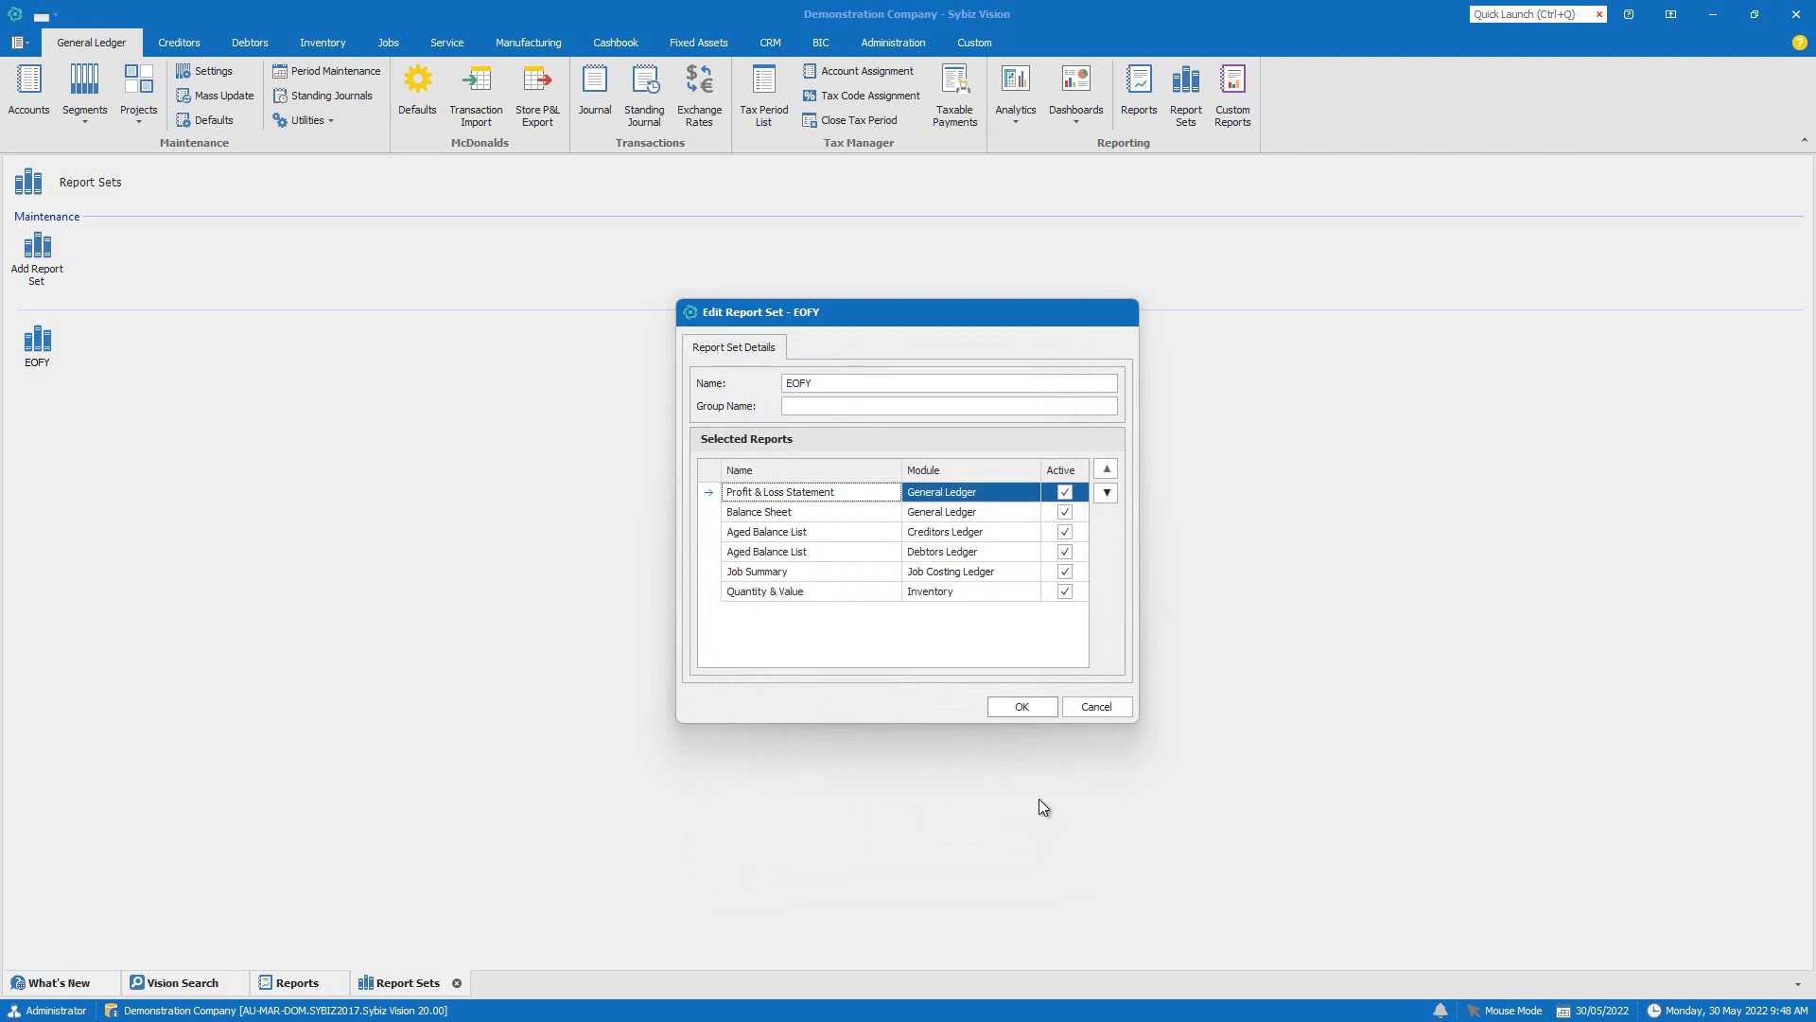
left_click(1023, 707)
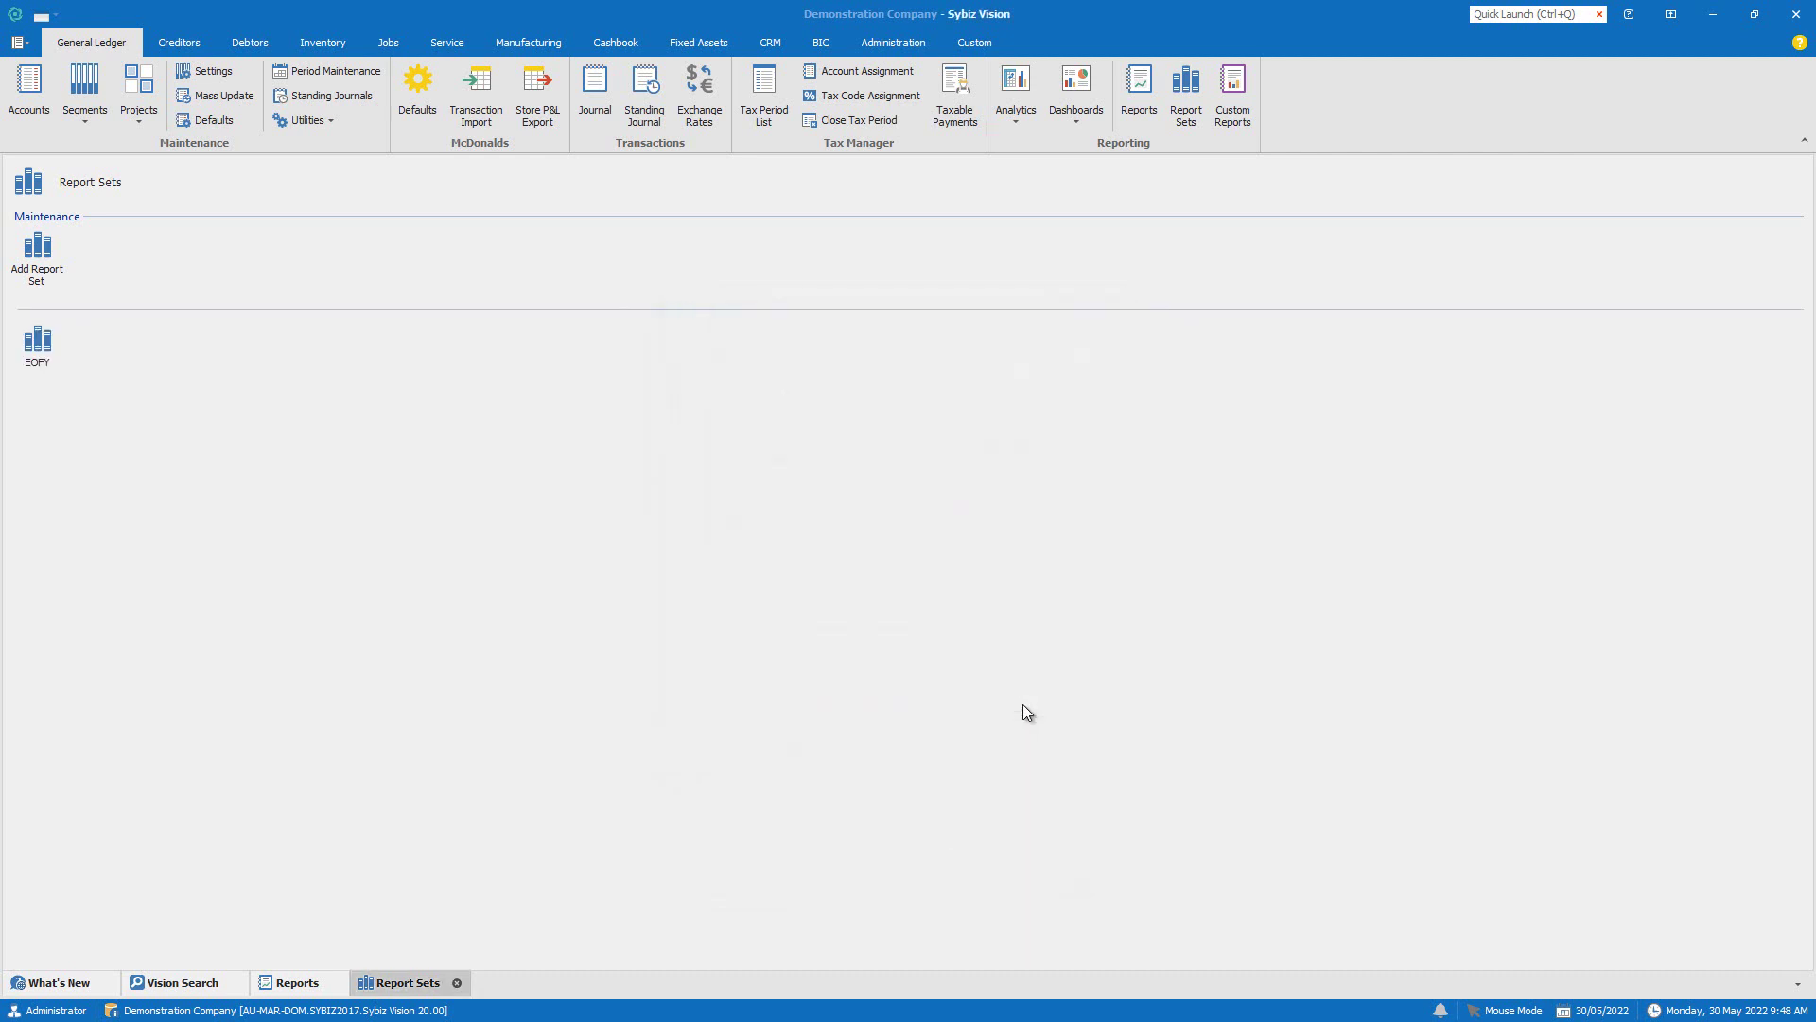
left_click(42, 350)
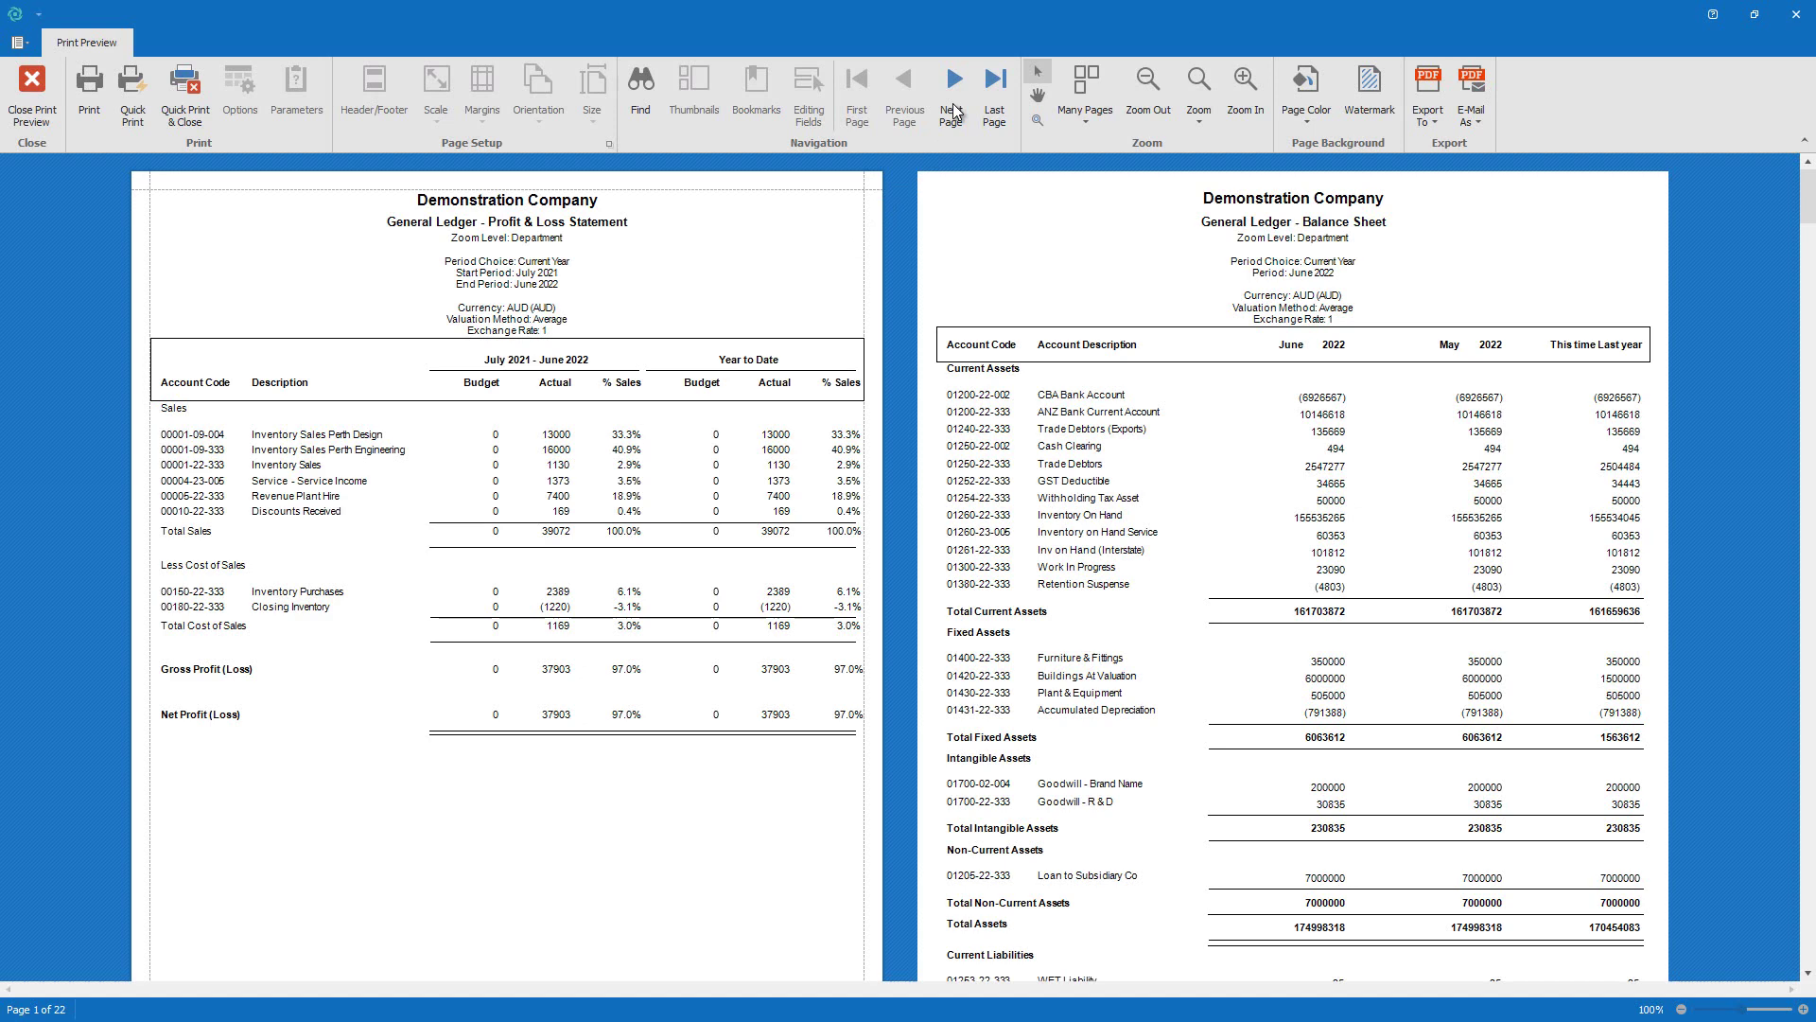
left_click(953, 111)
left_click(894, 99)
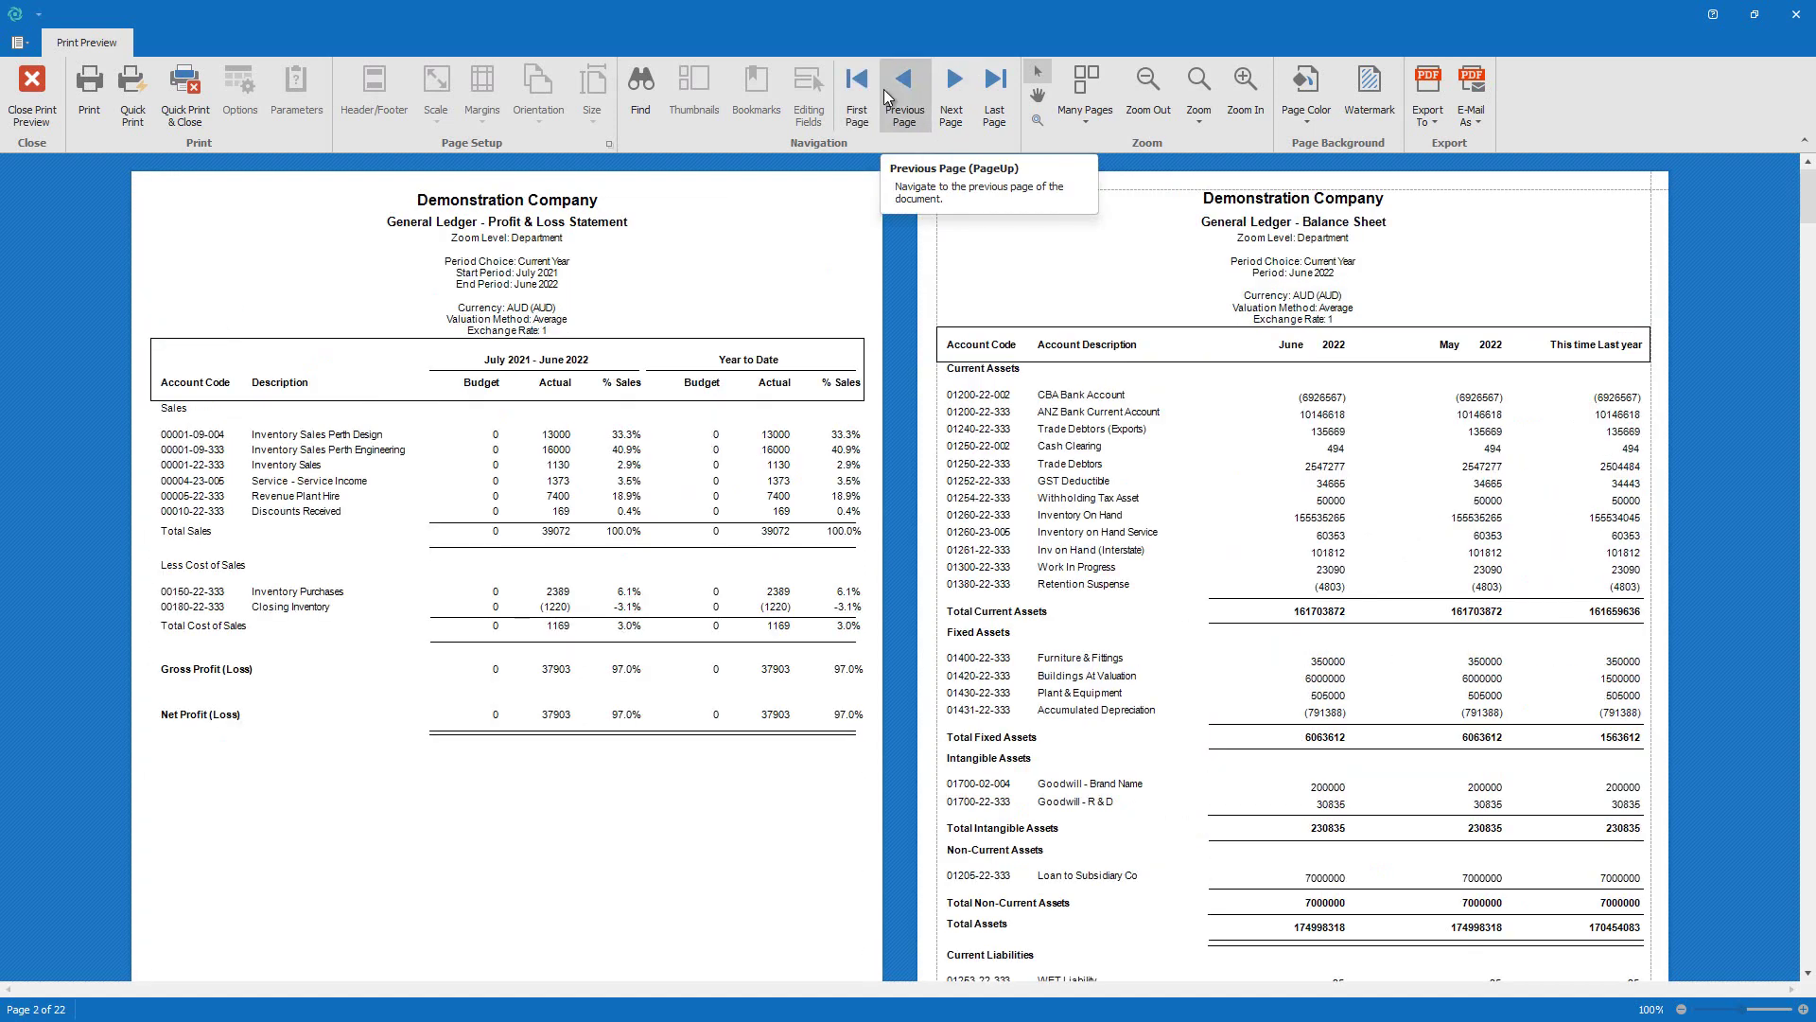
left_click(887, 98)
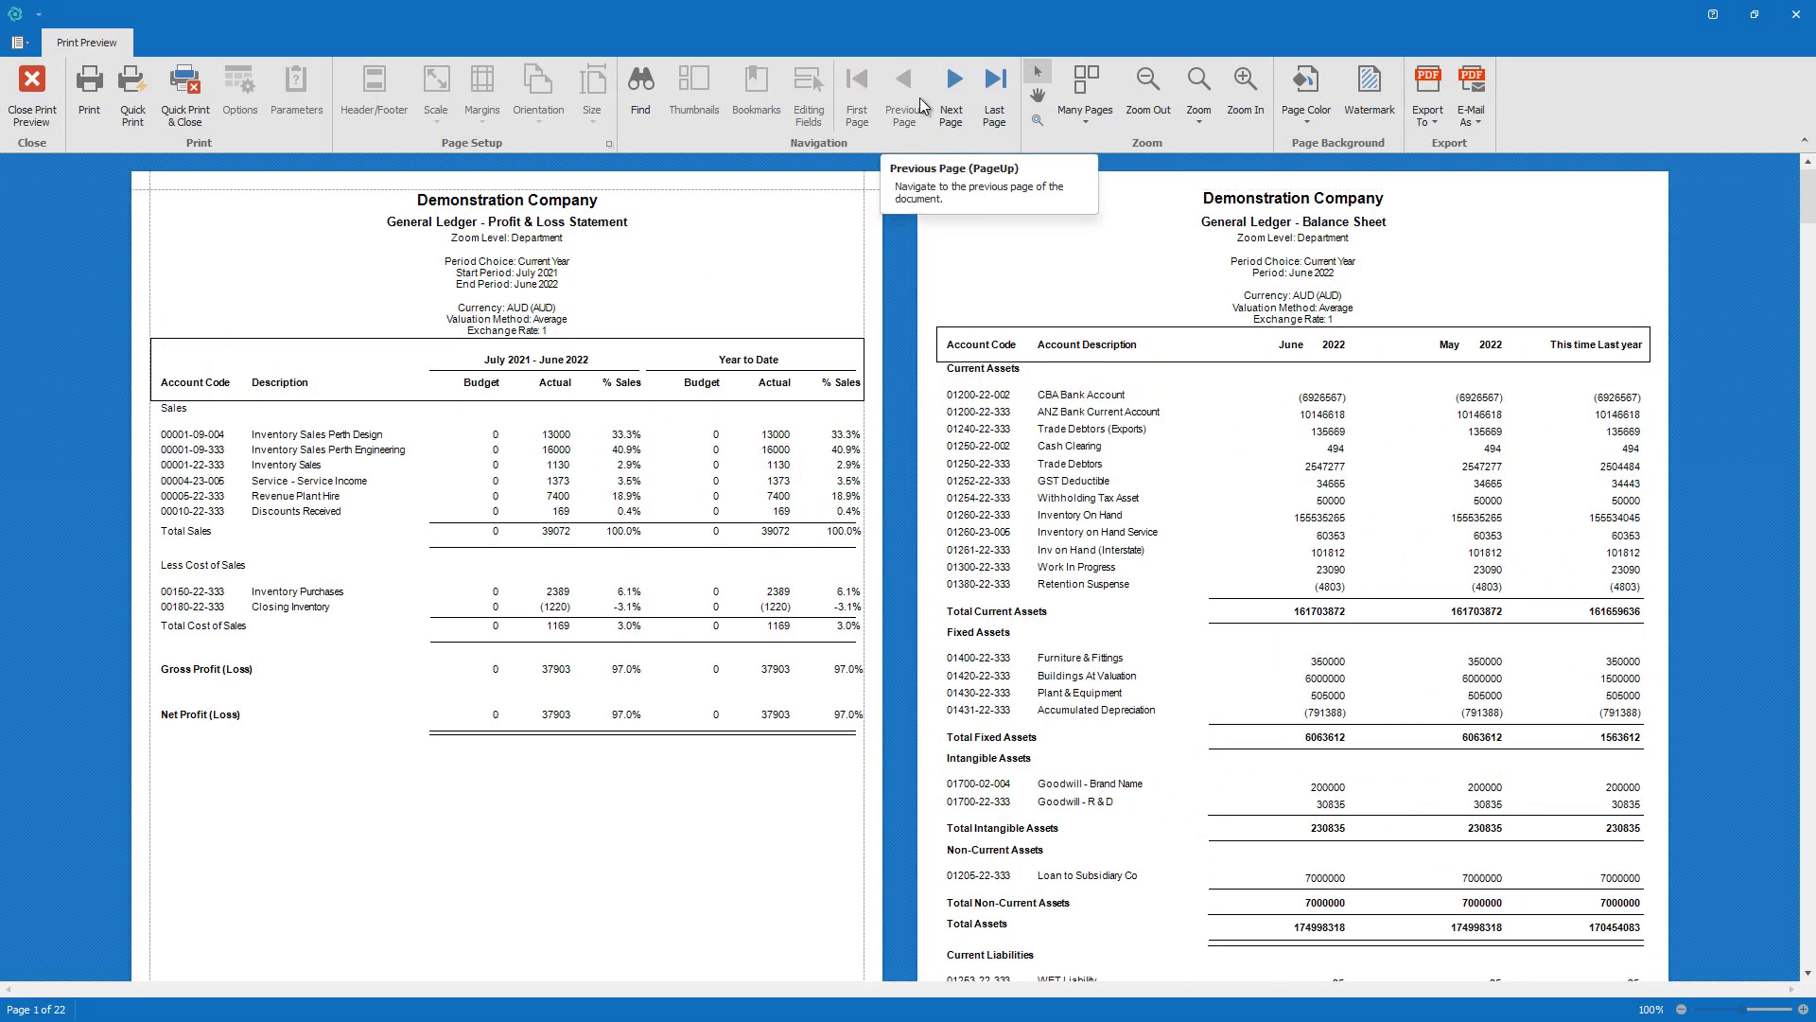
left_click(1435, 122)
left_click(1476, 118)
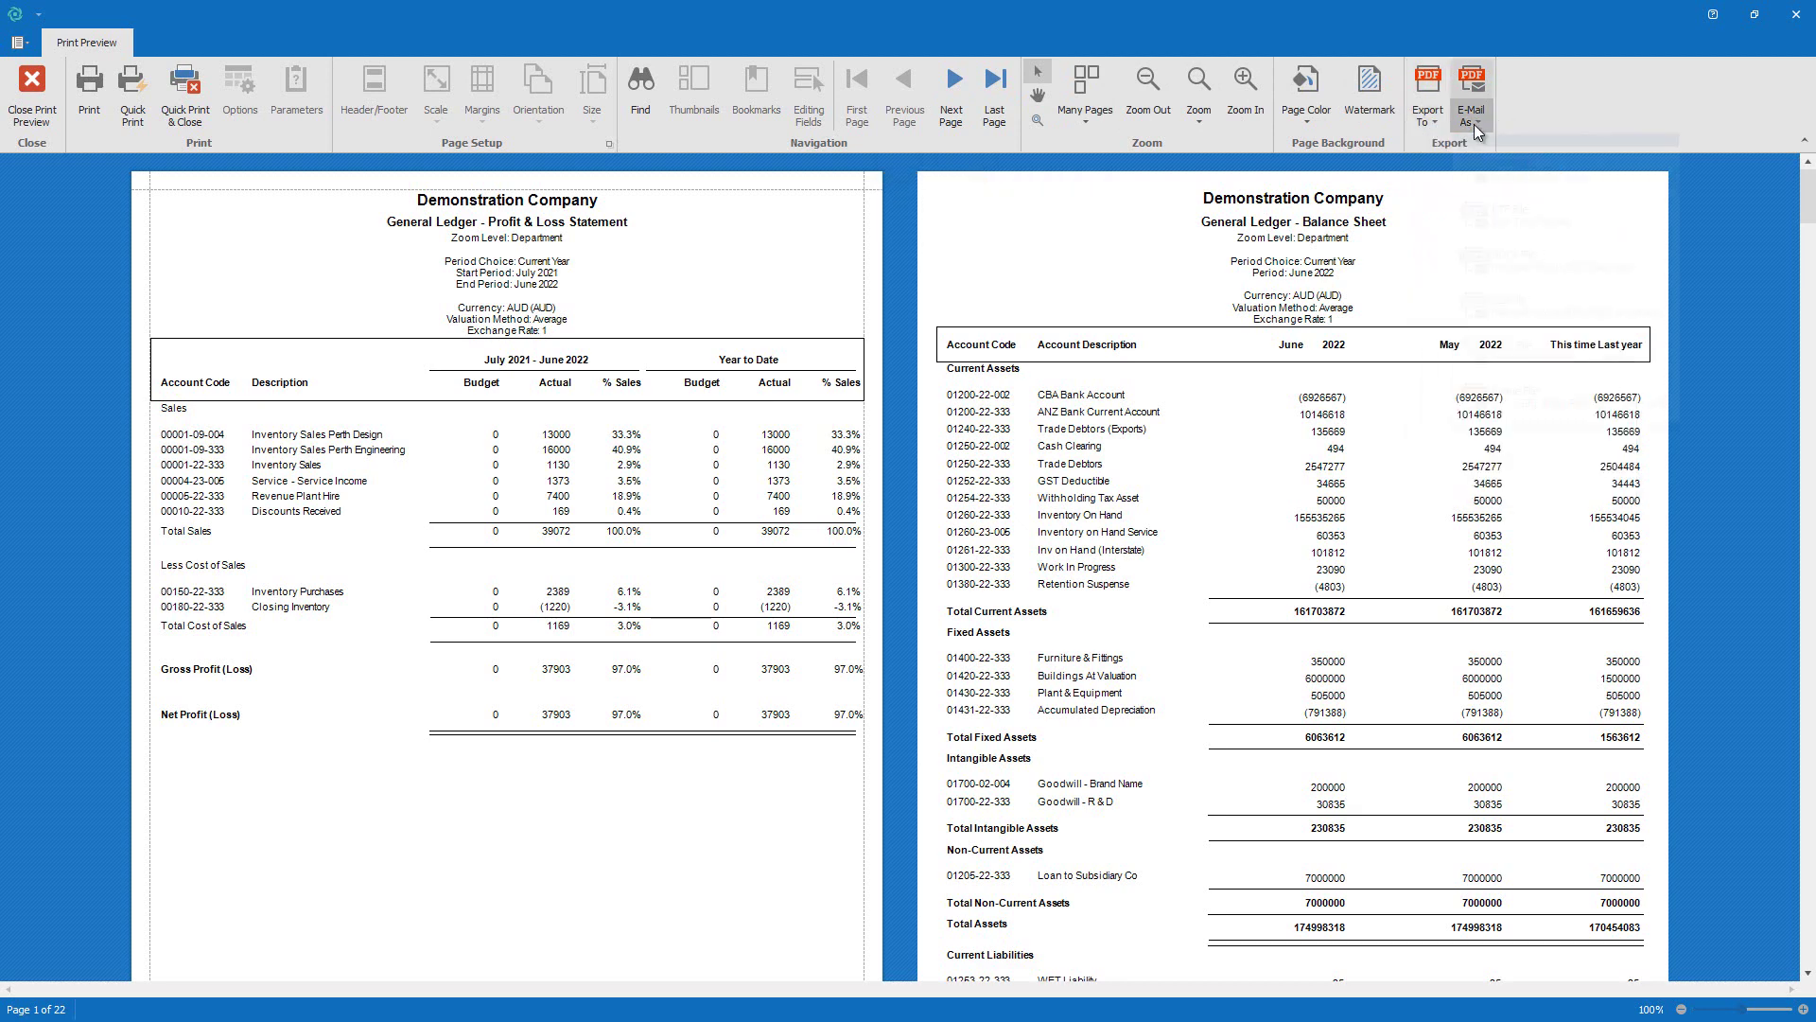
left_click(1802, 17)
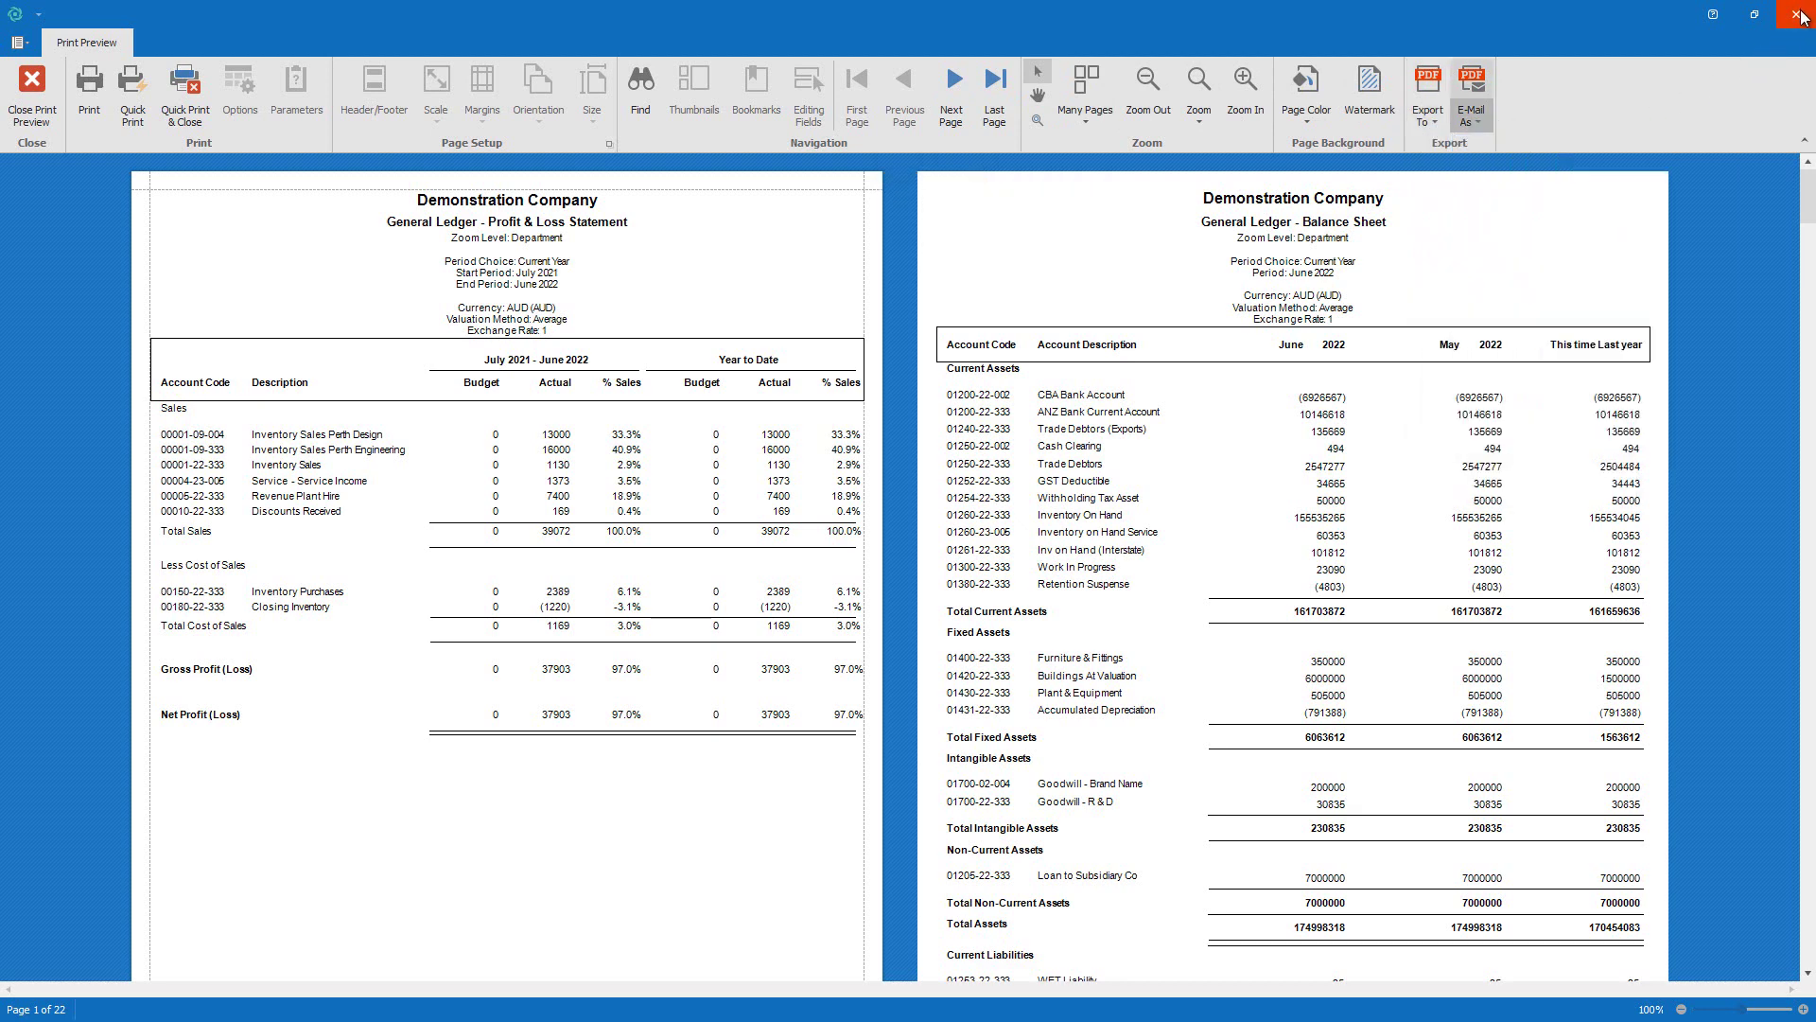
left_click(1802, 17)
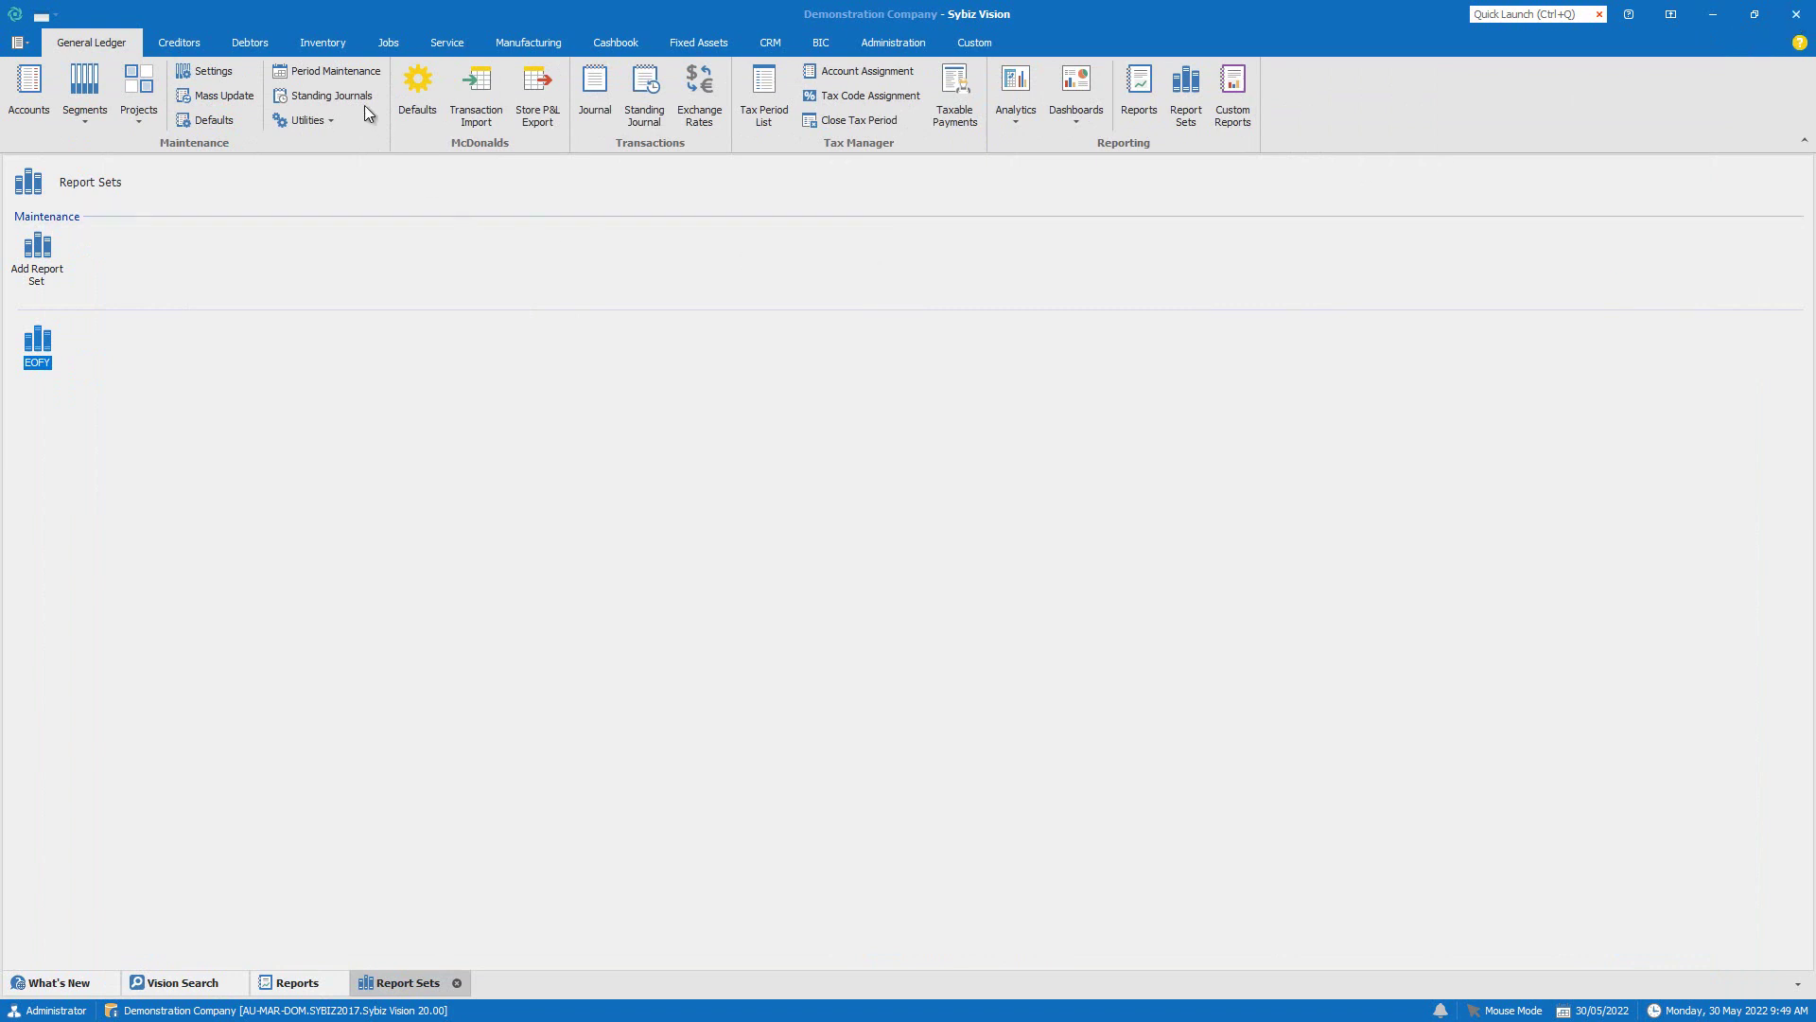
In Period Maintenance, expand Year 2021-2022 and January to show its allowed roles
left_click(336, 72)
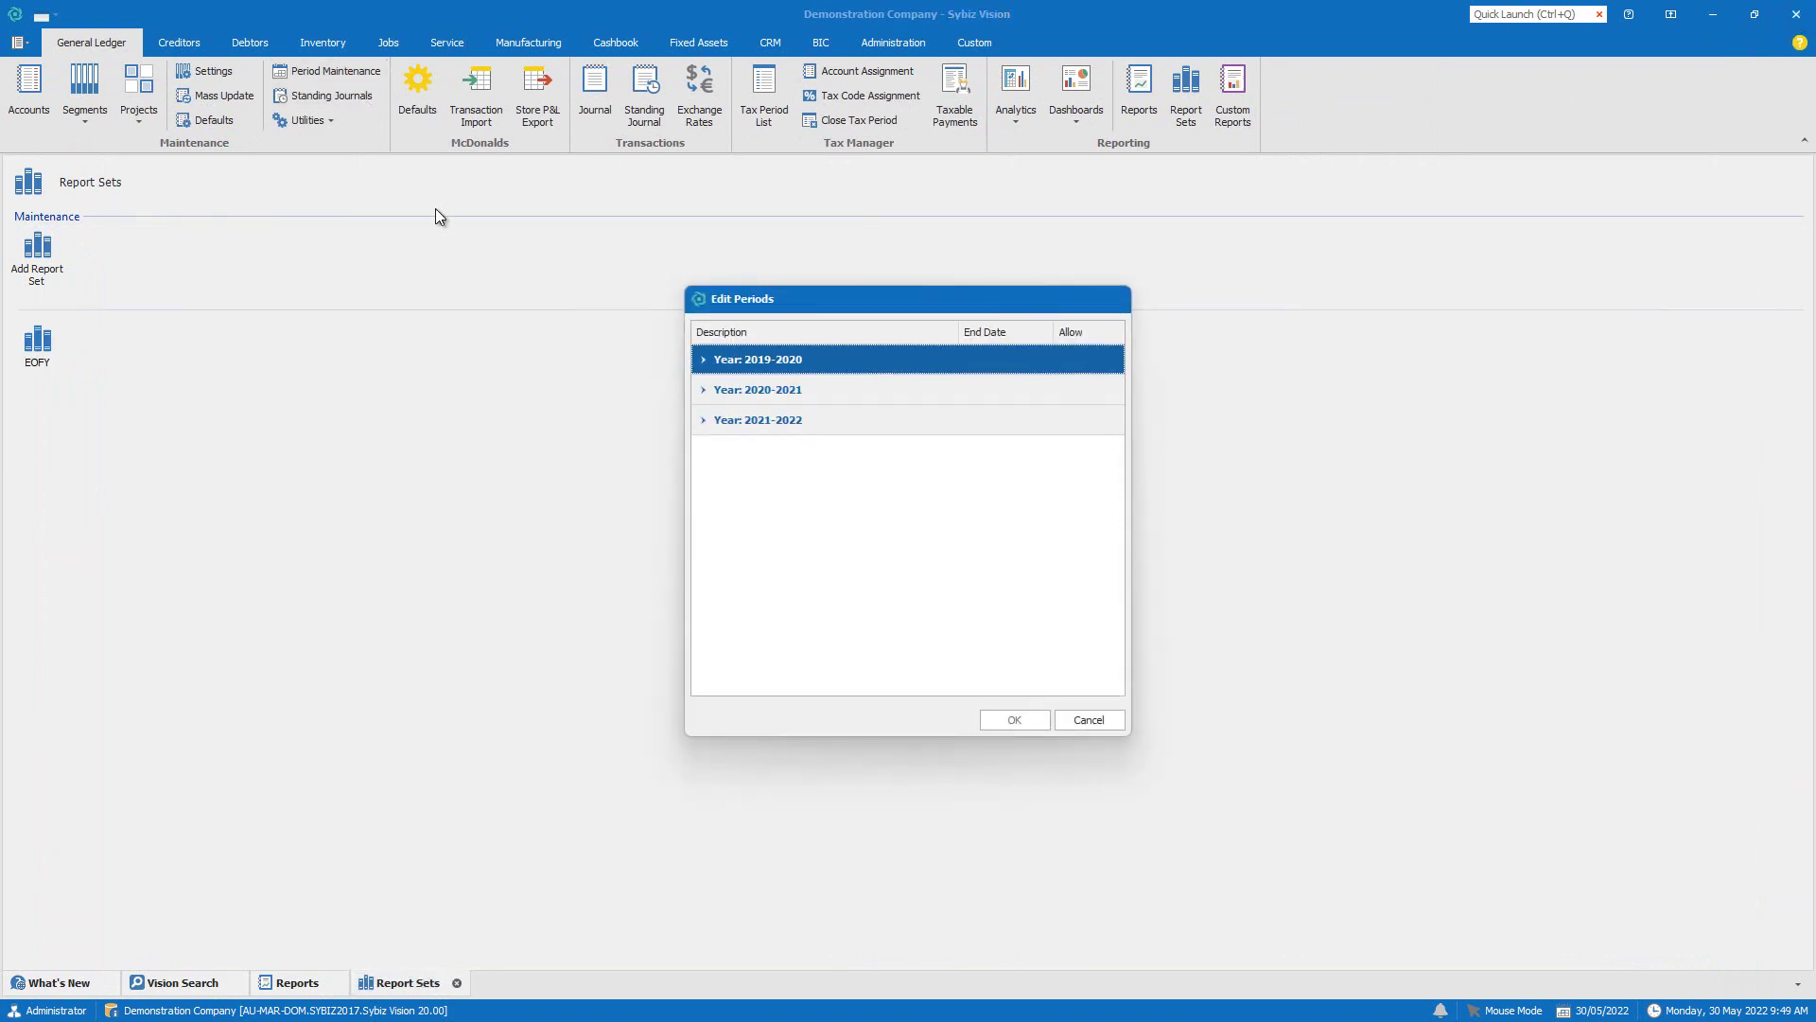
left_click(704, 363)
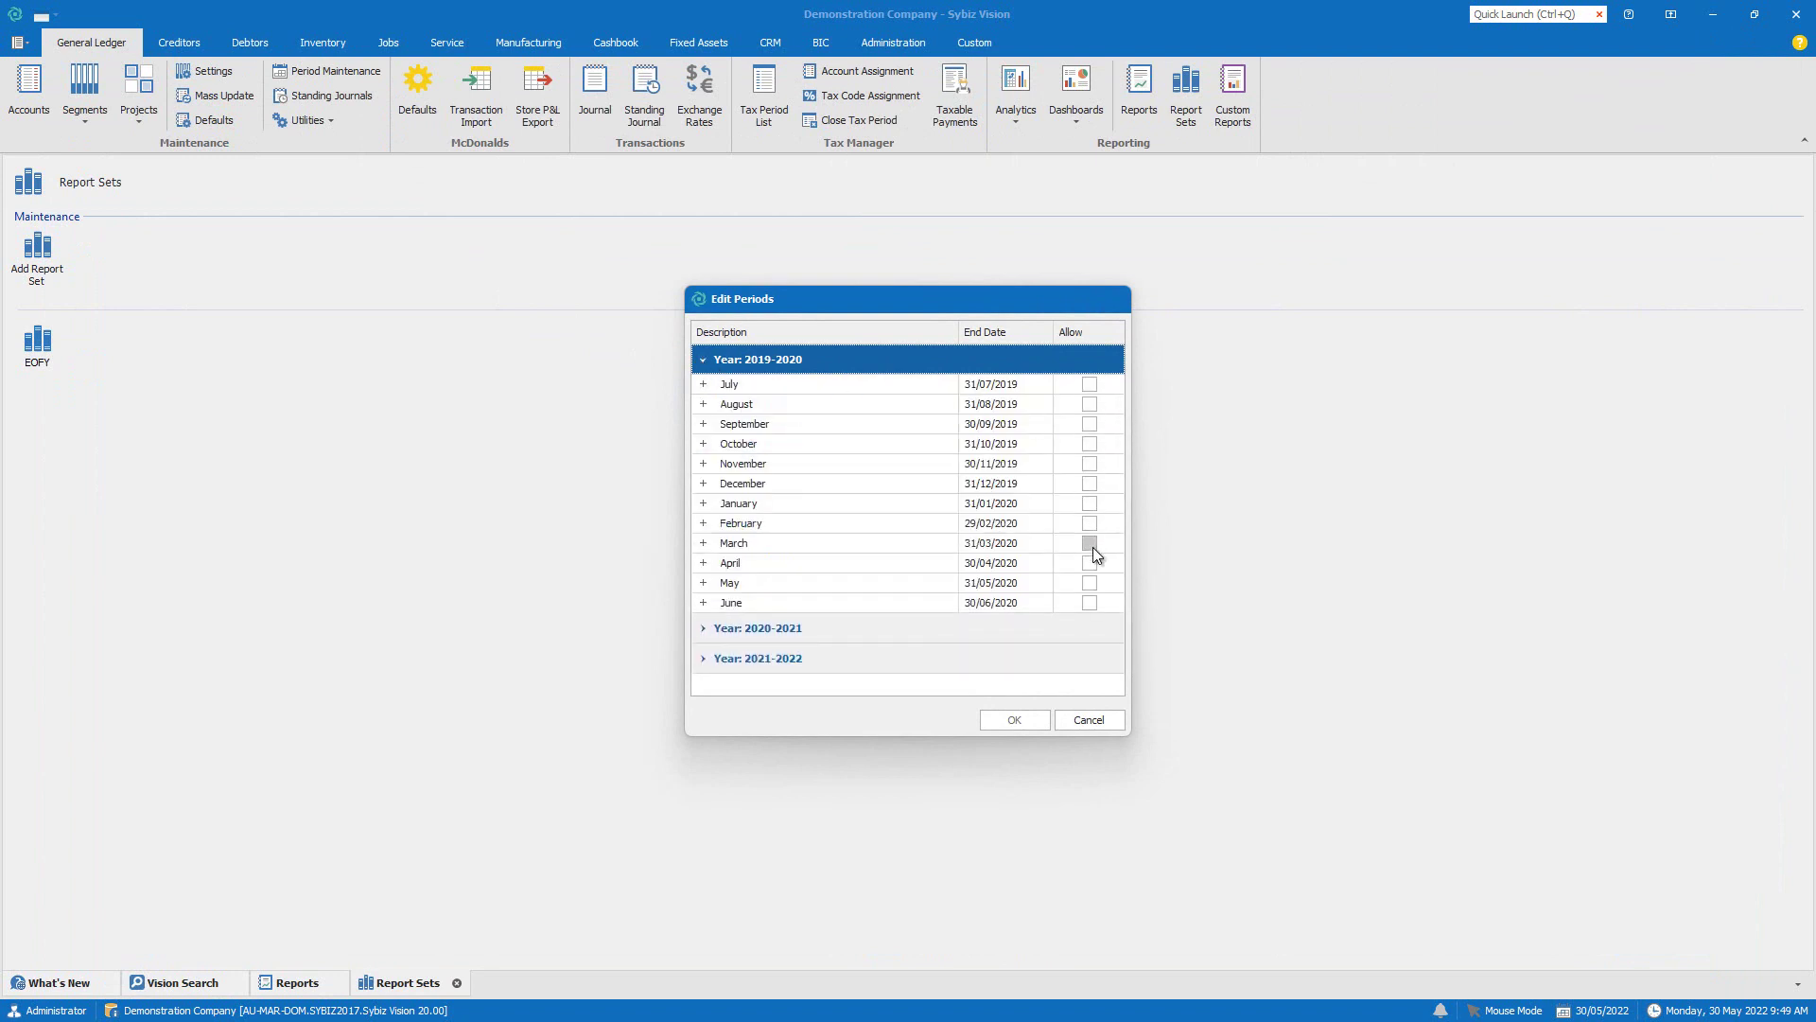
left_click(702, 361)
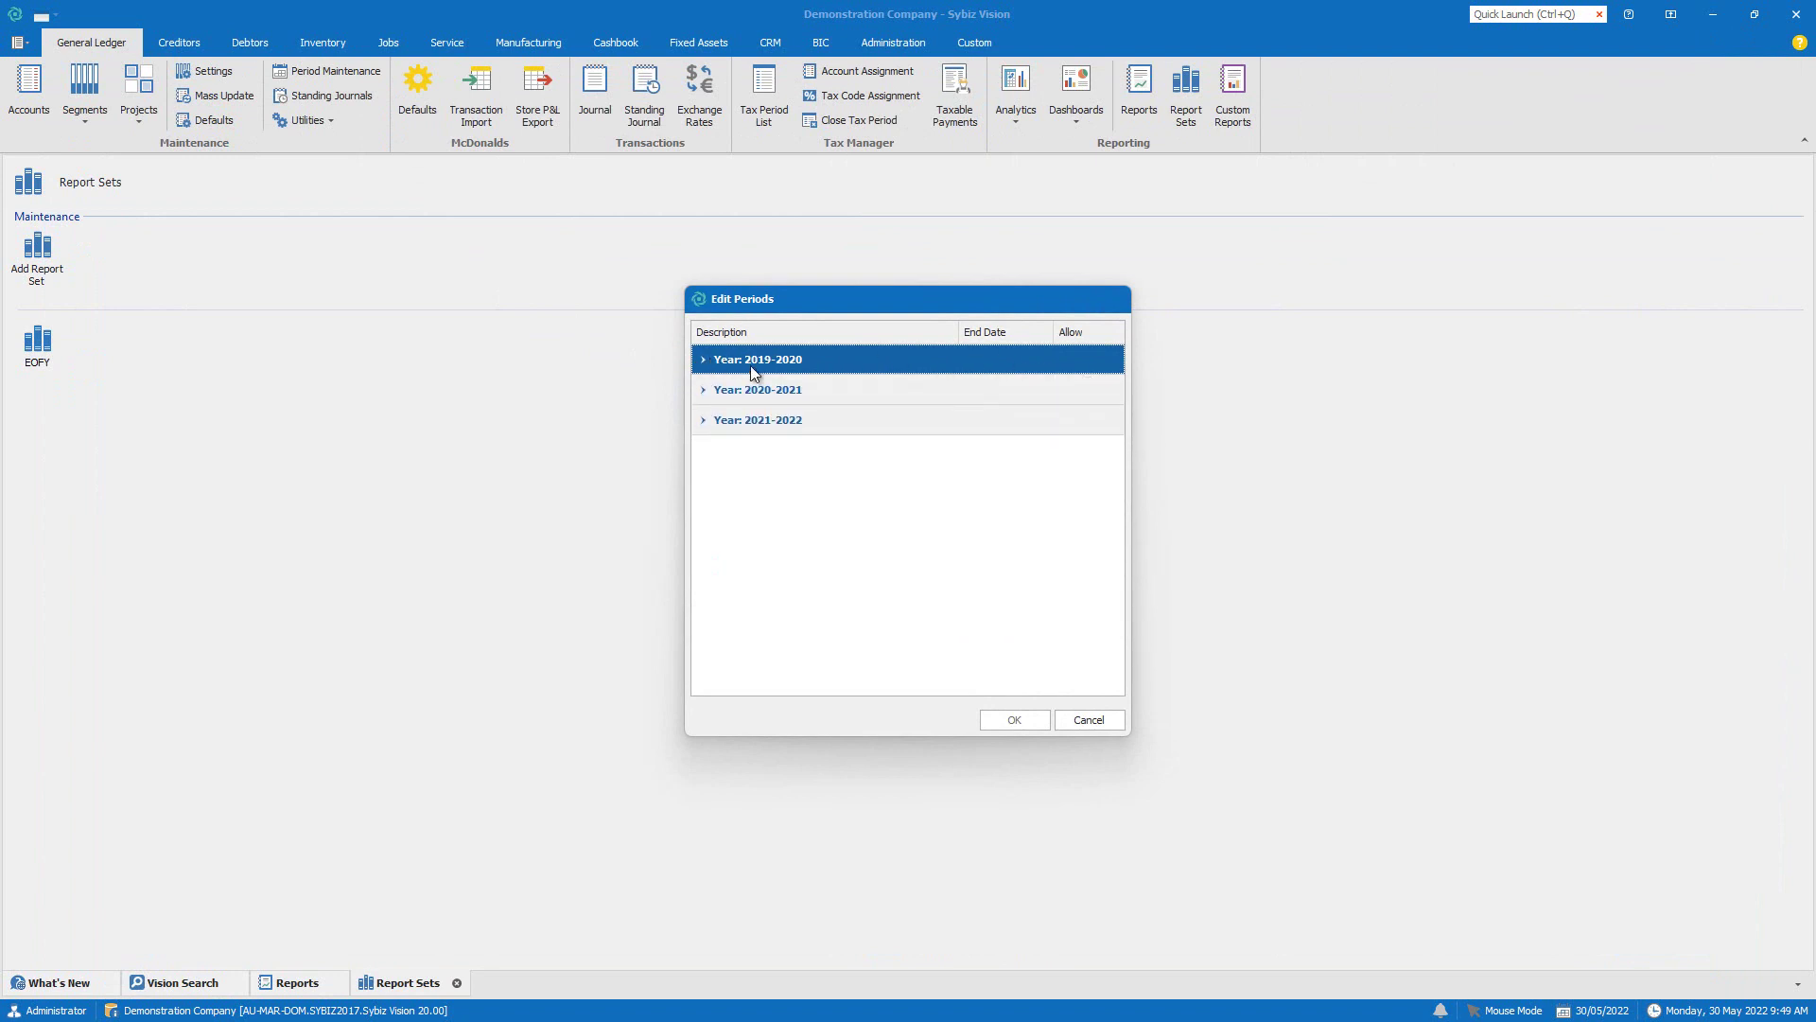
left_click(705, 422)
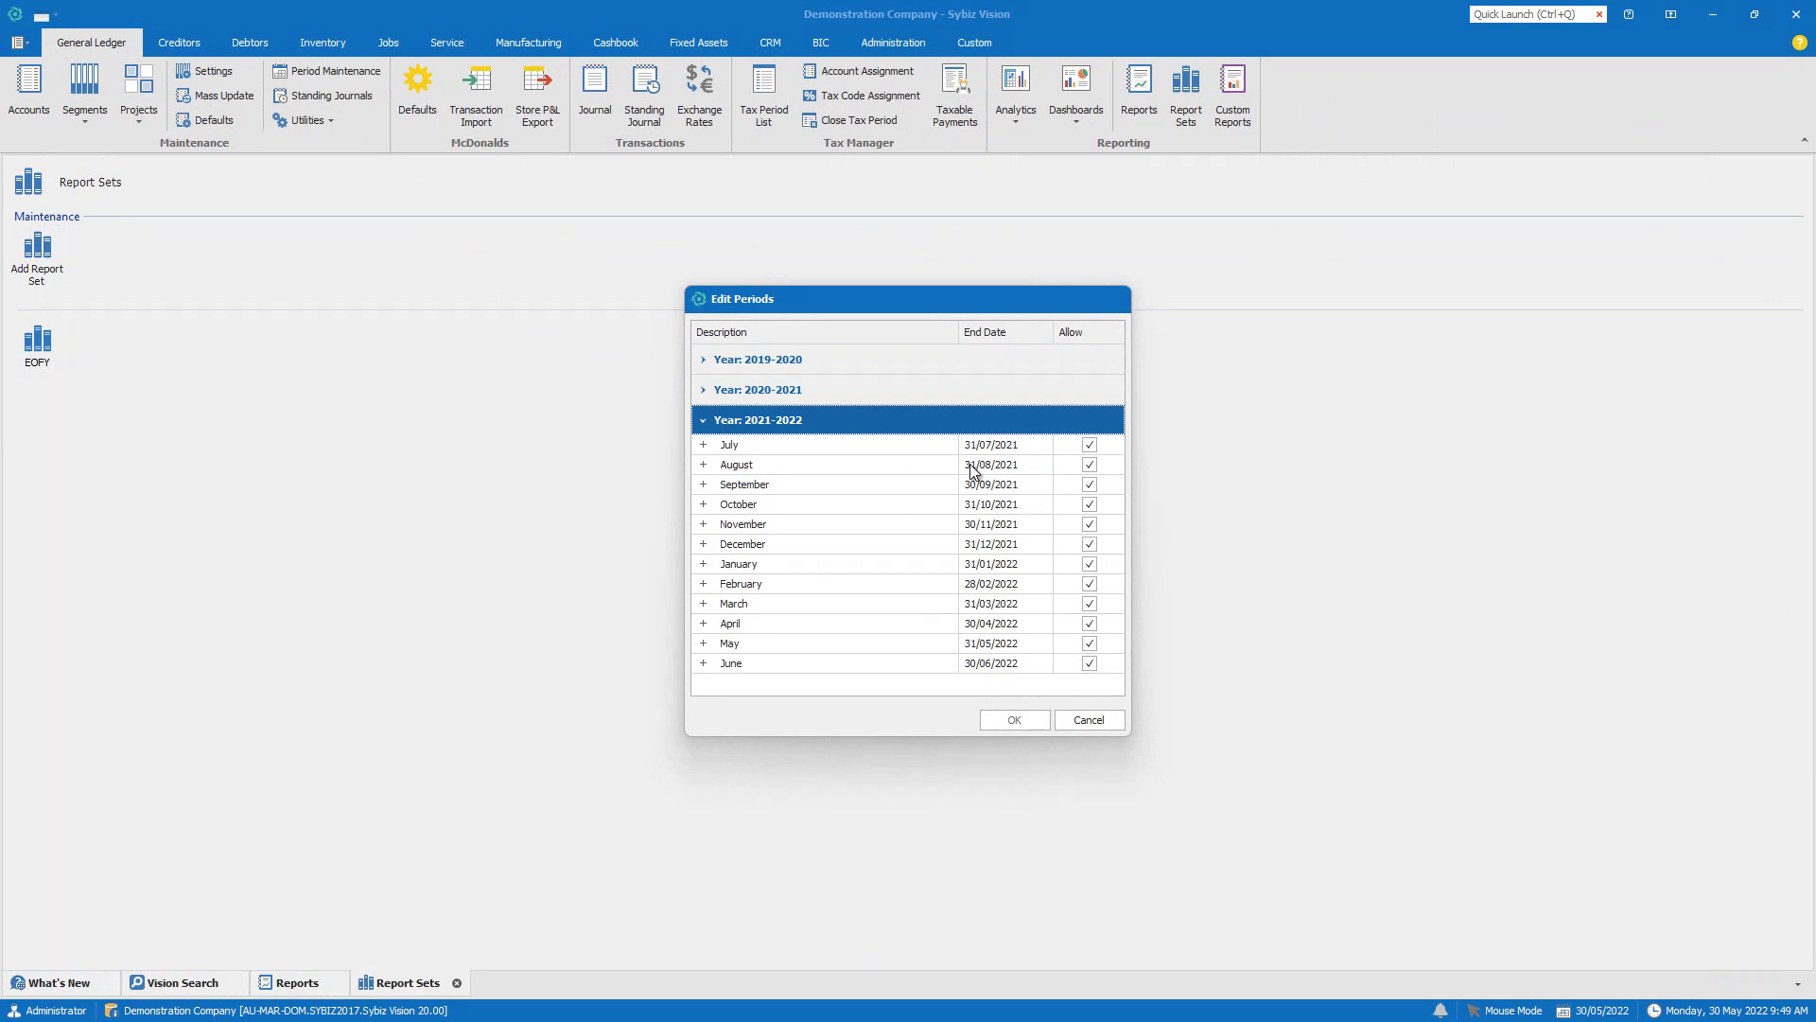
left_click(705, 565)
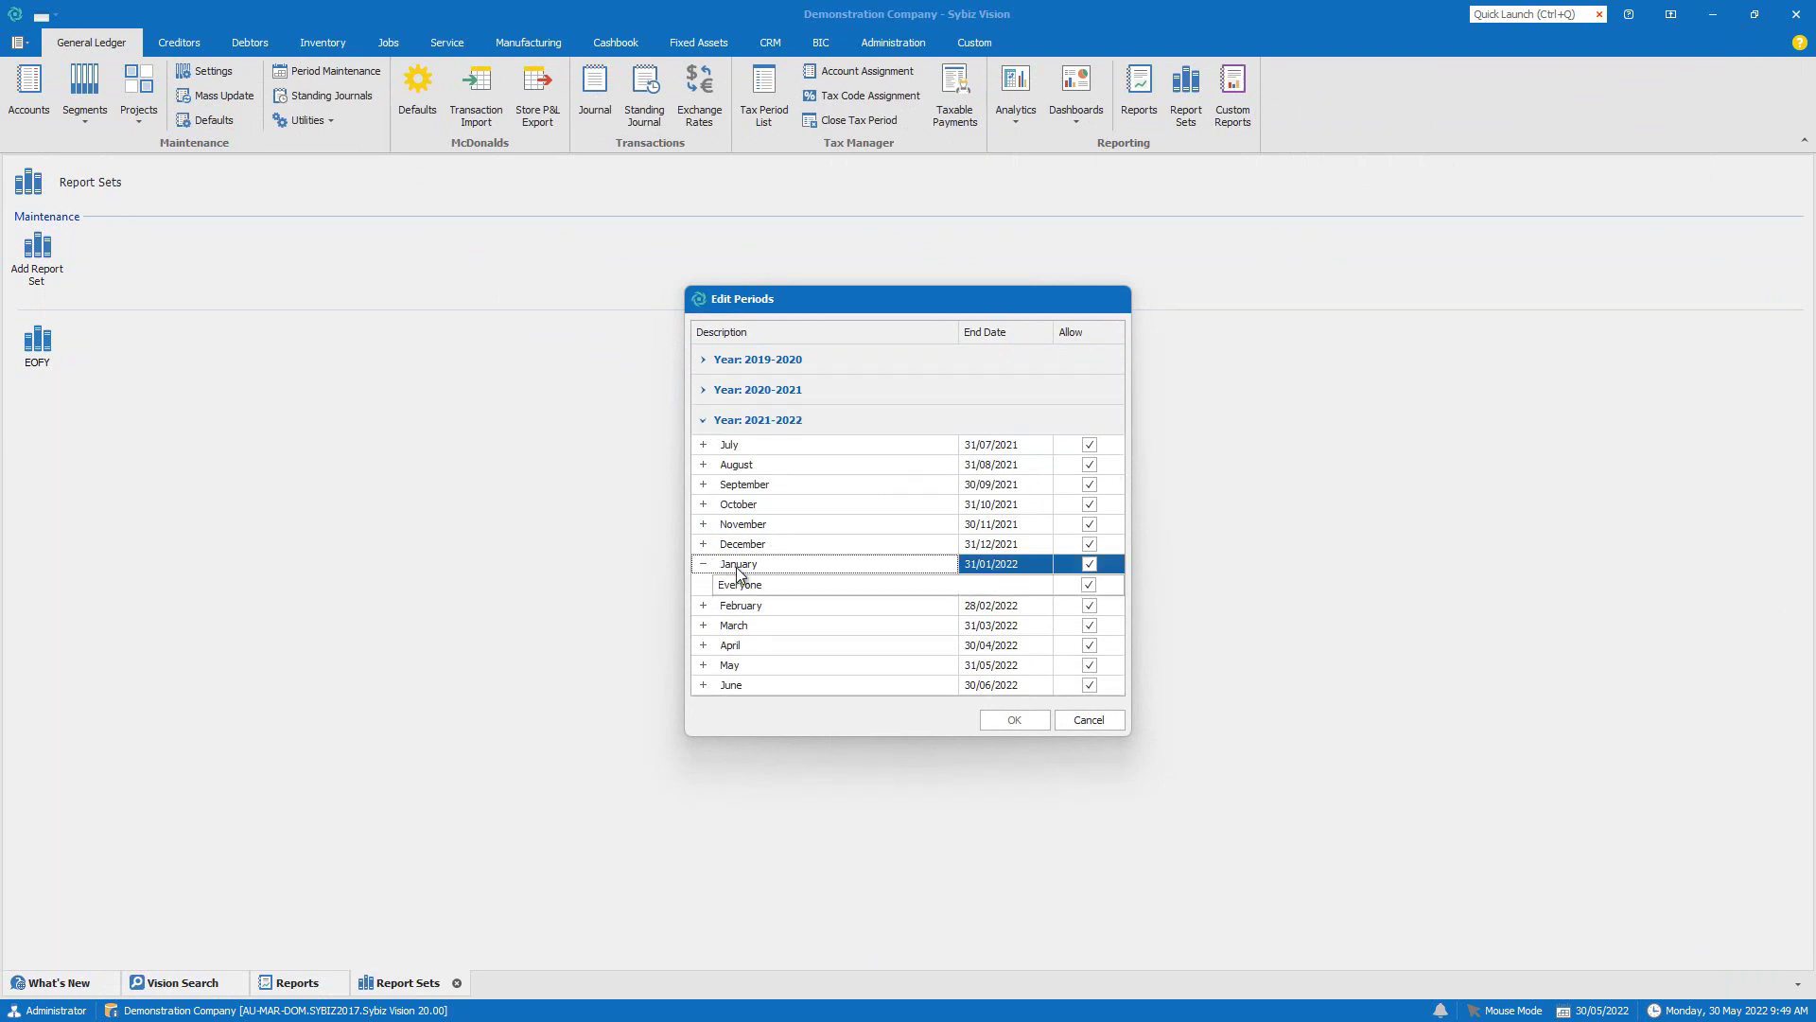
Add the Customer Service role to January 2022's access list alongside Everyone
right_click(797, 581)
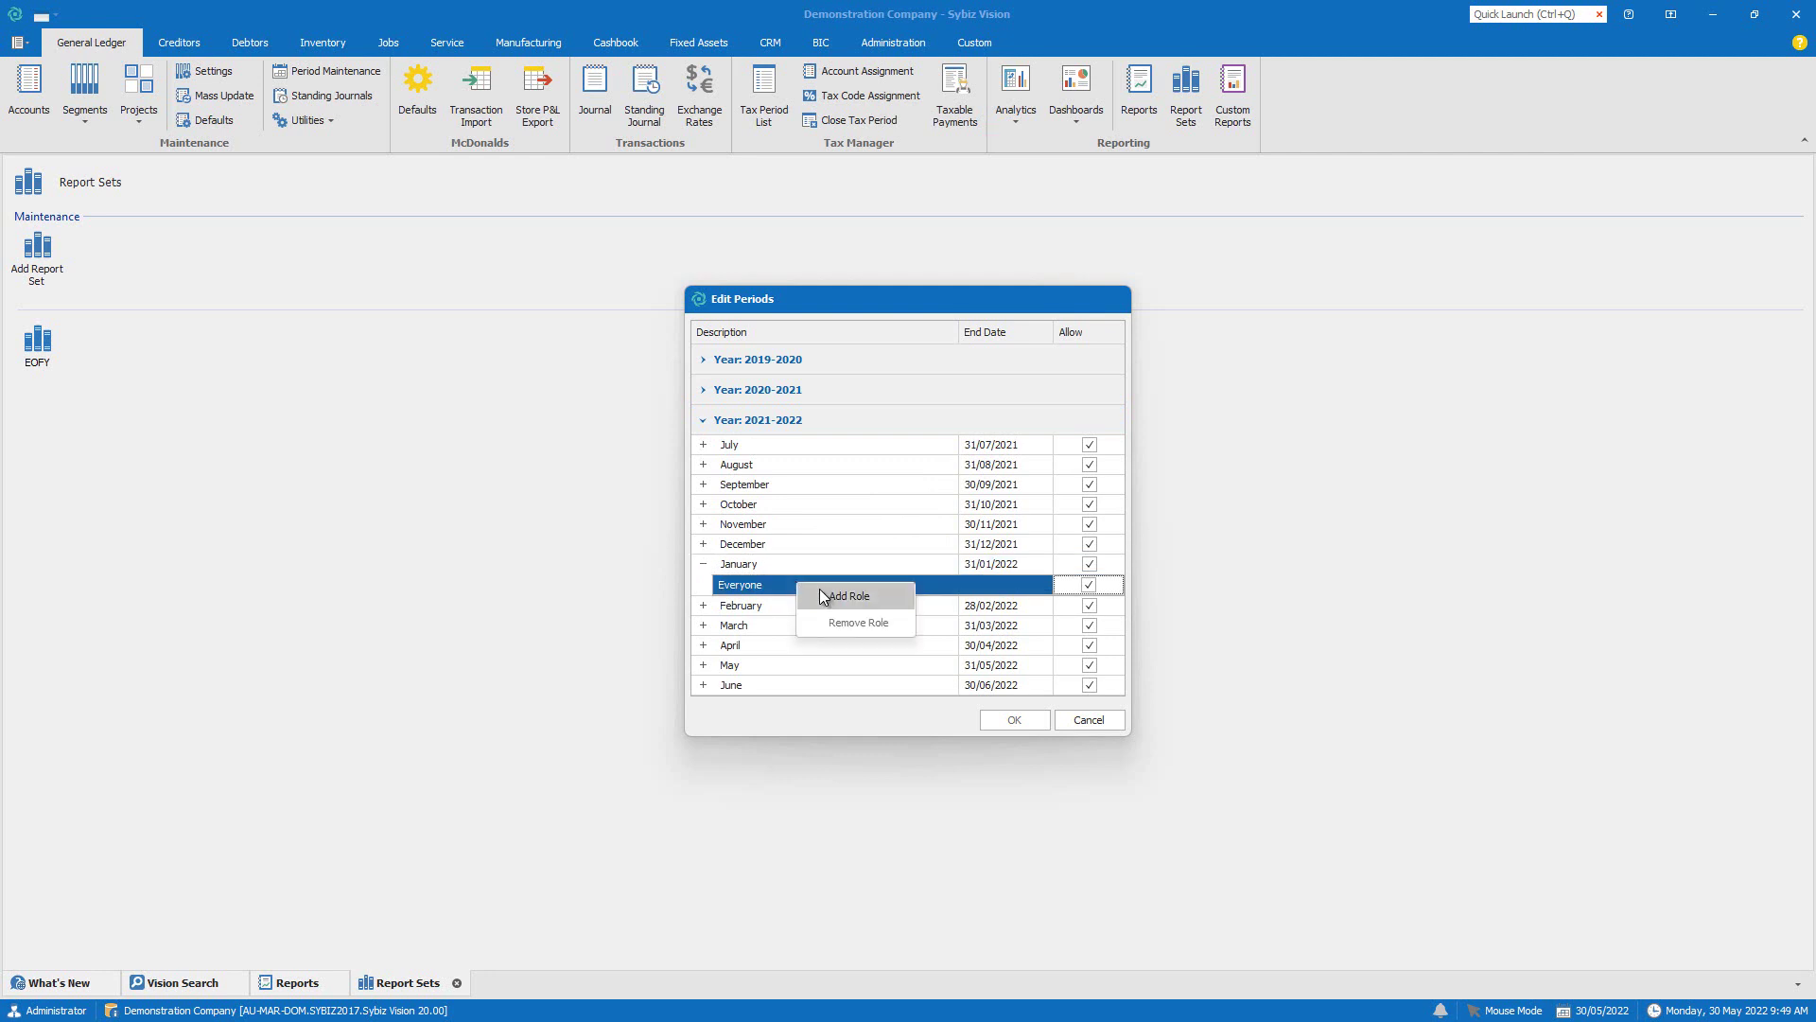
left_click(820, 589)
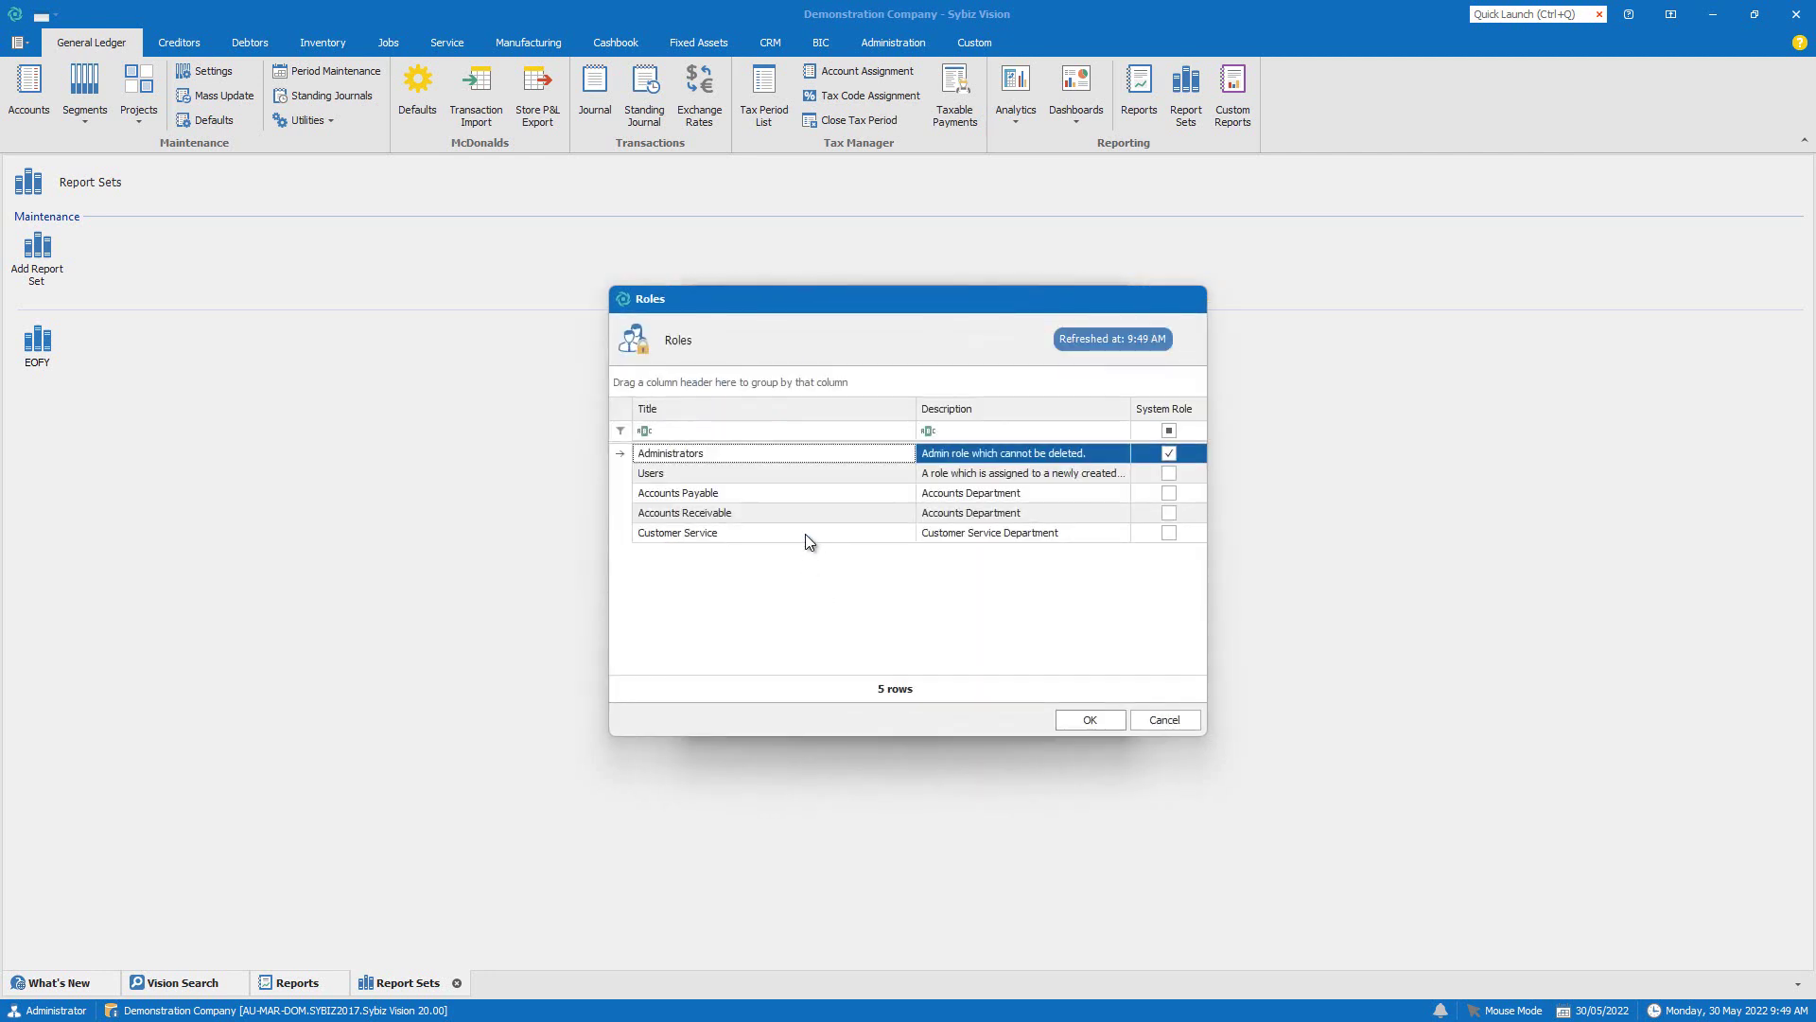
double_click(804, 534)
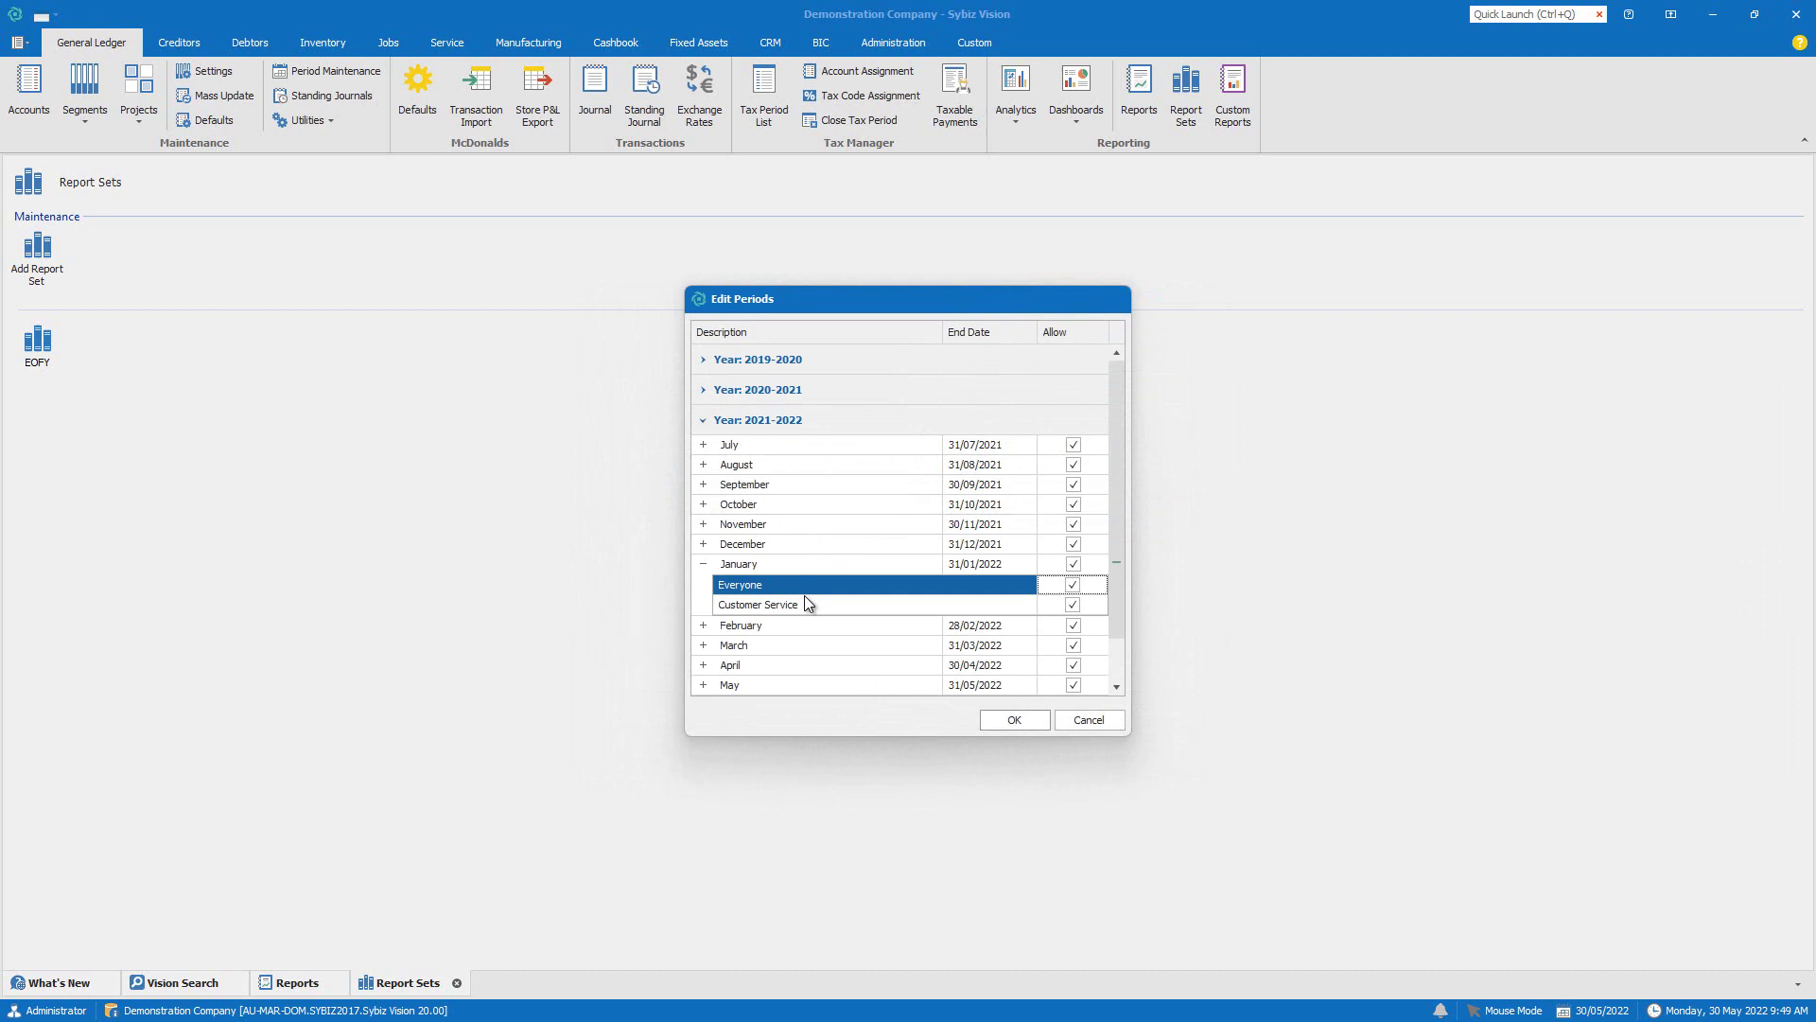
left_click(803, 603)
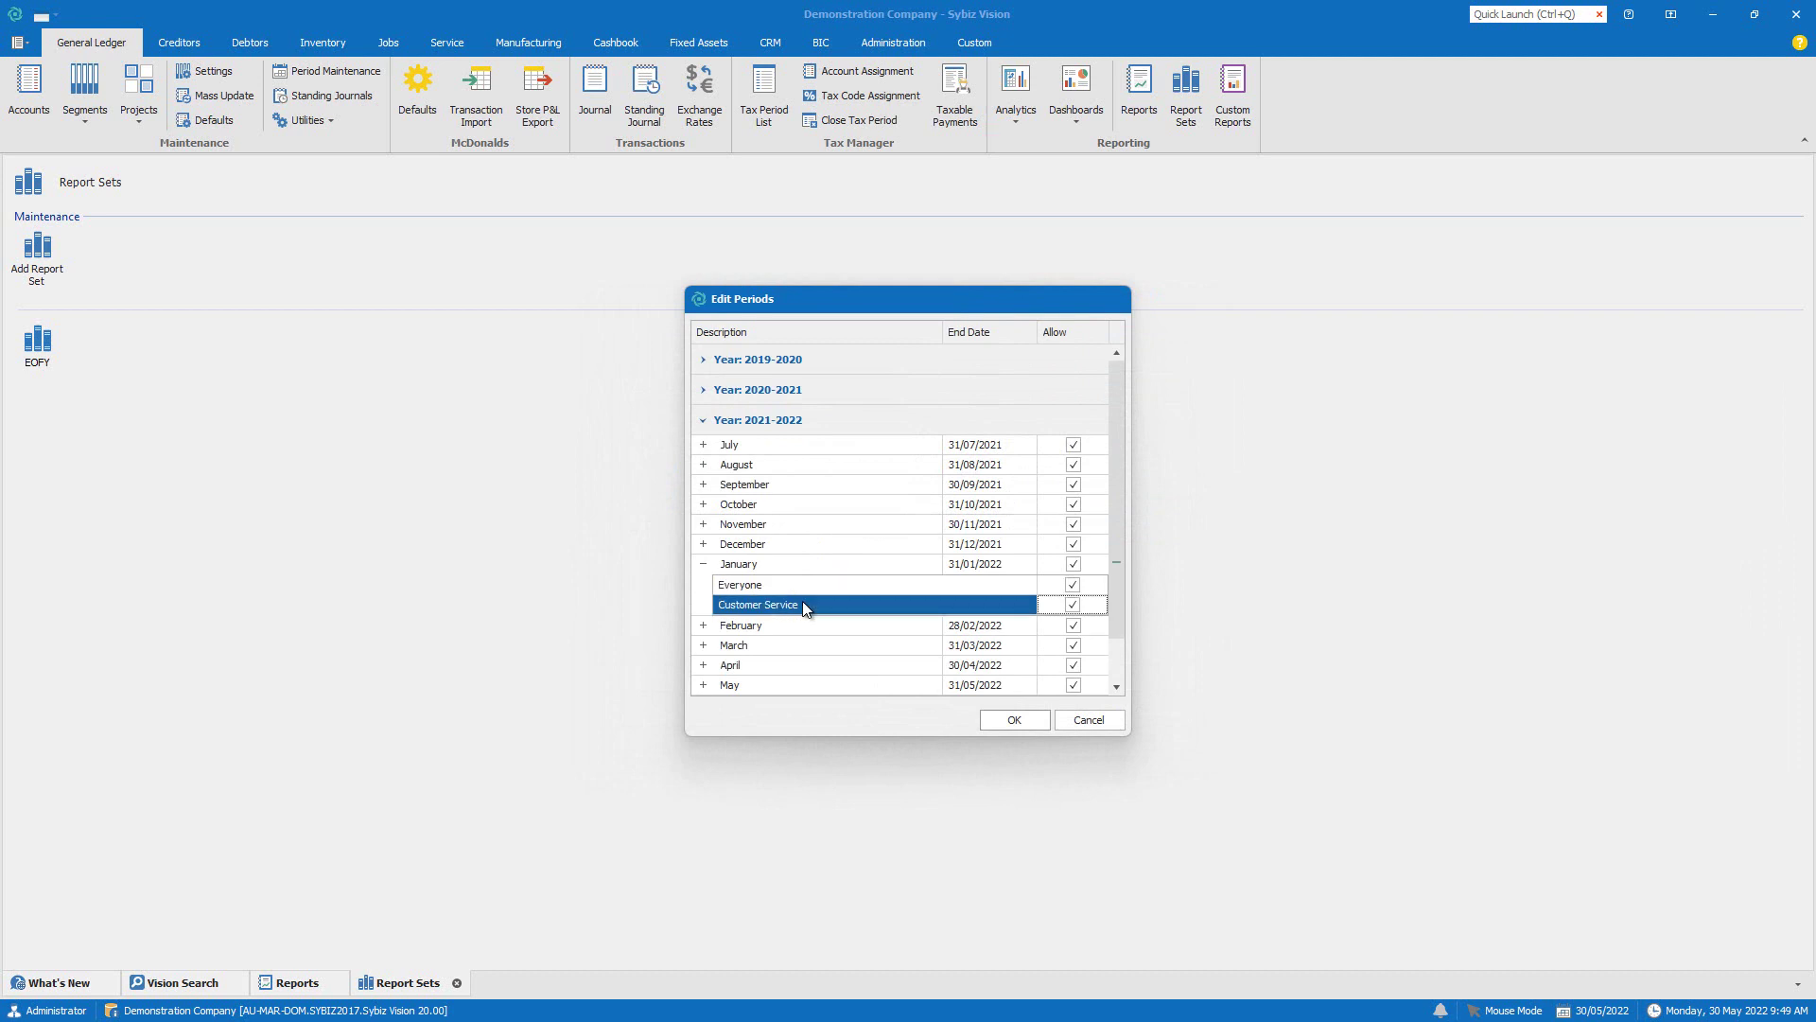
right_click(803, 603)
left_click(822, 624)
Give the Customer Service role full Administration rights and save the role
right_click(808, 535)
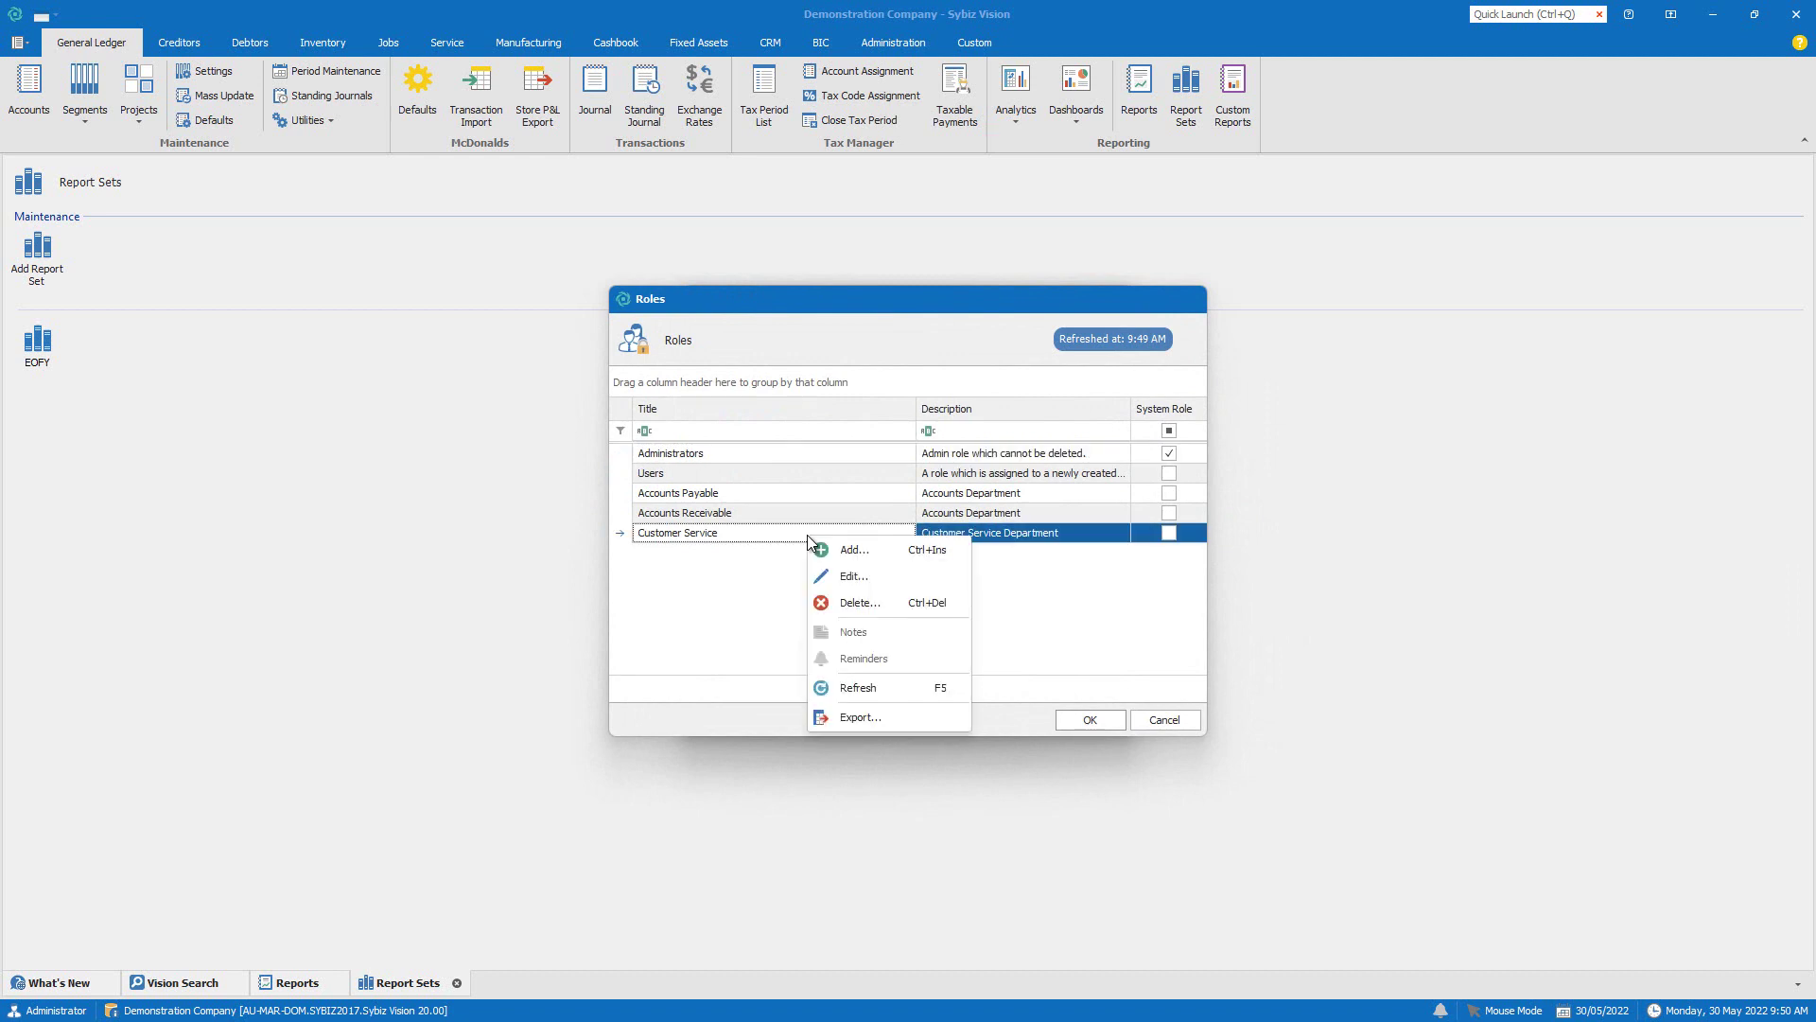
left_click(825, 575)
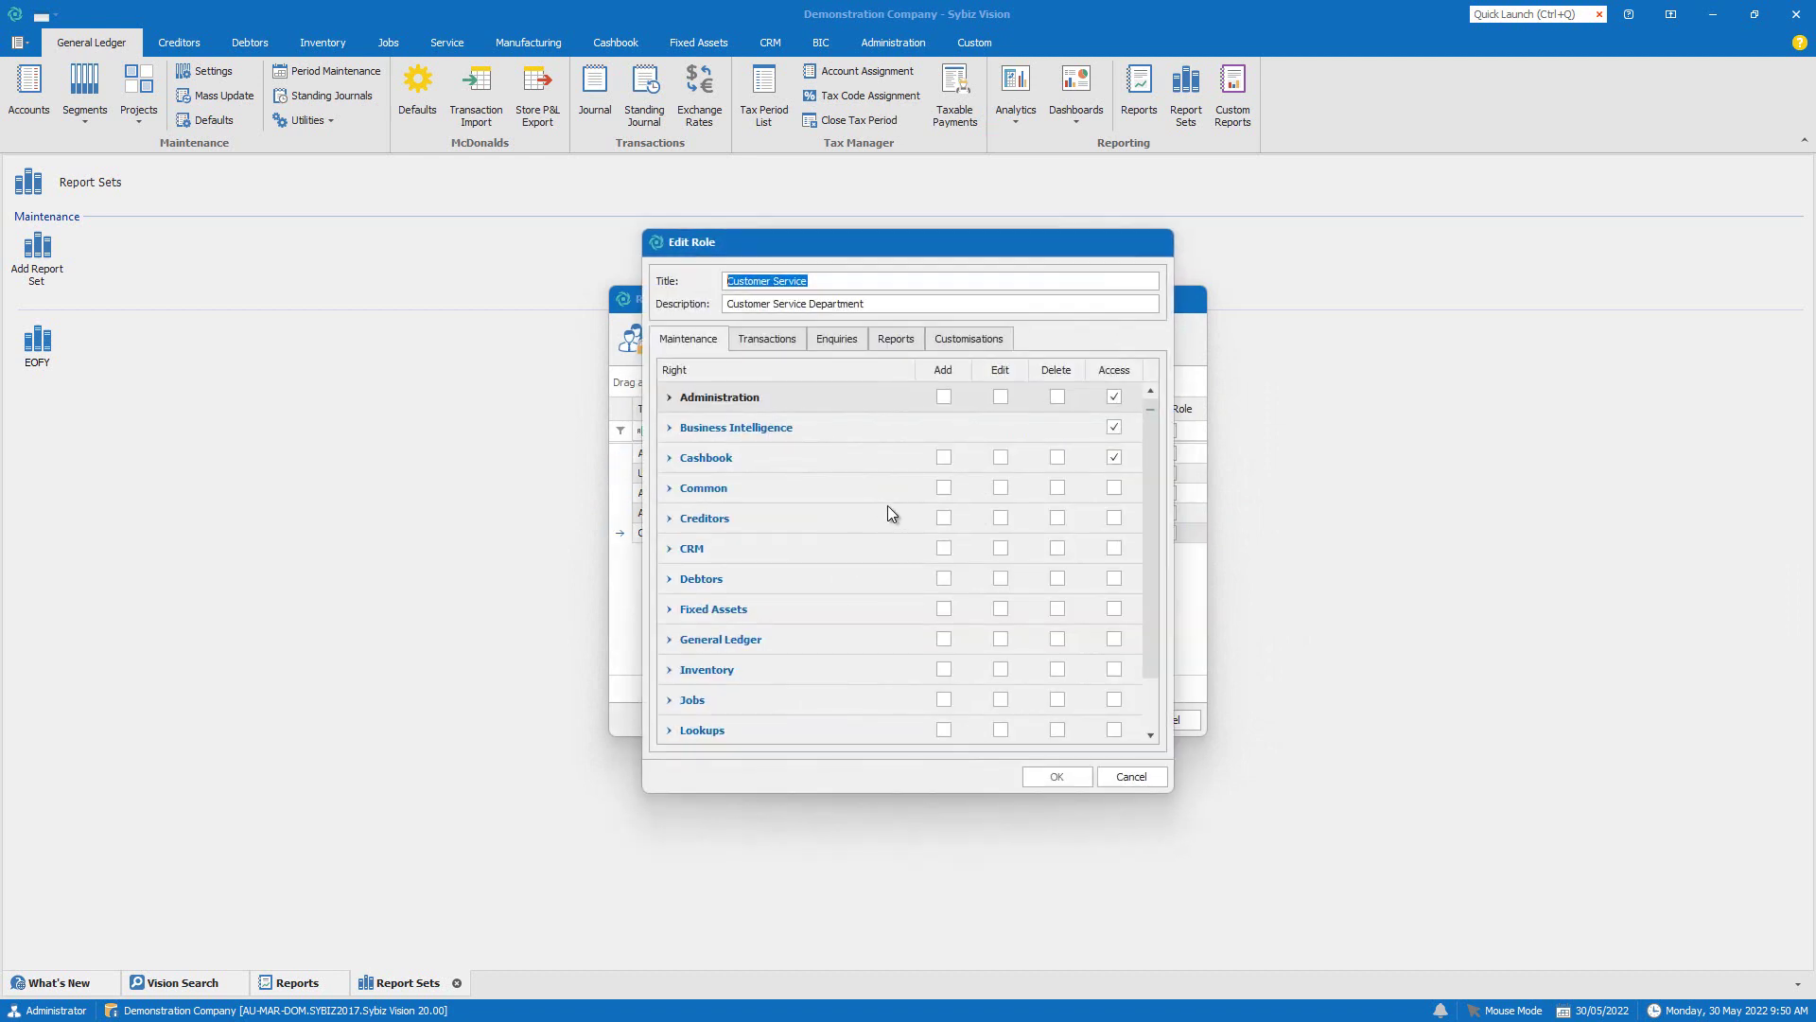
left_click(944, 398)
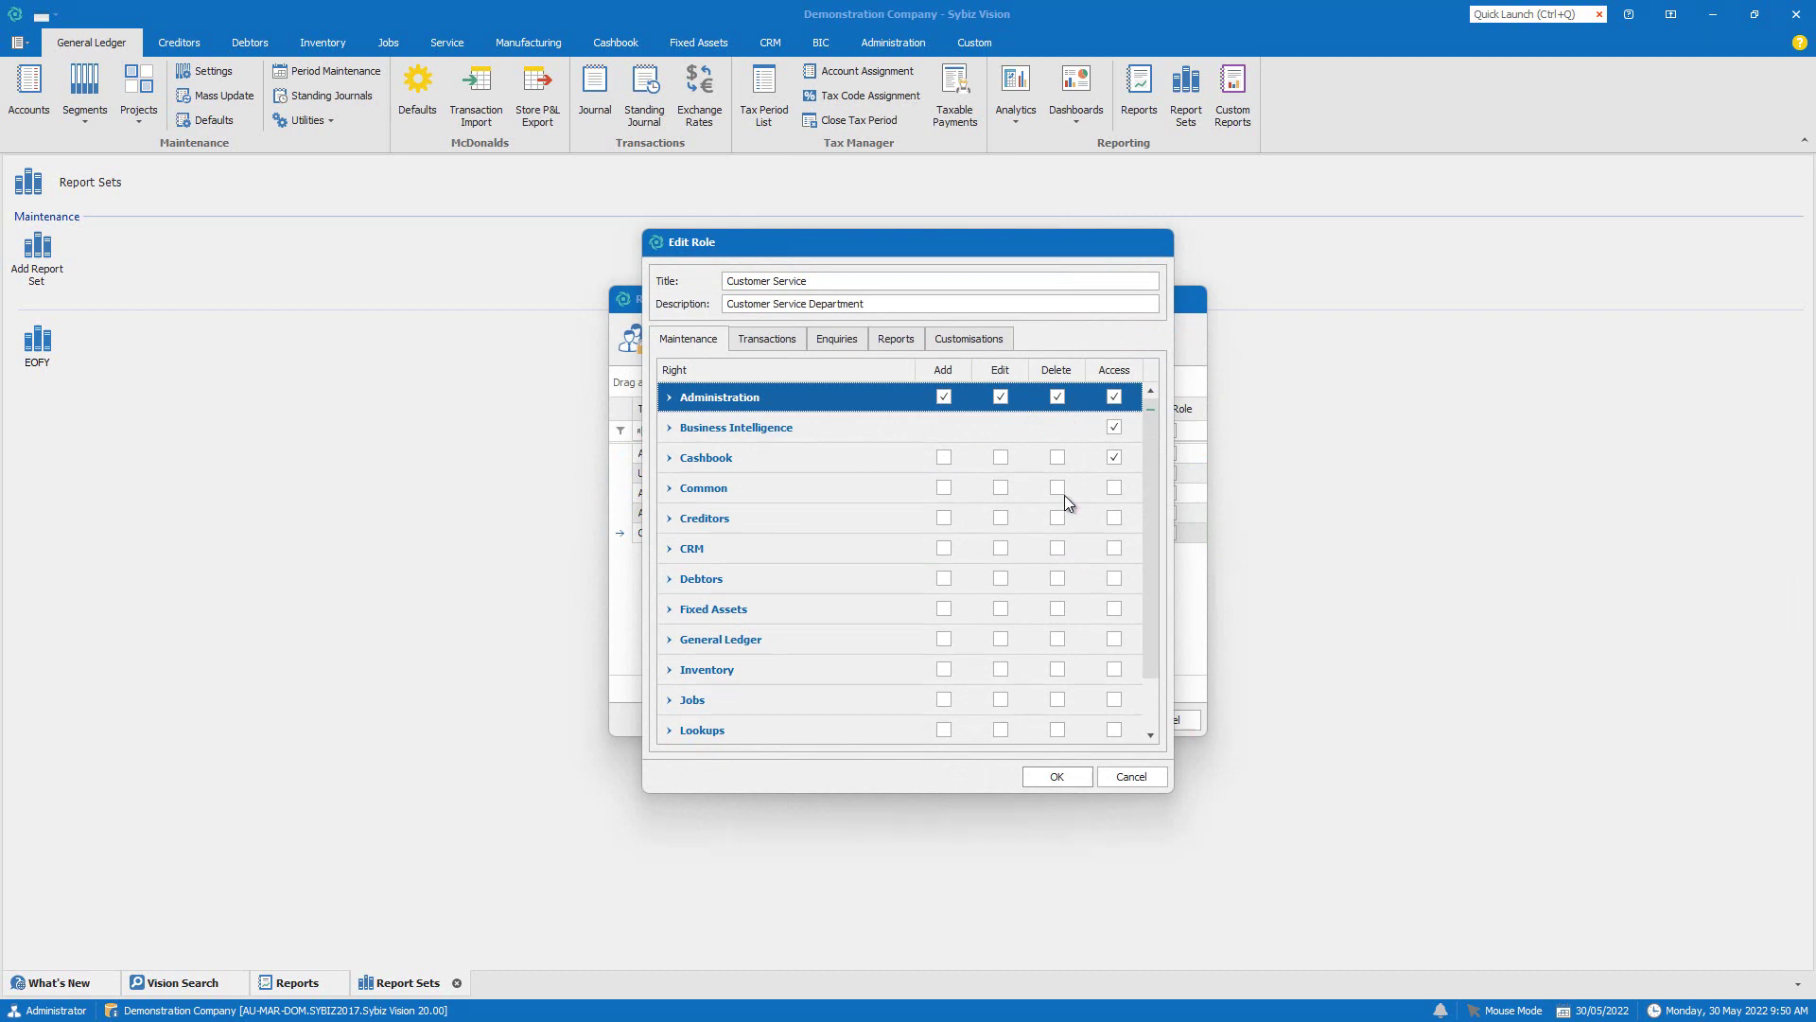
left_click(1057, 775)
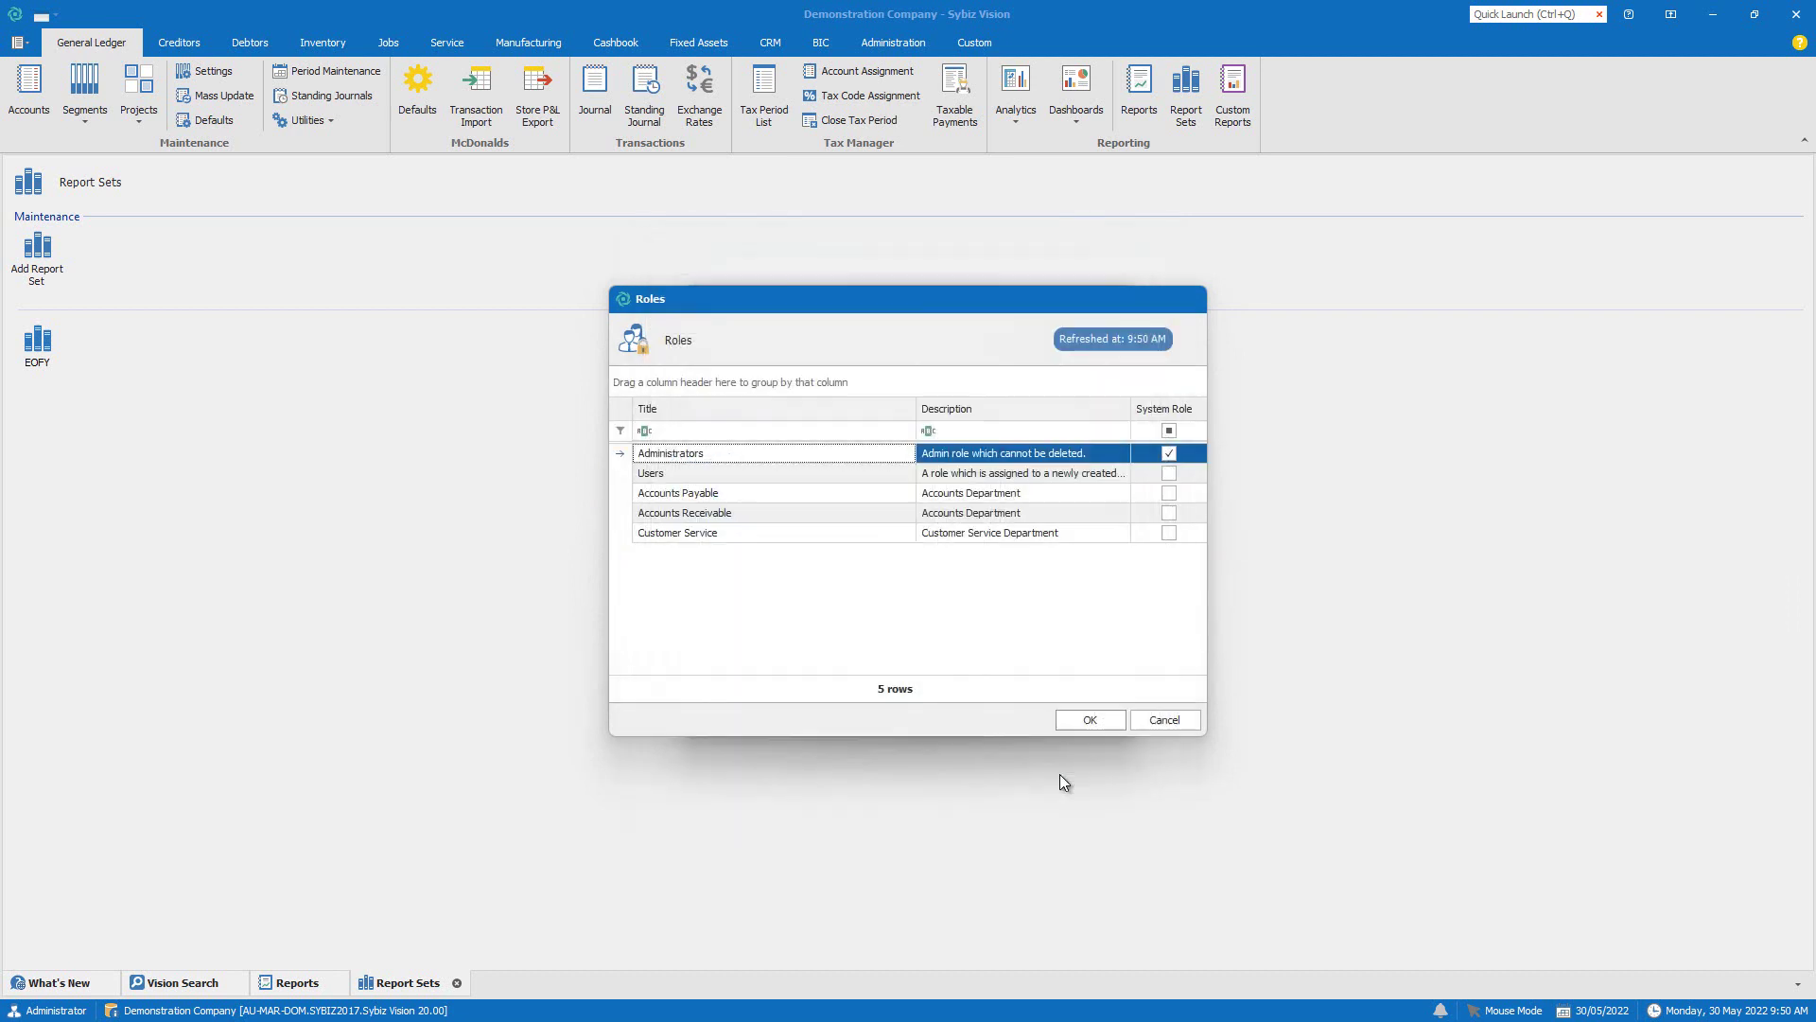
left_click(1080, 716)
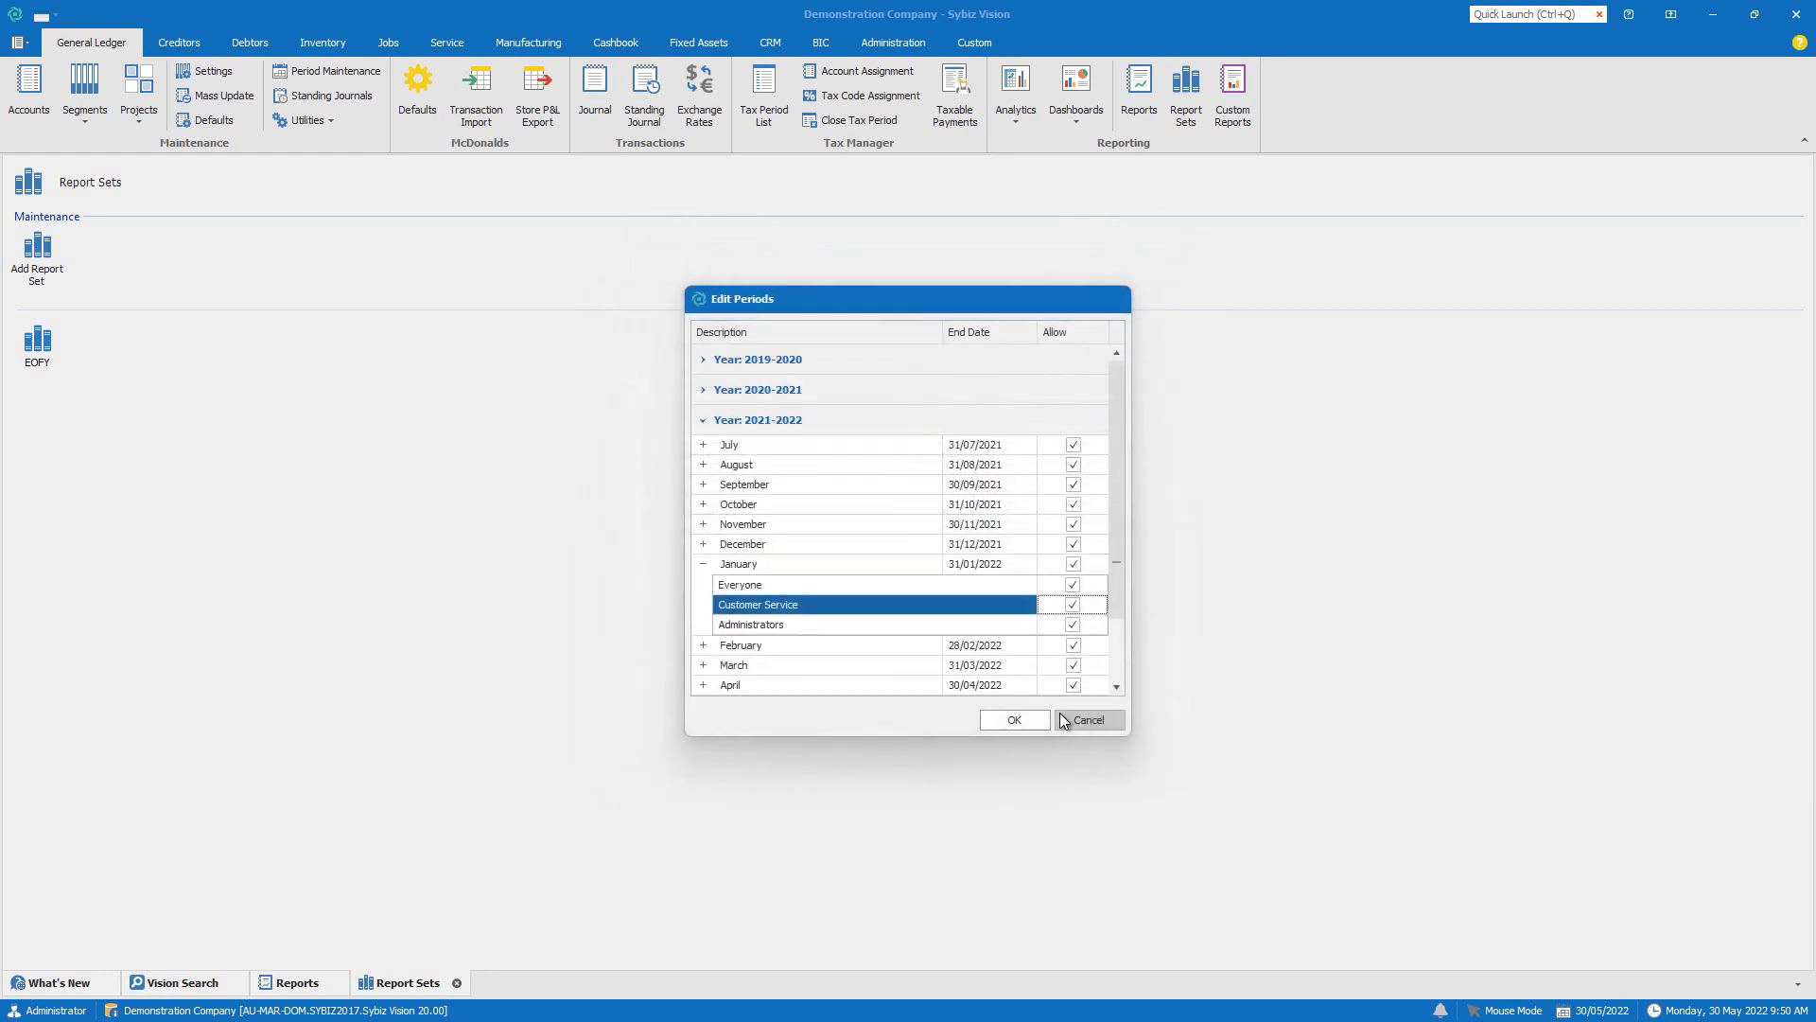
Remove Customer Service access from January 2022 and save the period settings
right_click(813, 605)
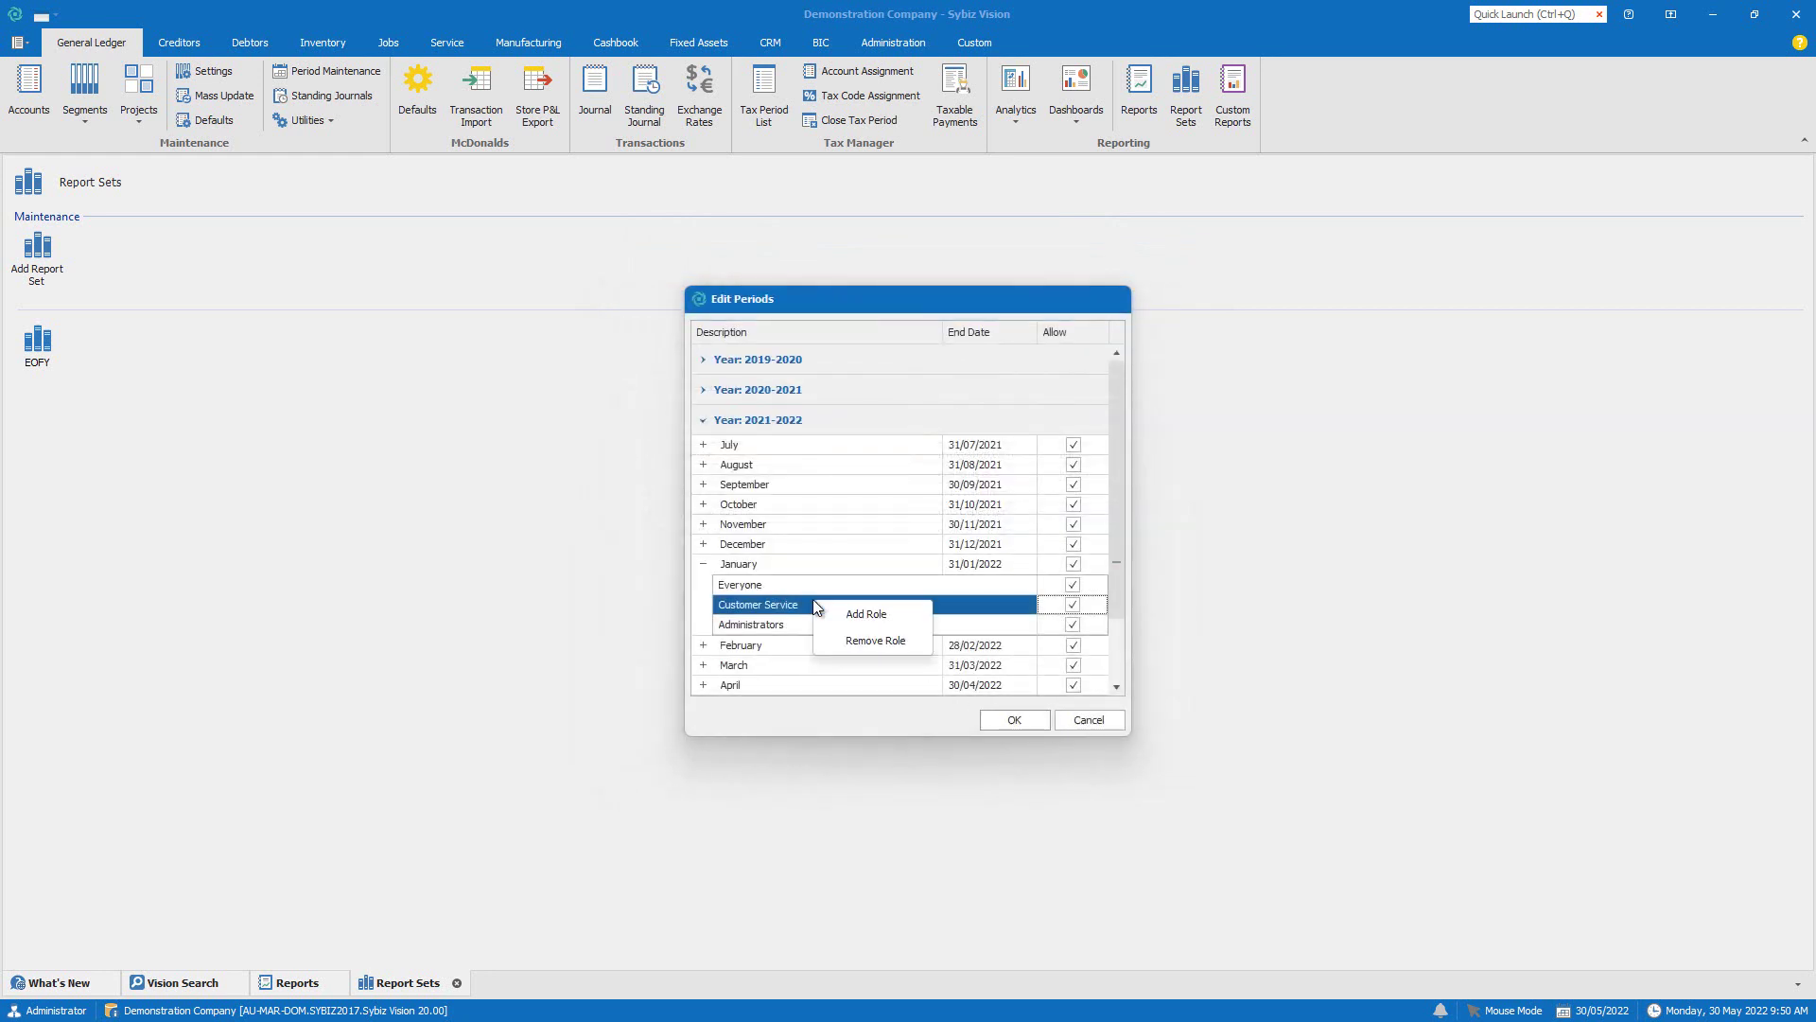
left_click(851, 639)
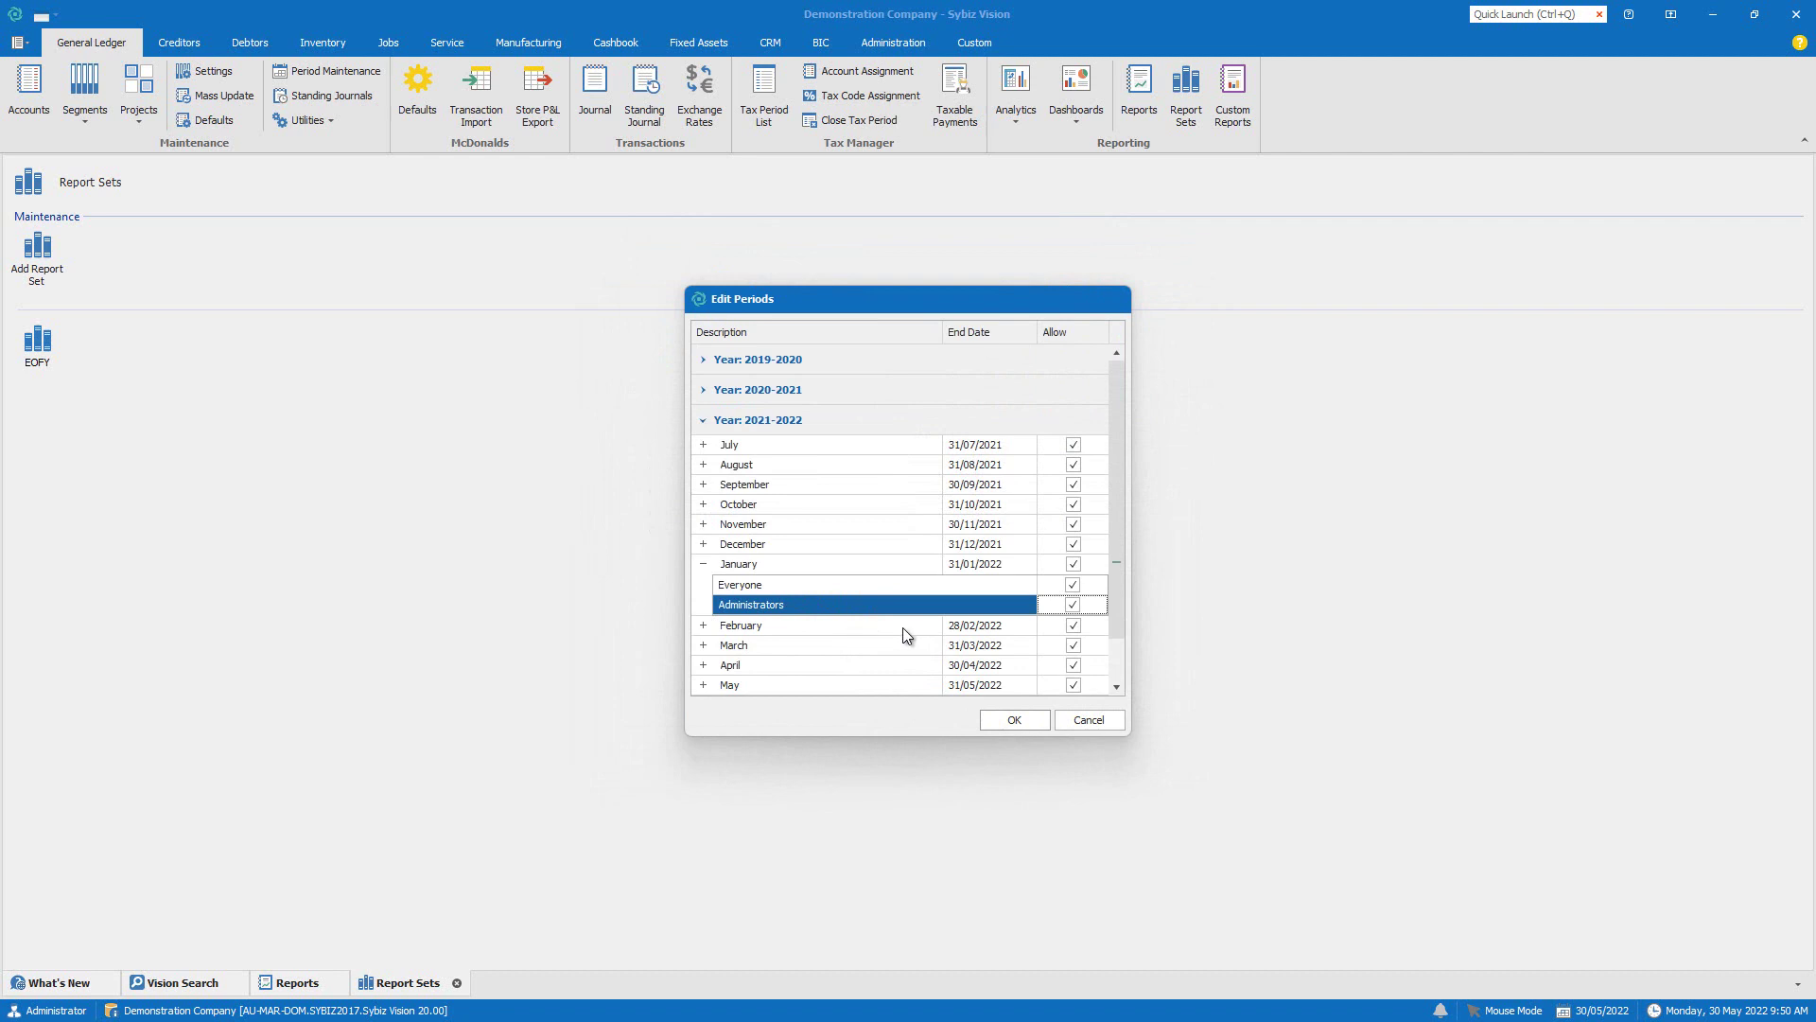
left_click(1007, 719)
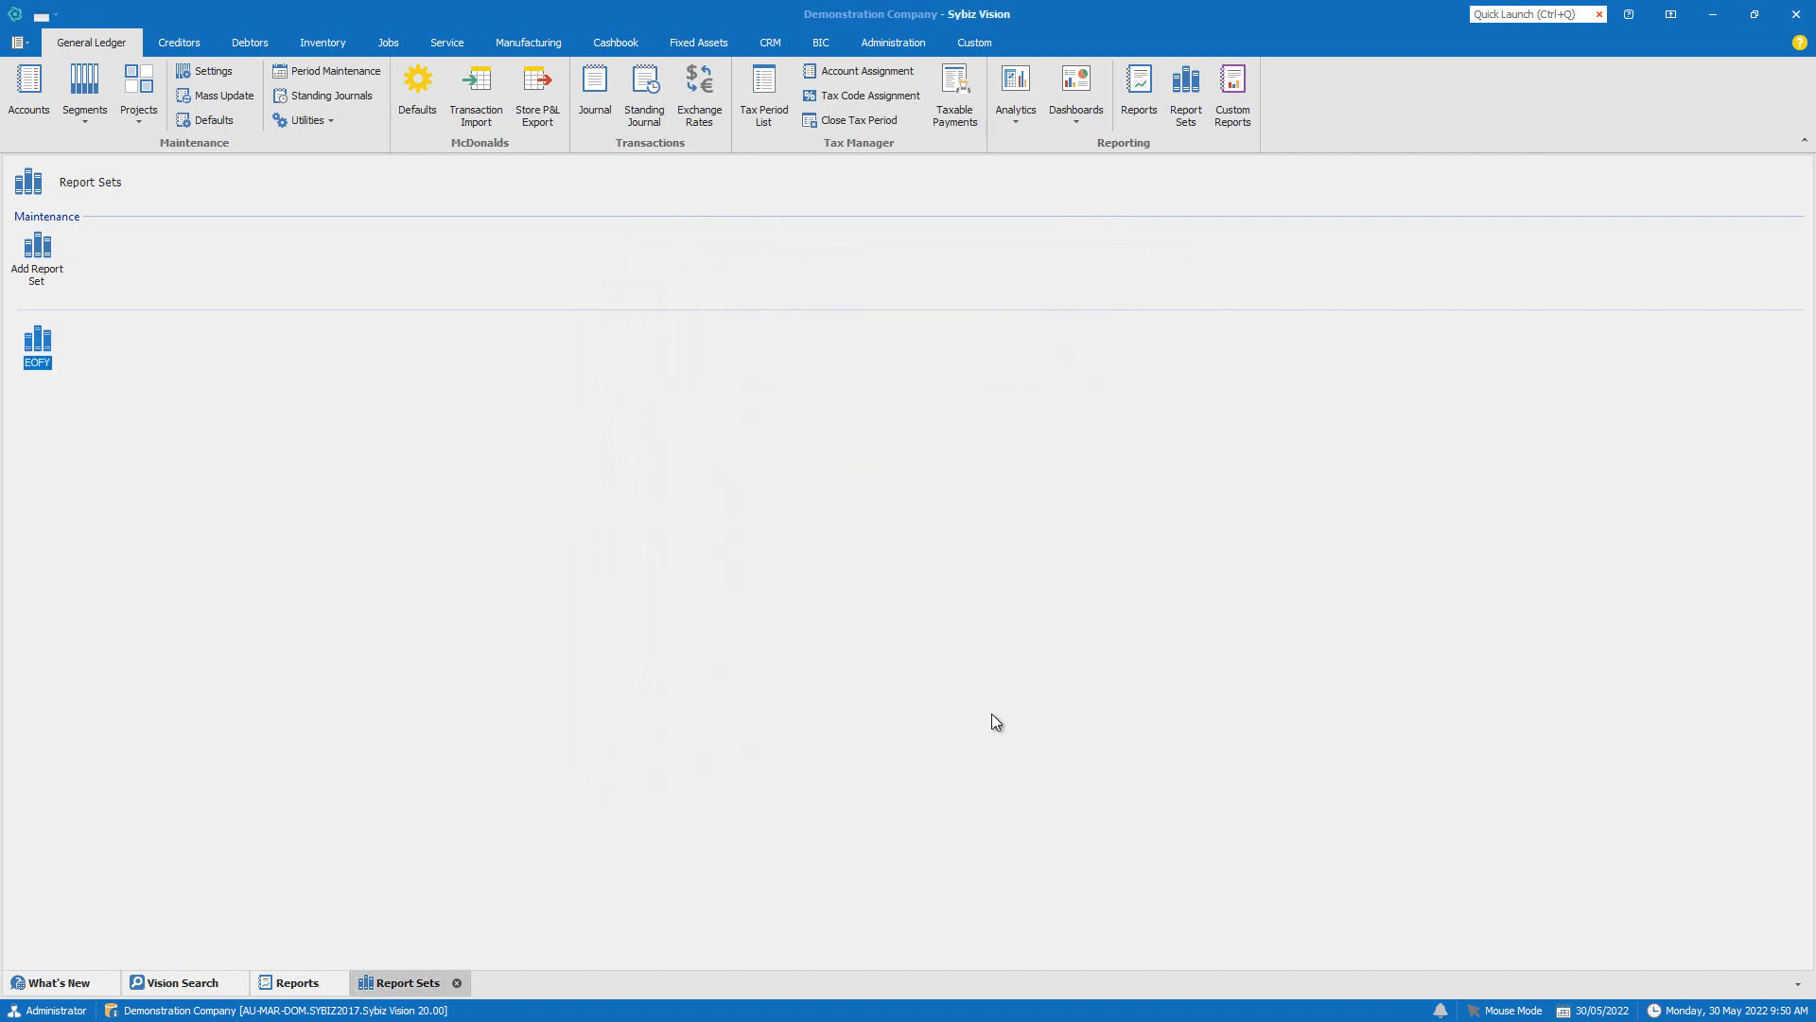
Create a new 12-period 2022-2023 financial year from the ledger utilities
left_click(324, 121)
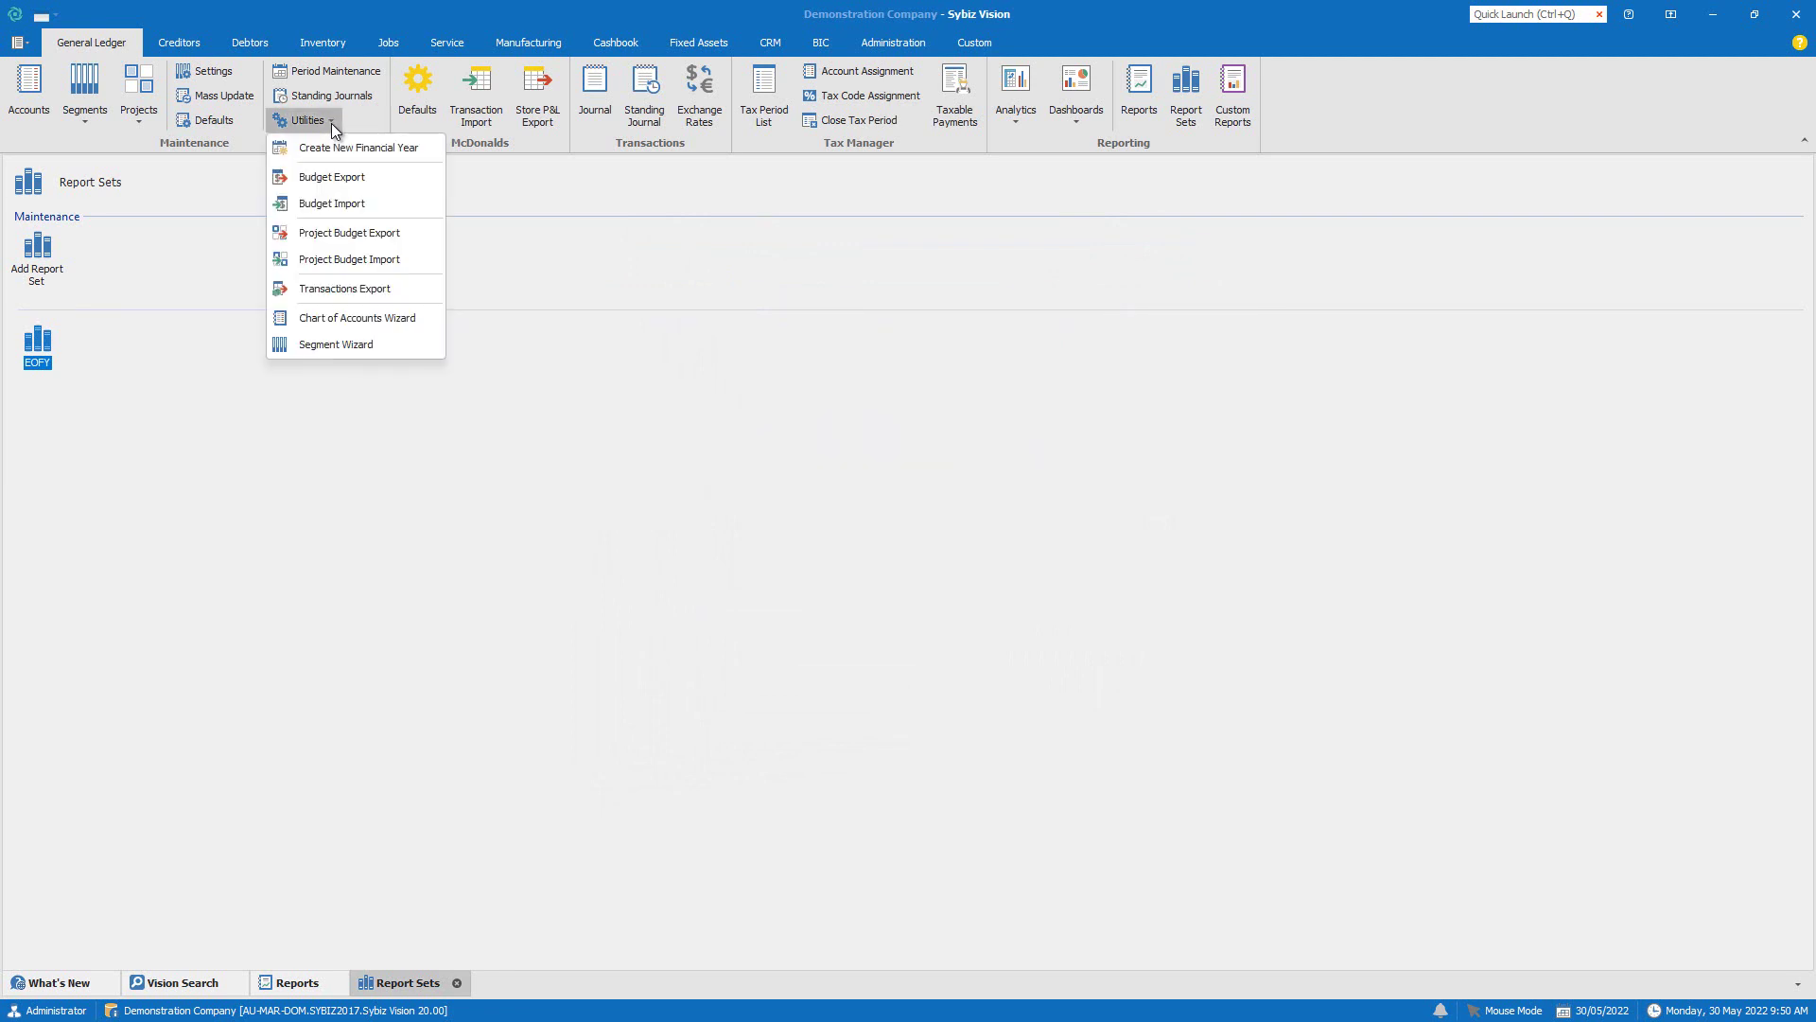
left_click(378, 151)
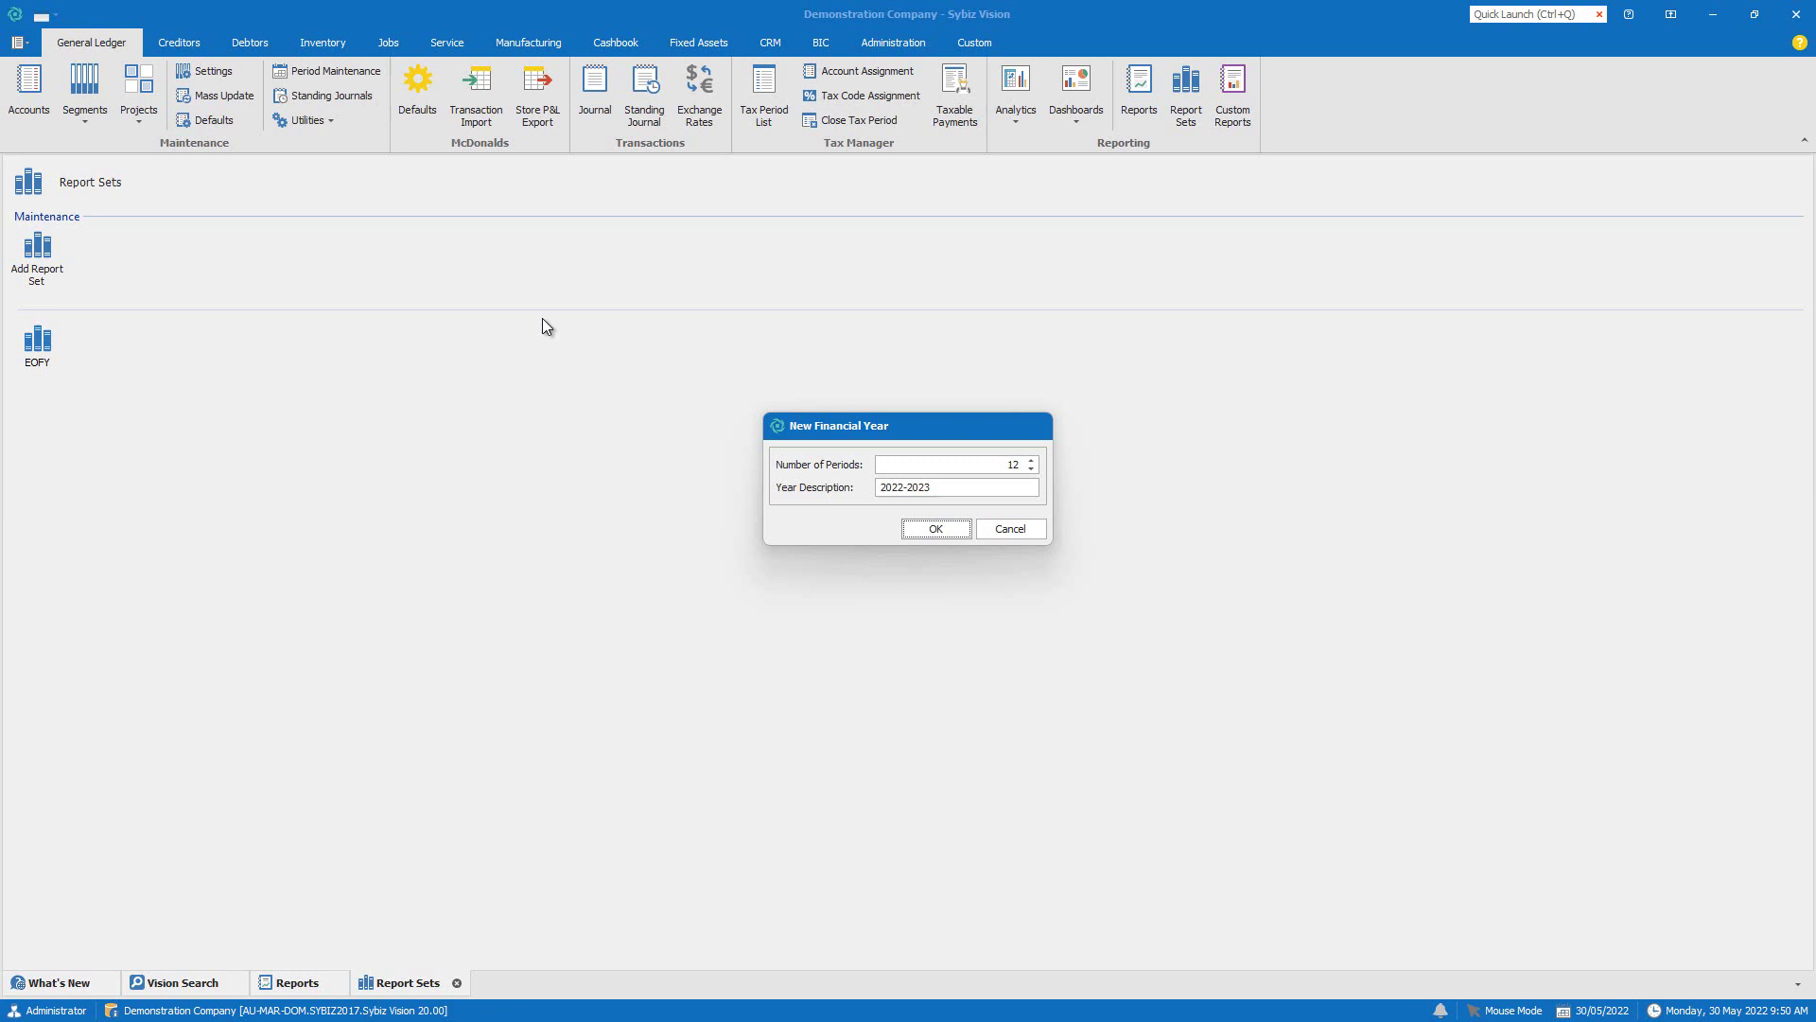
left_click(937, 528)
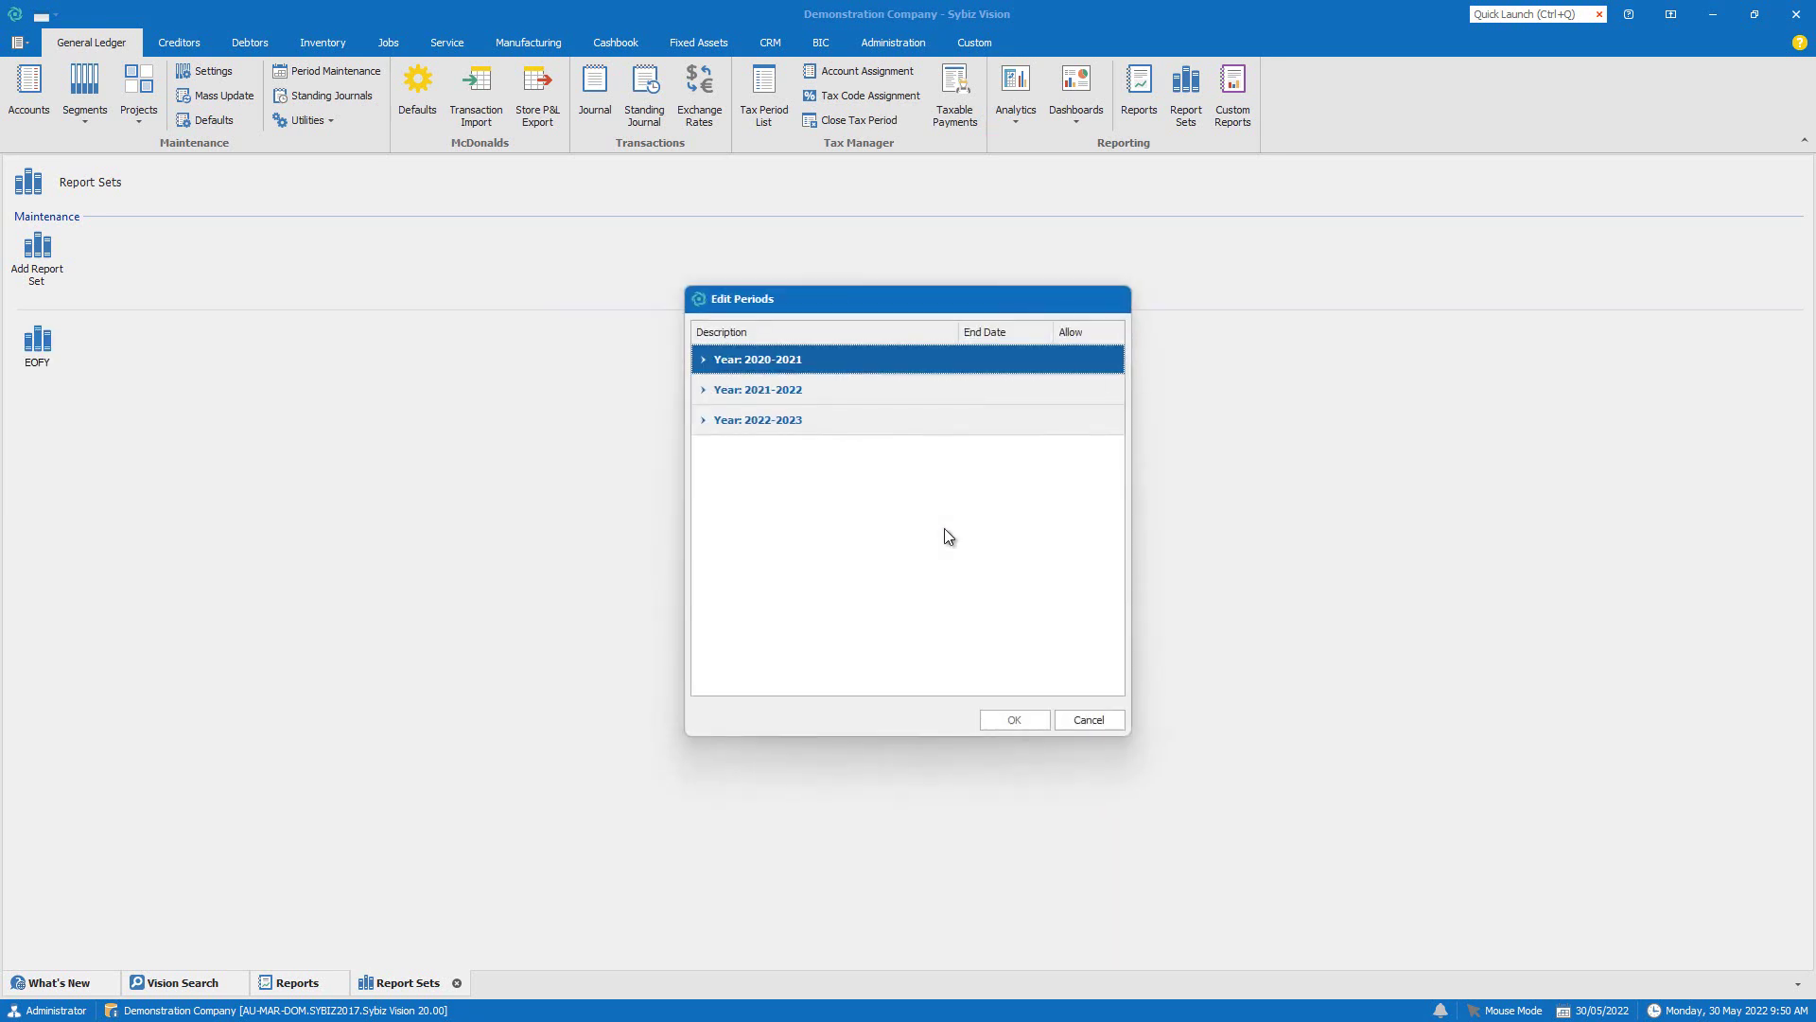
Allow access to the July 2022 period and save the 2022-2023 period settings
left_click(705, 417)
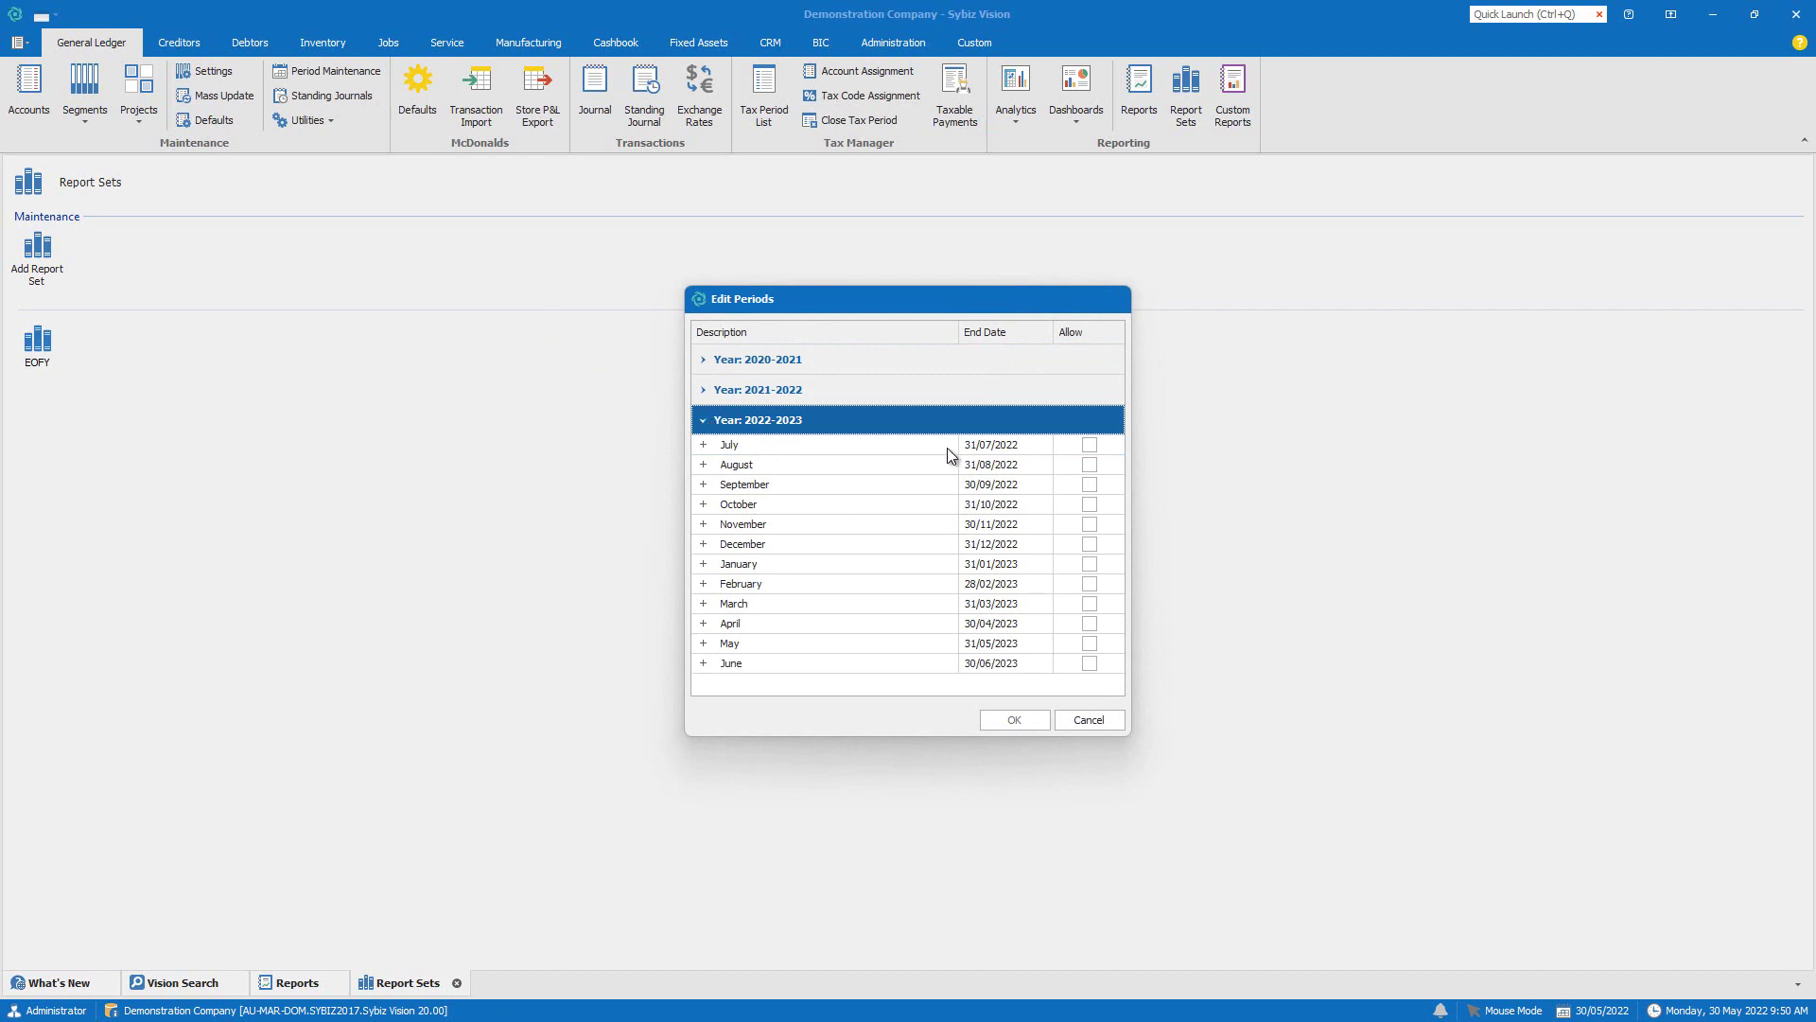
left_click(1089, 445)
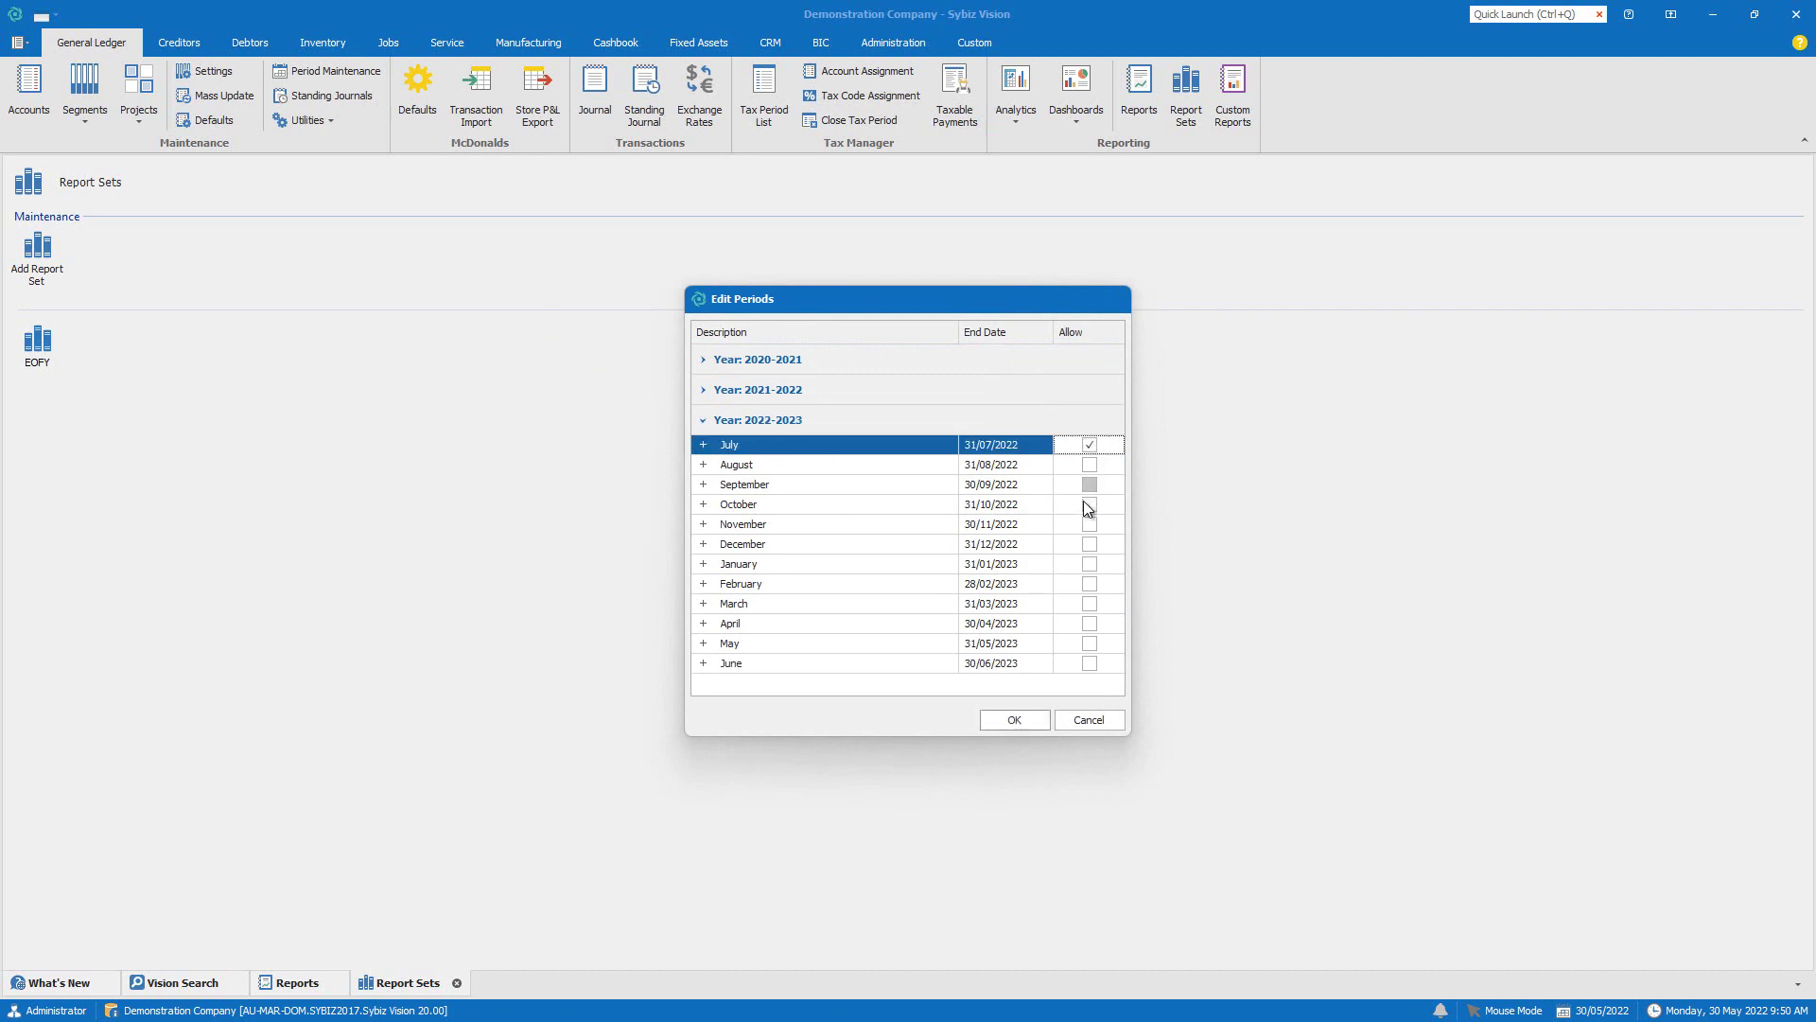
left_click(1024, 721)
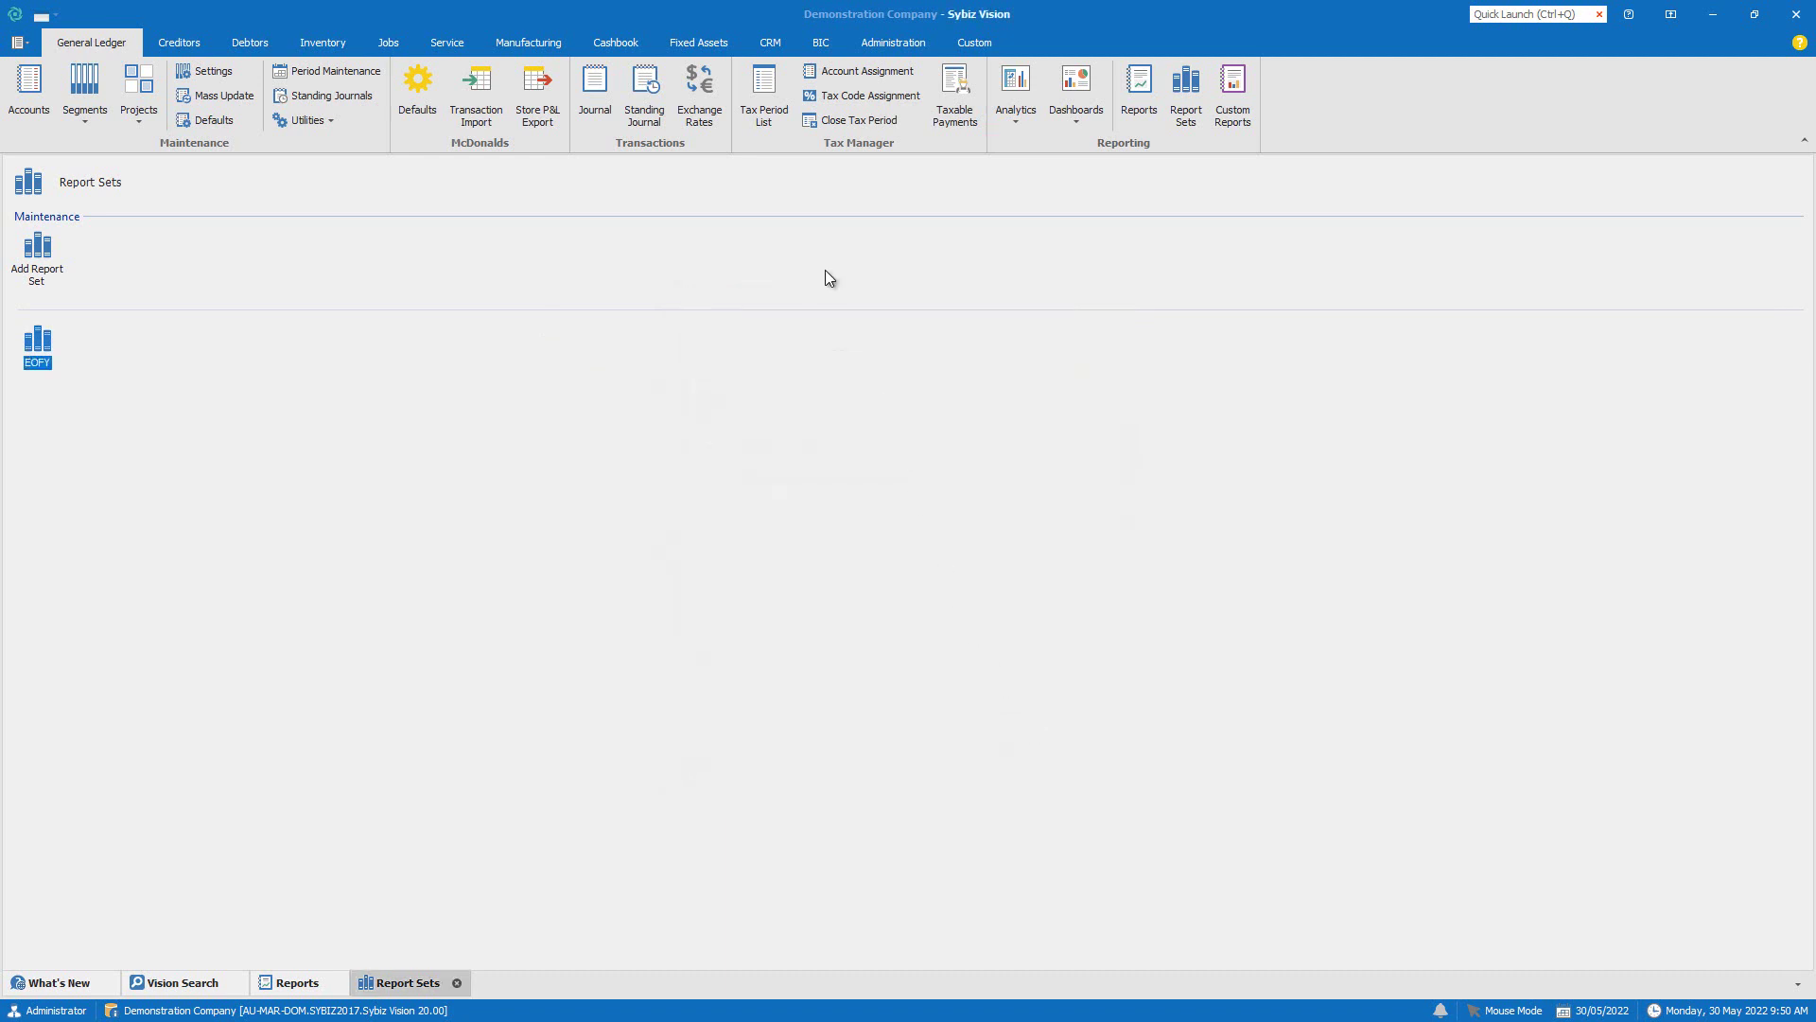
Show the Tax Period List with the 2018-2019 tax year's twelve monthly periods expanded
left_click(765, 128)
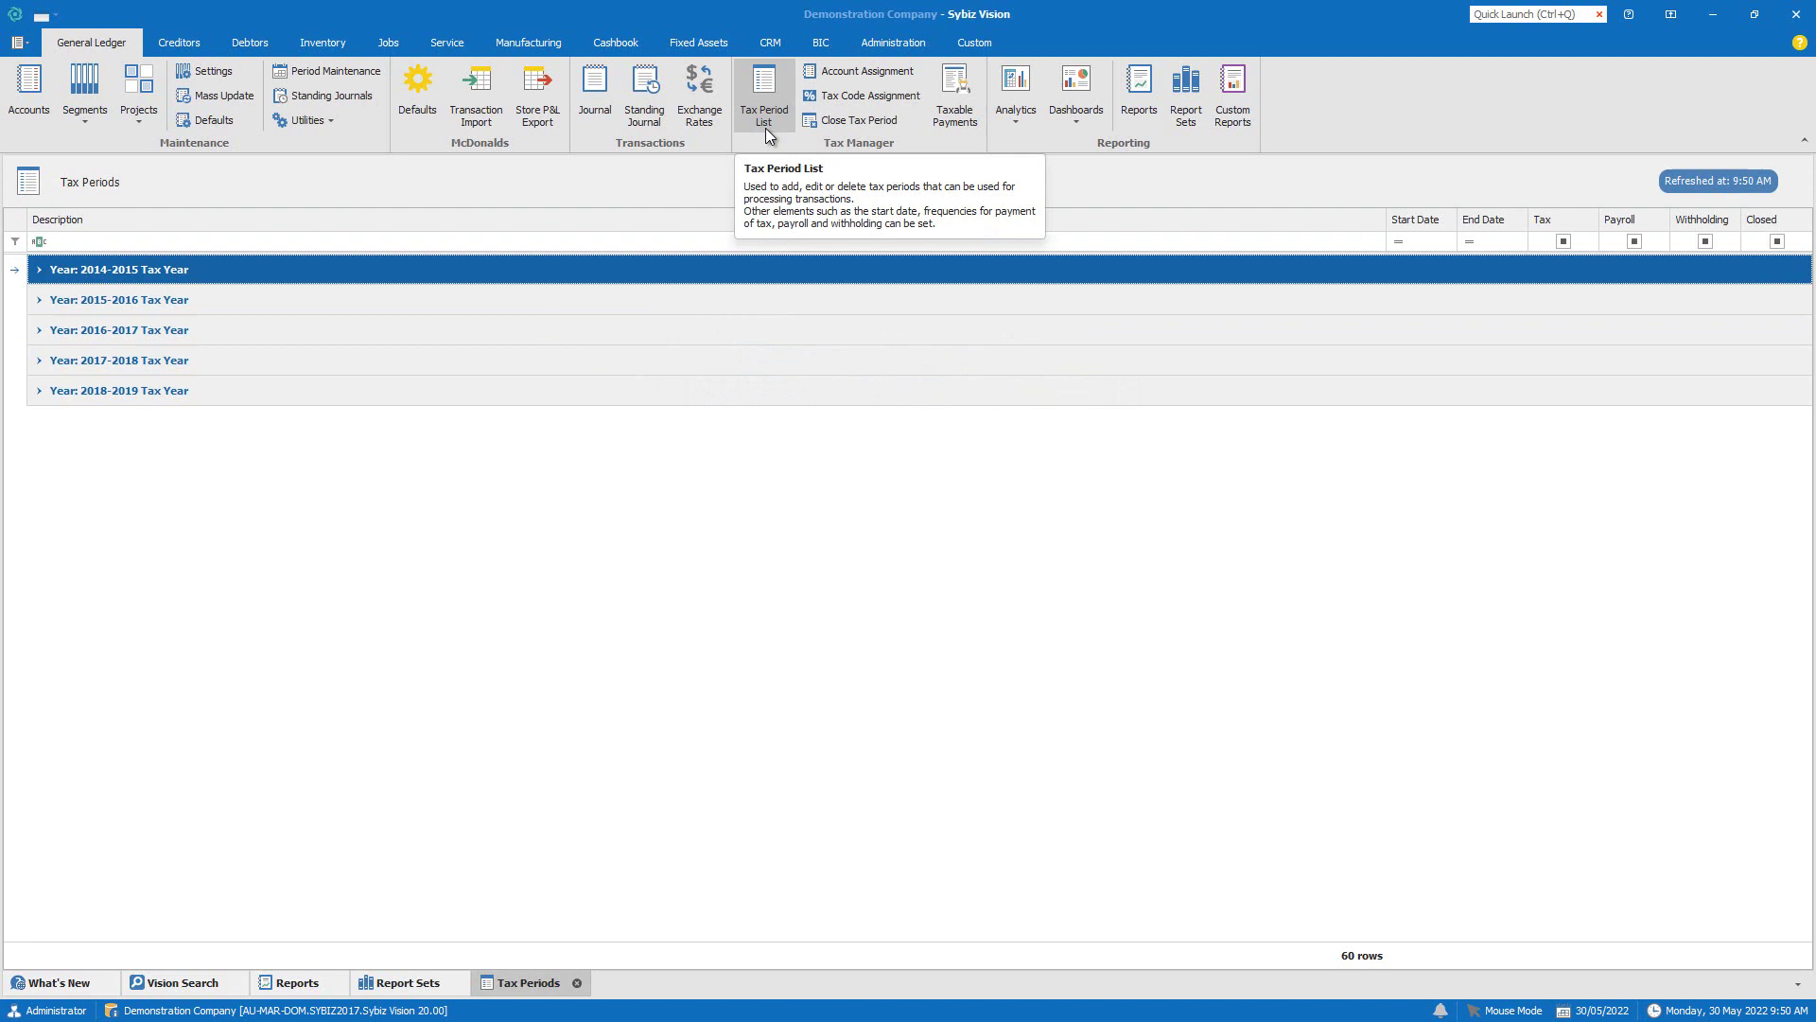
left_click(36, 391)
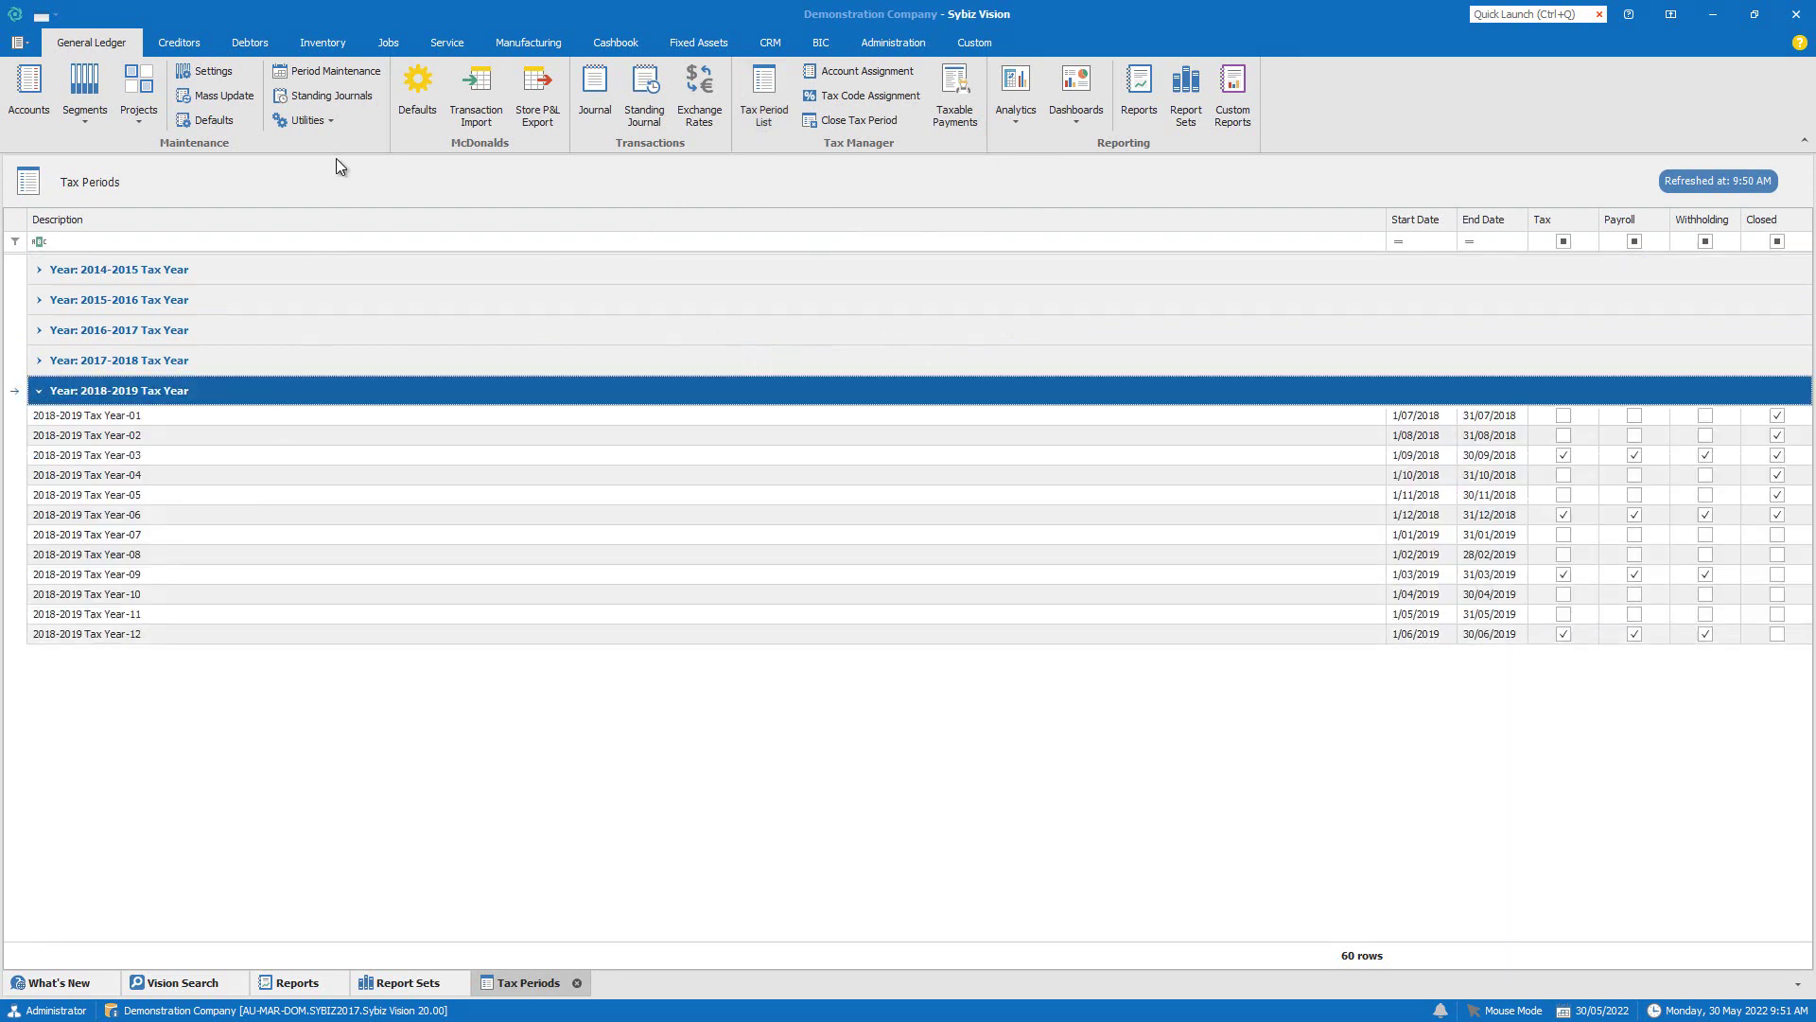
left_click(329, 123)
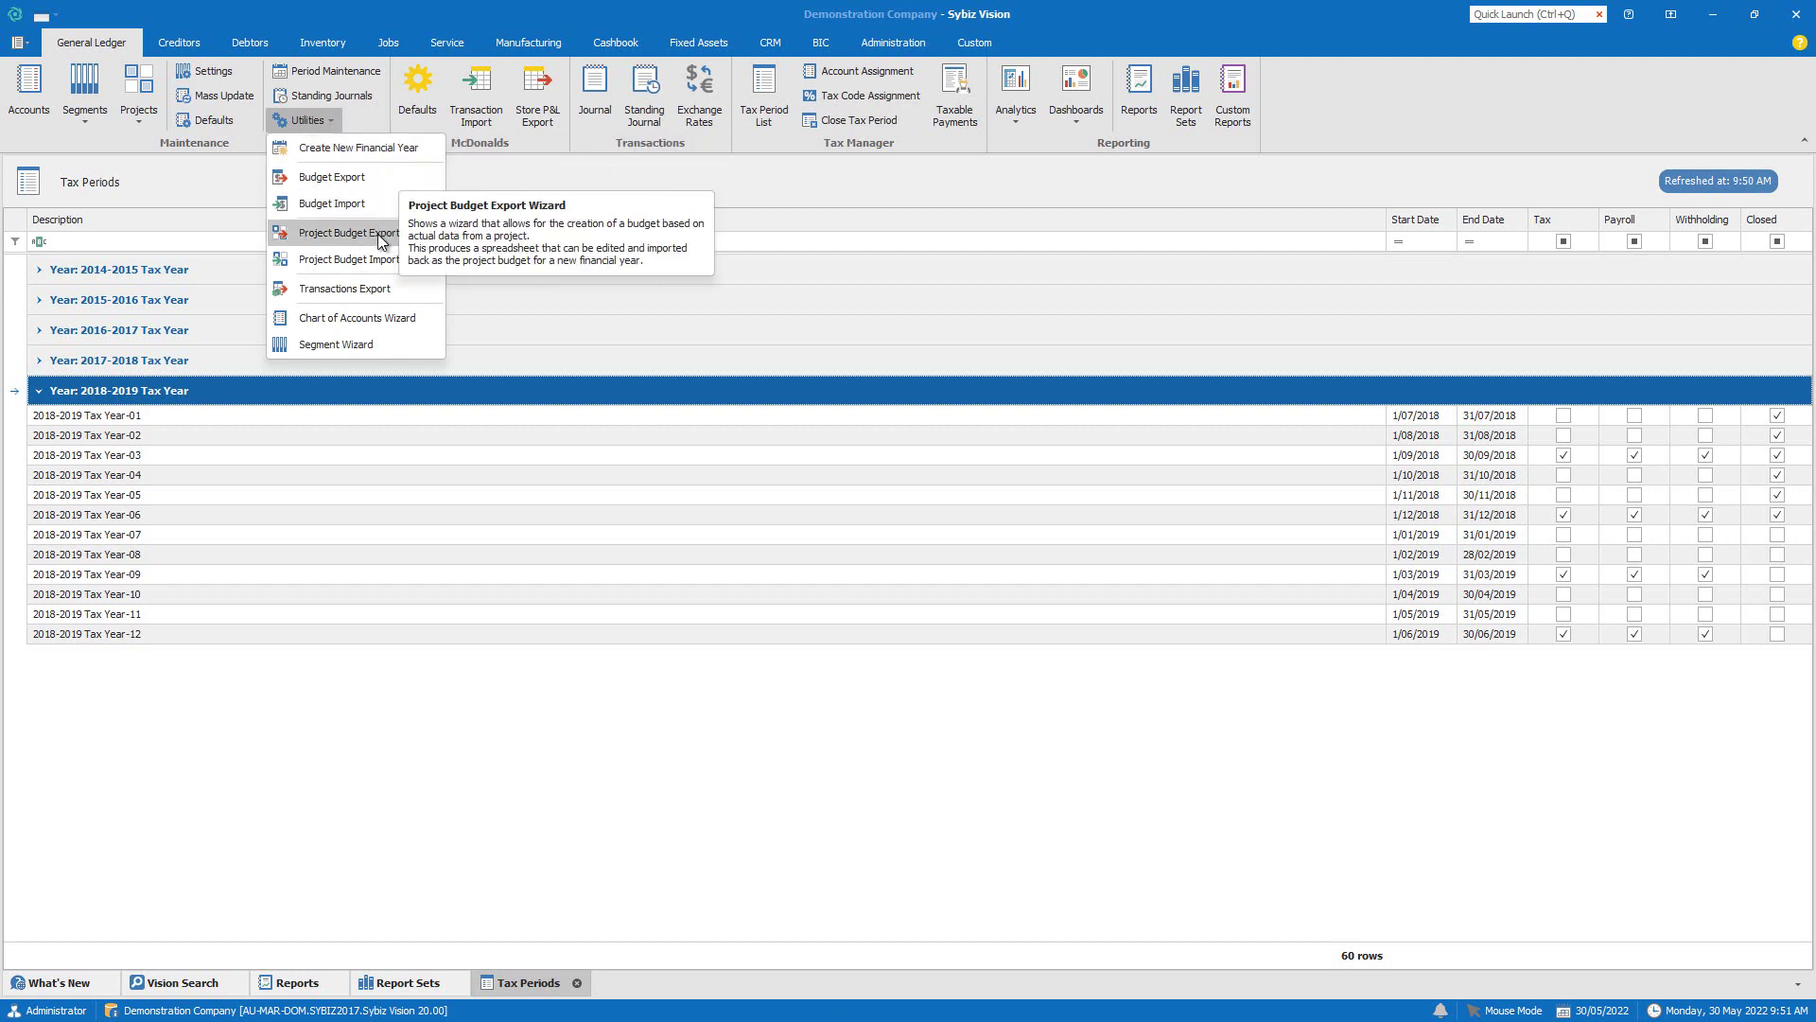
Start a budget export named 'Budget 2022-23'
left_click(393, 179)
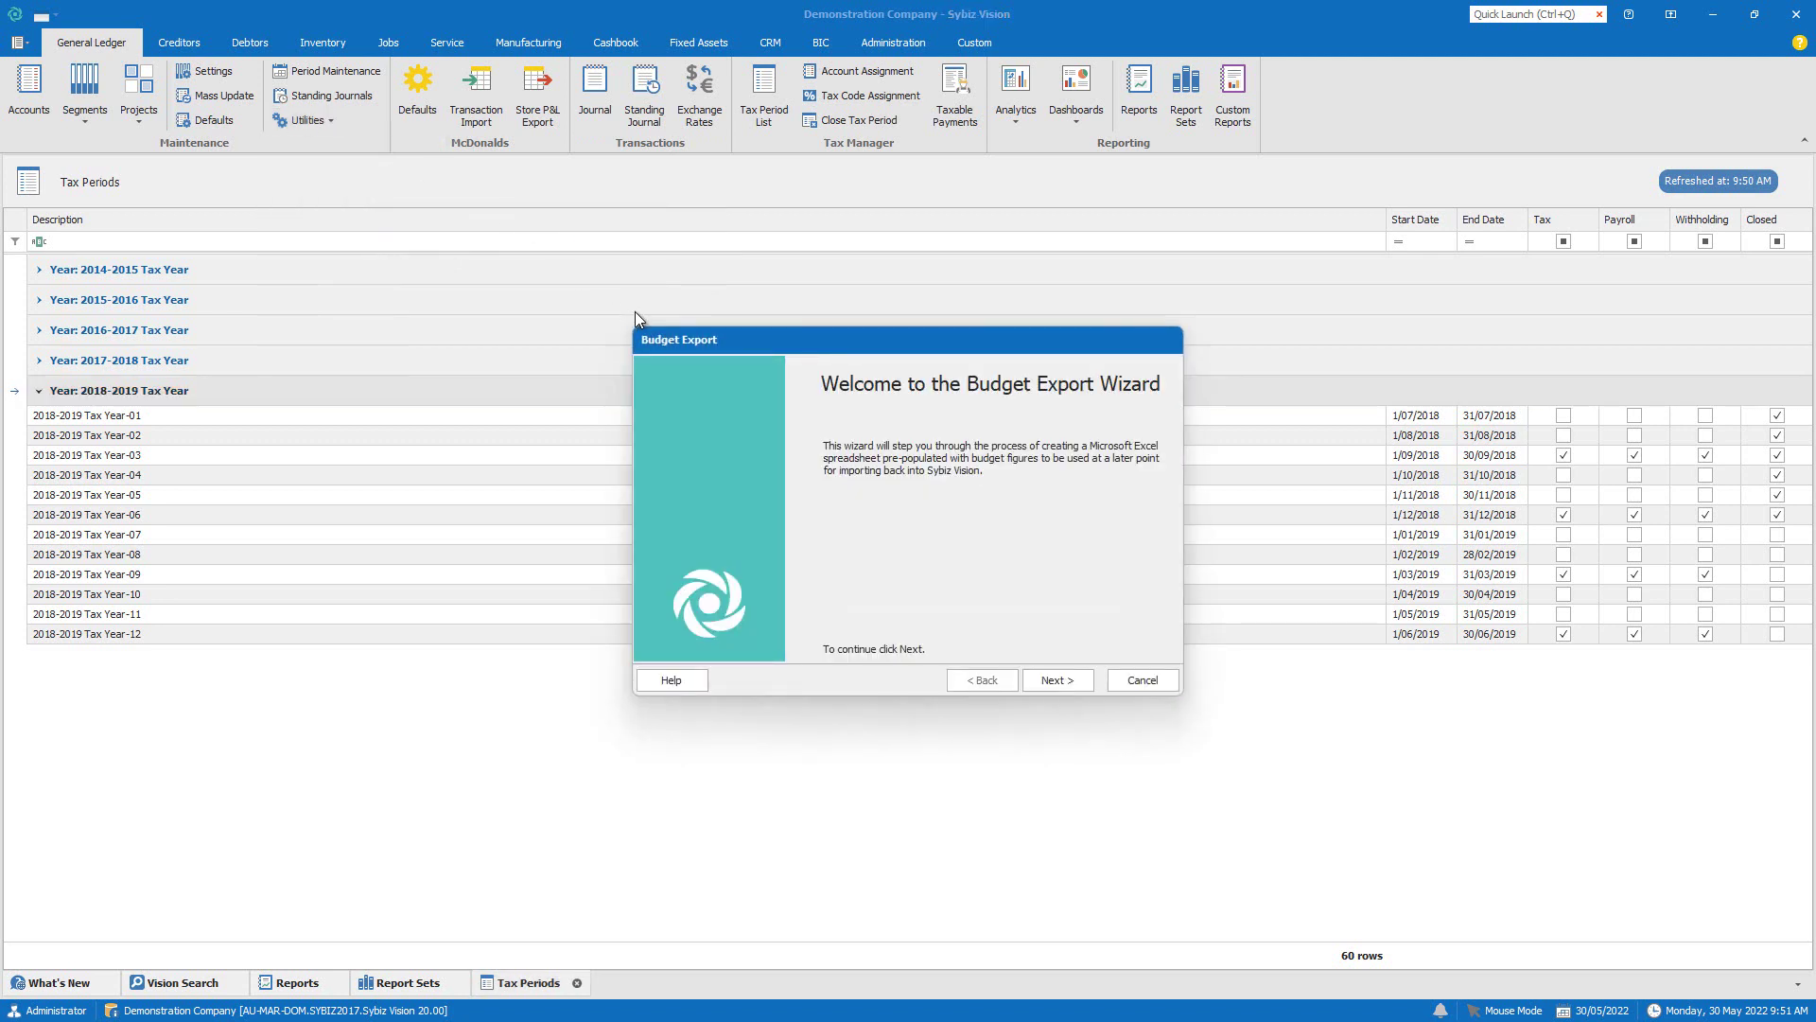
left_click(1069, 683)
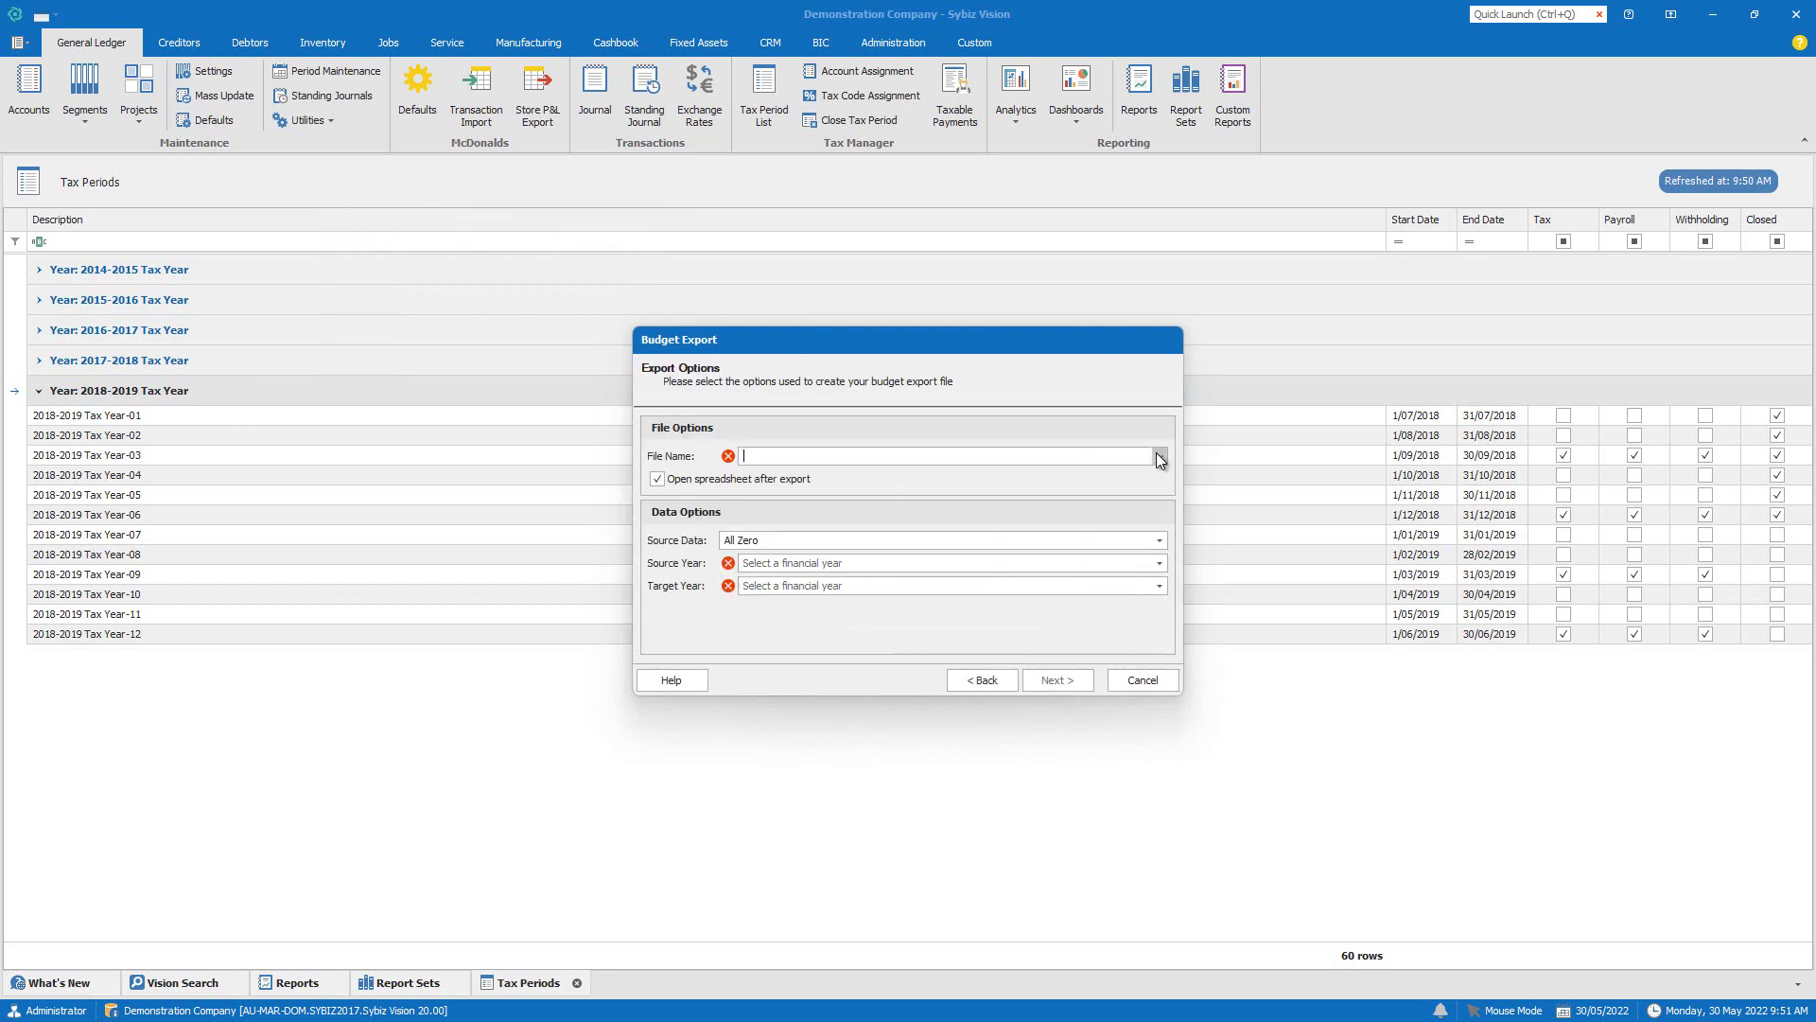
type("Budget 2022-")
type("23")
Export budgets from source year 2021-2022 to target year 2022-2023 with all accounts included
left_click(1159, 567)
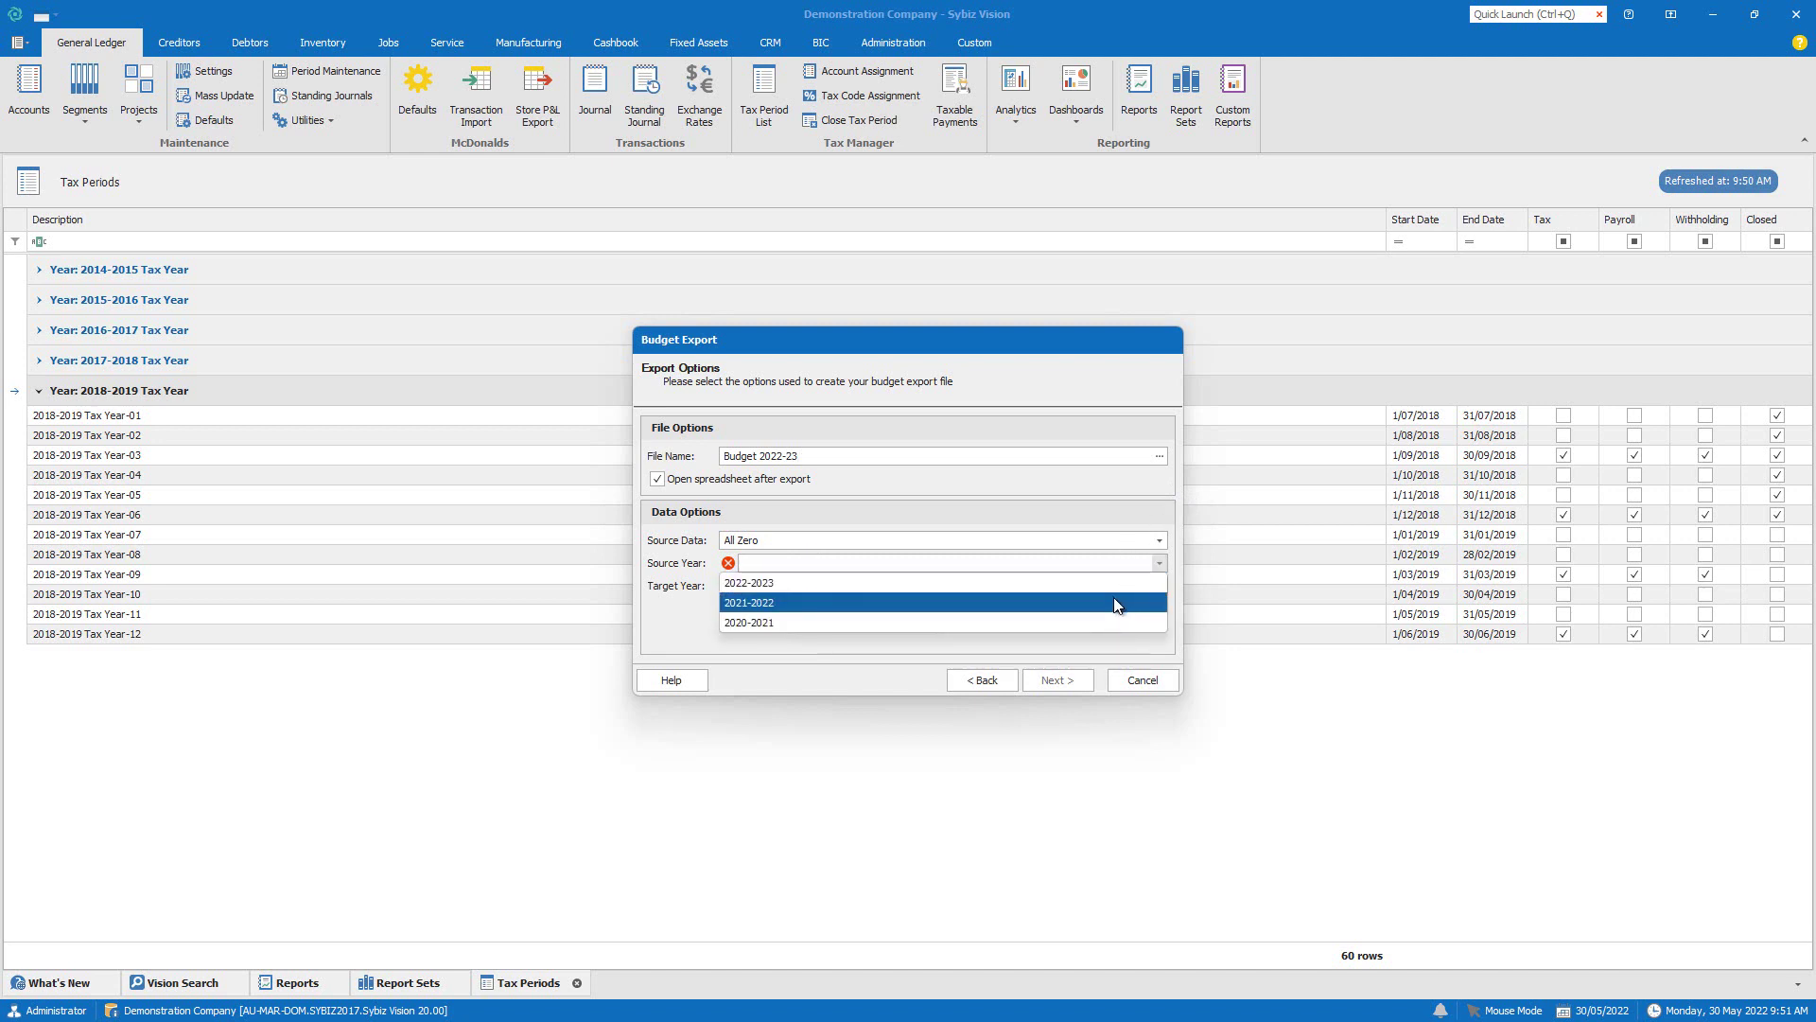
left_click(1116, 603)
left_click(1159, 586)
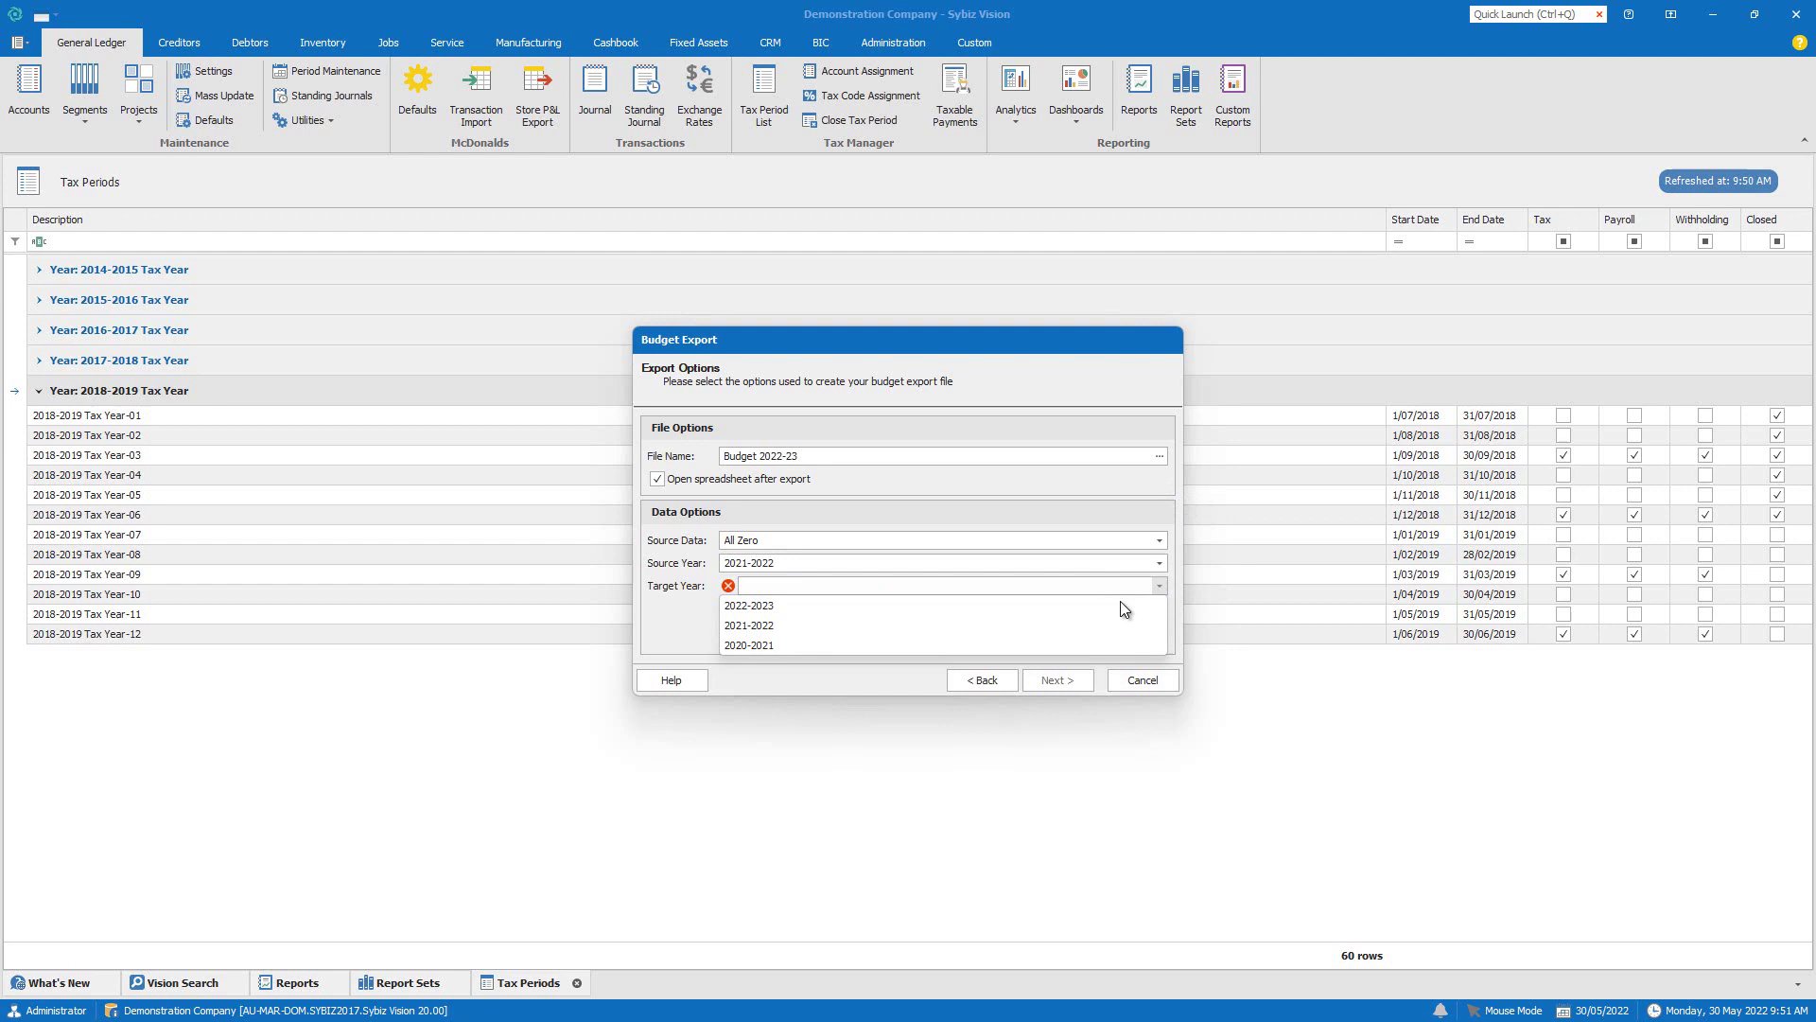
left_click(1120, 601)
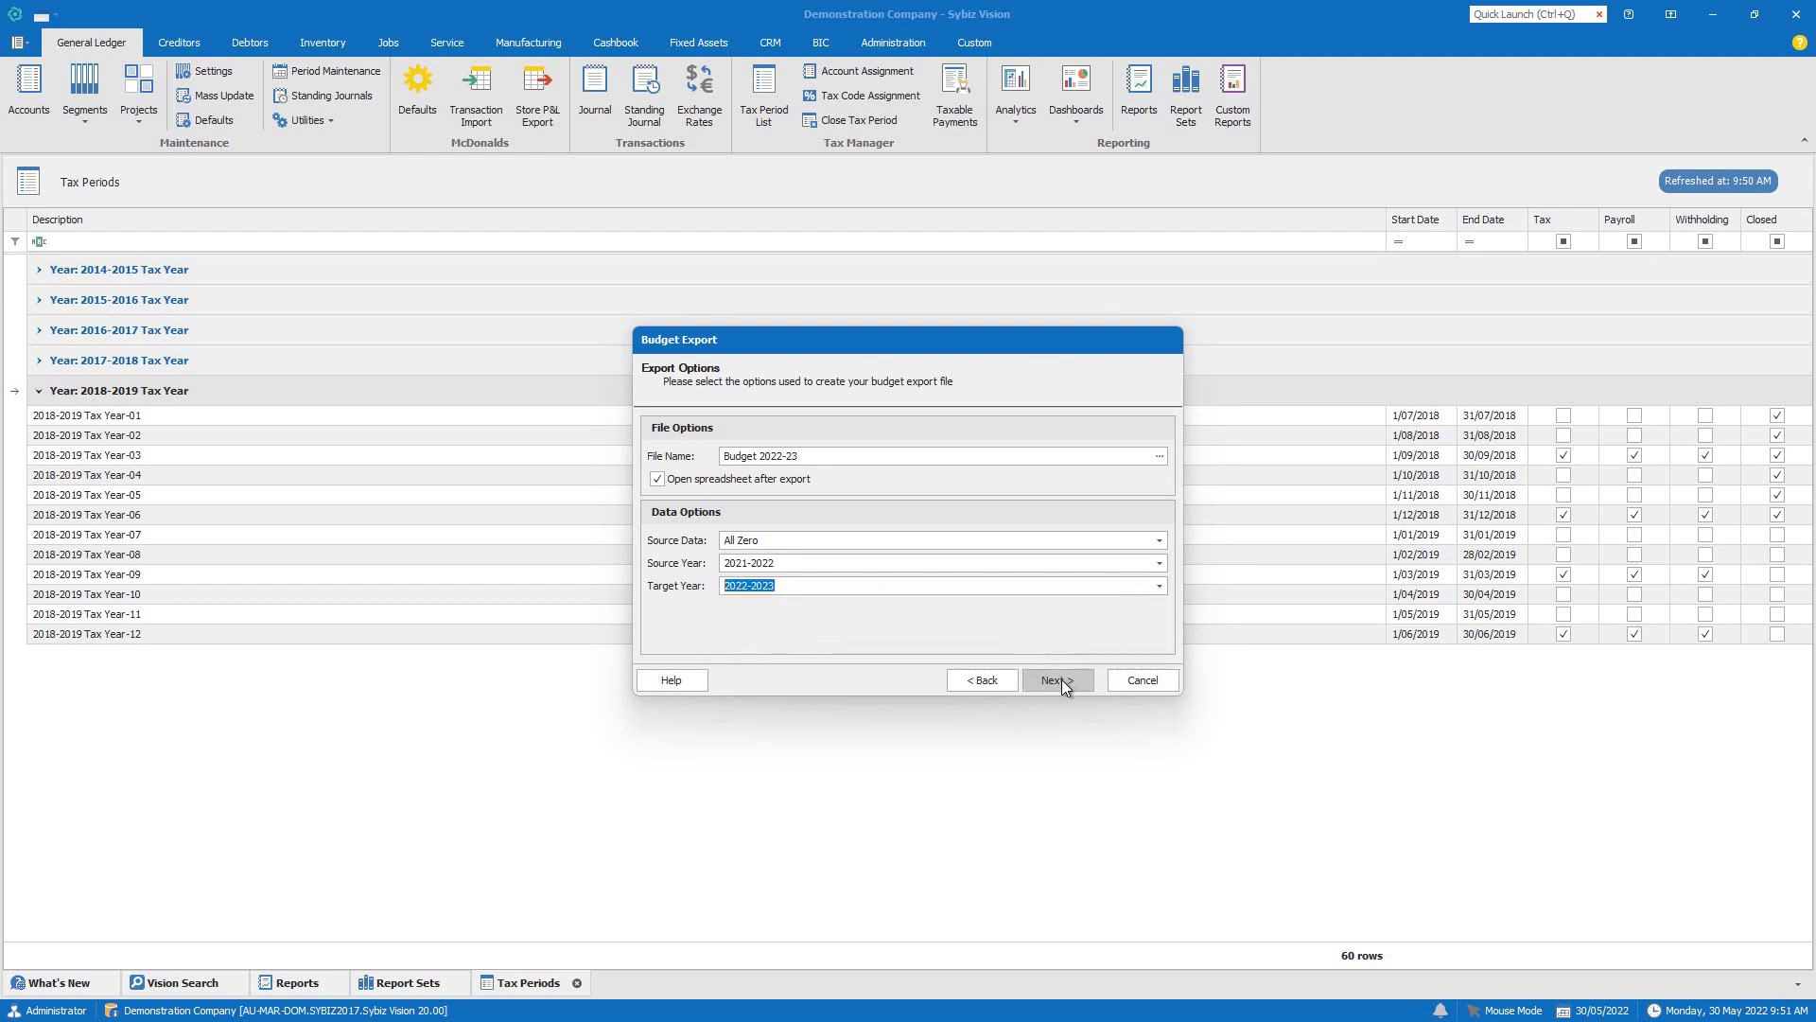
left_click(1061, 679)
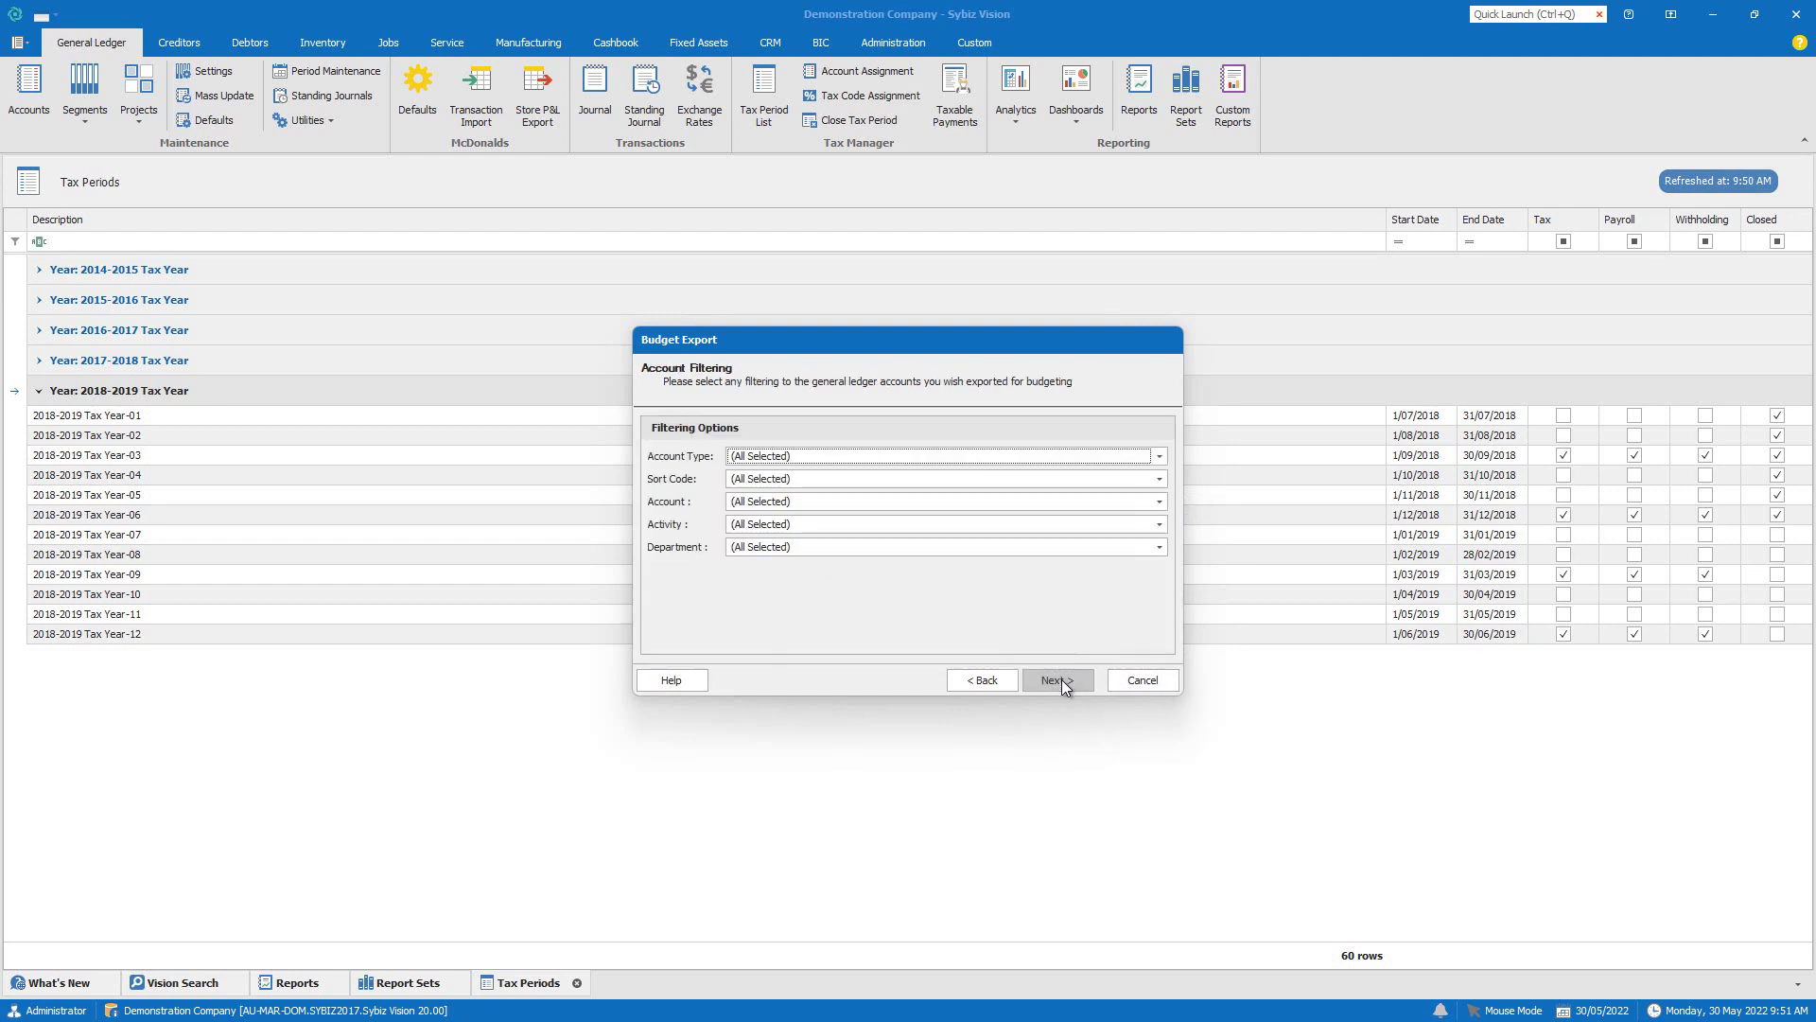
left_click(1062, 679)
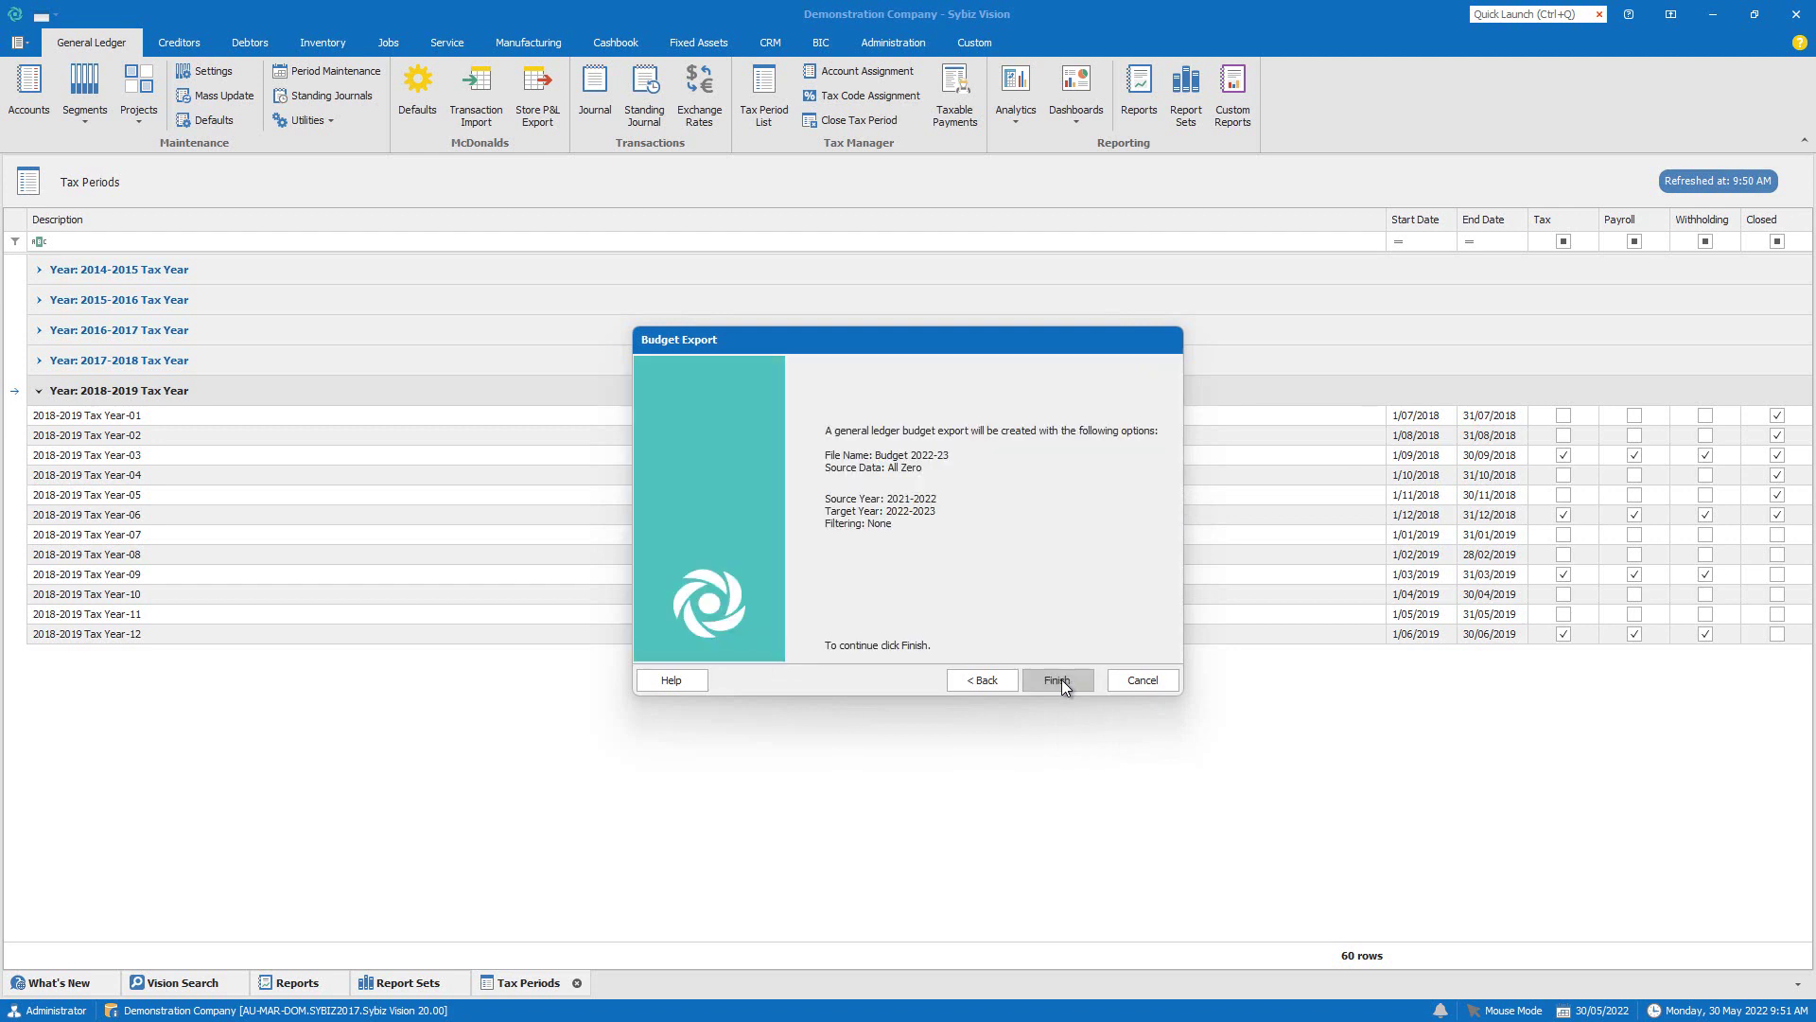
left_click(1059, 680)
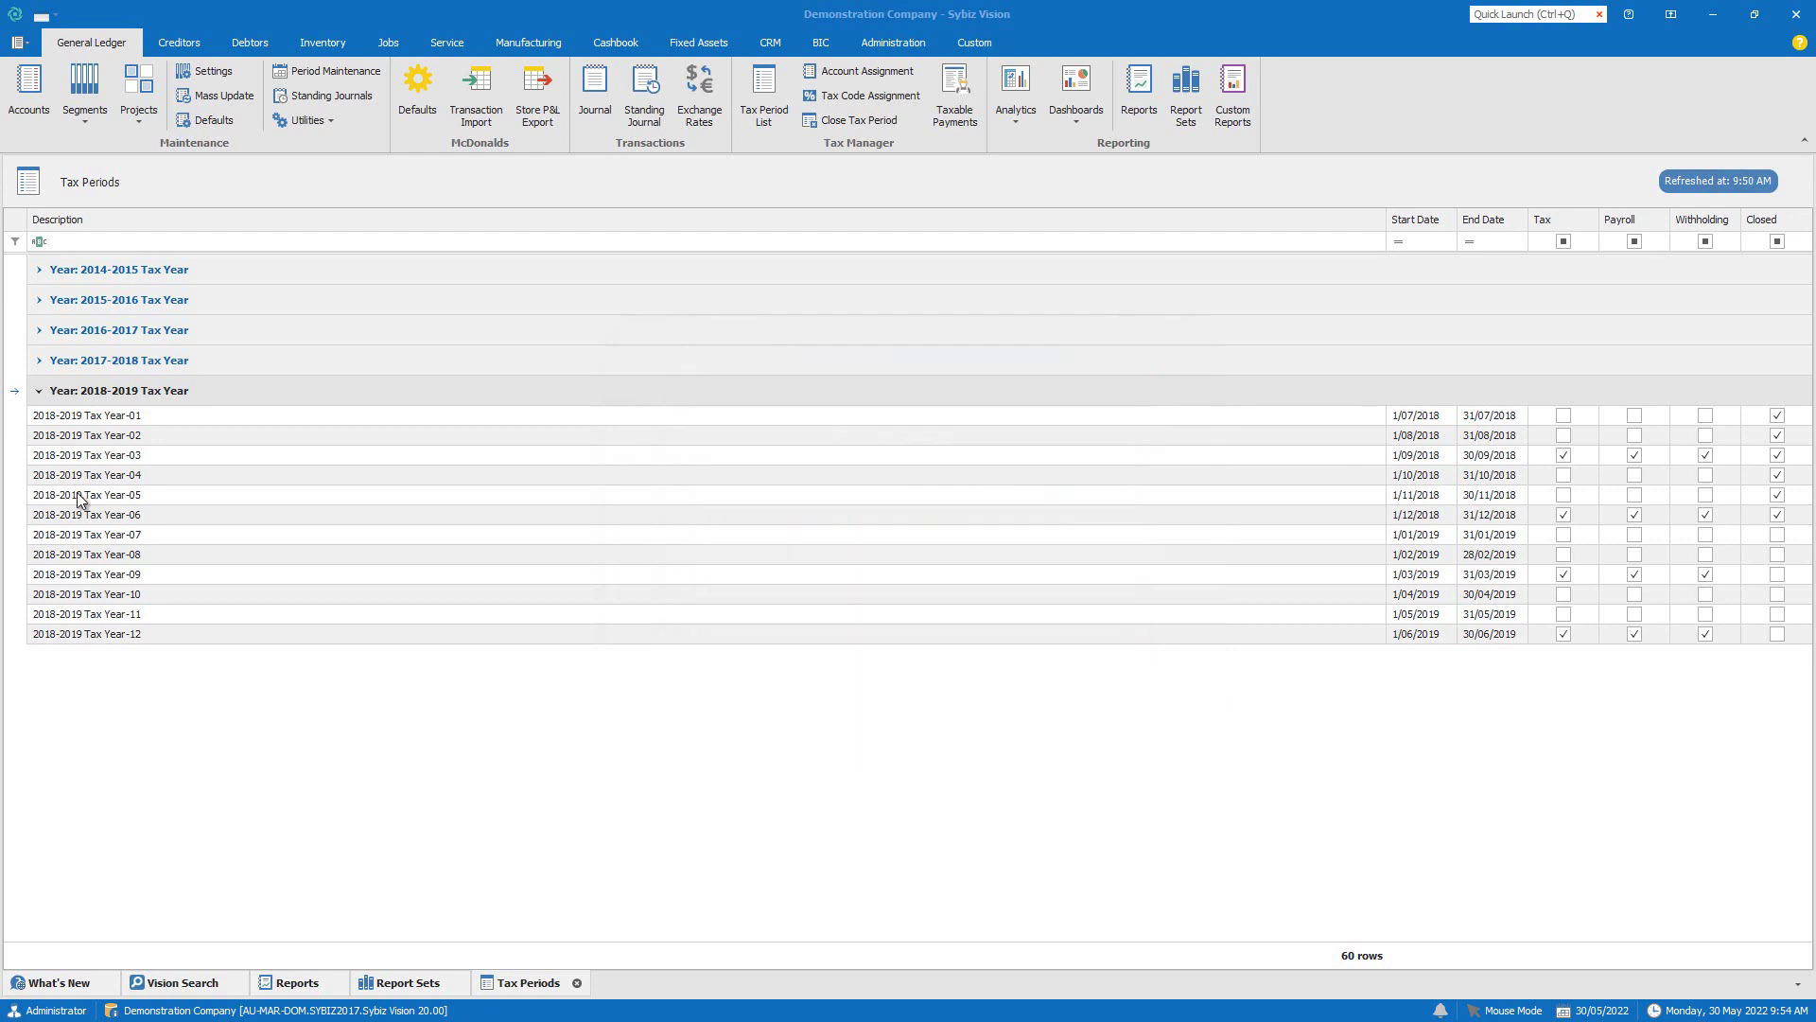
Set up a budget import of '2022-2023 Budget - Marketing.xlsx' for budget year 2022-2023
left_click(329, 119)
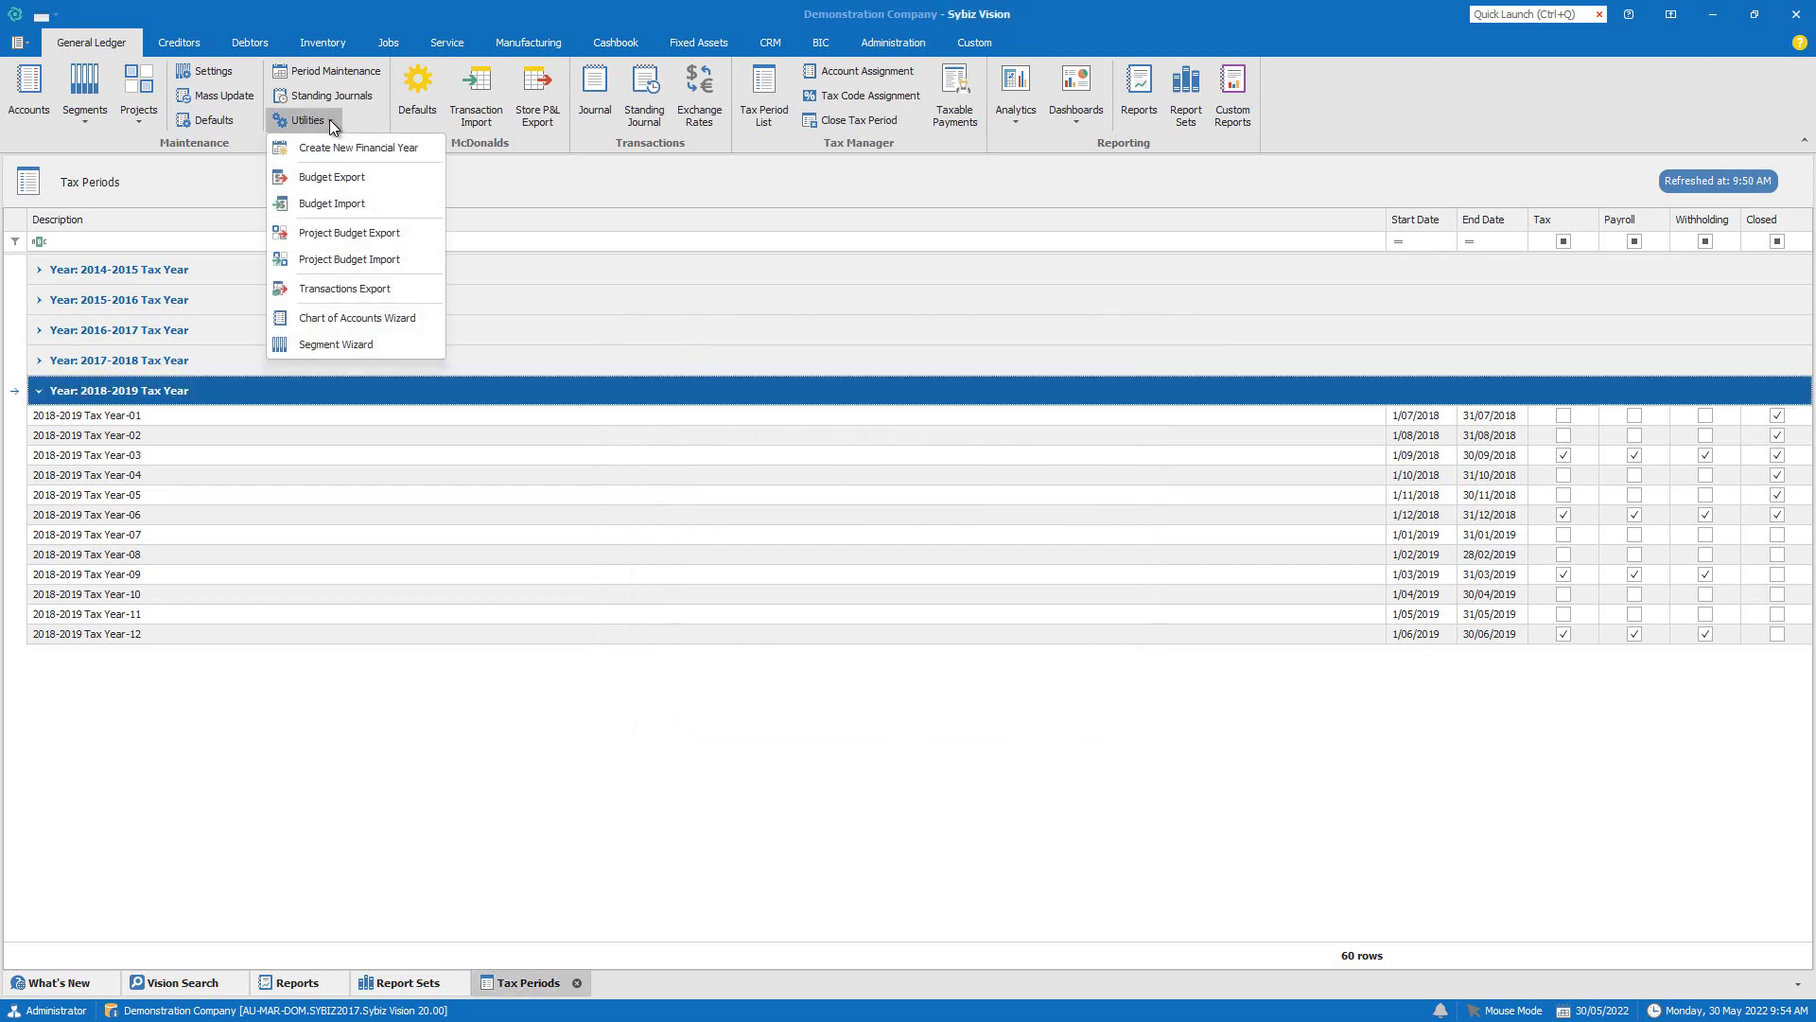
left_click(360, 202)
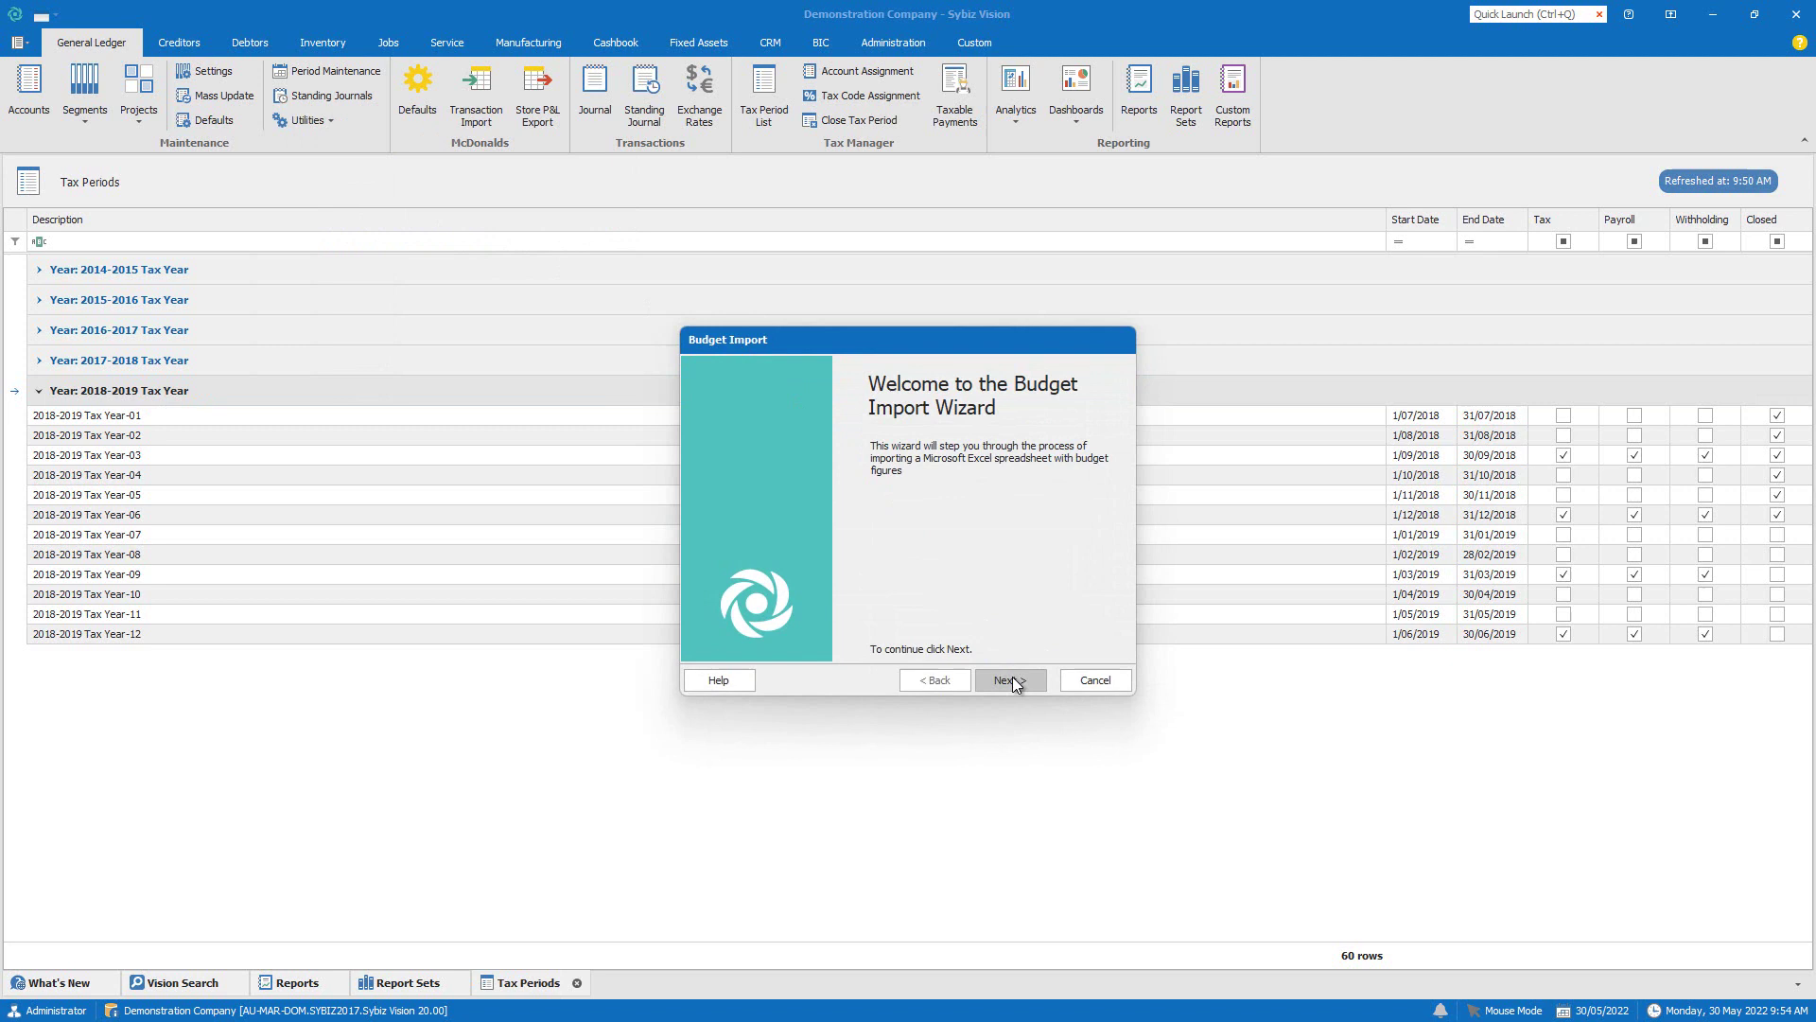
left_click(1008, 680)
key("ctrl+v")
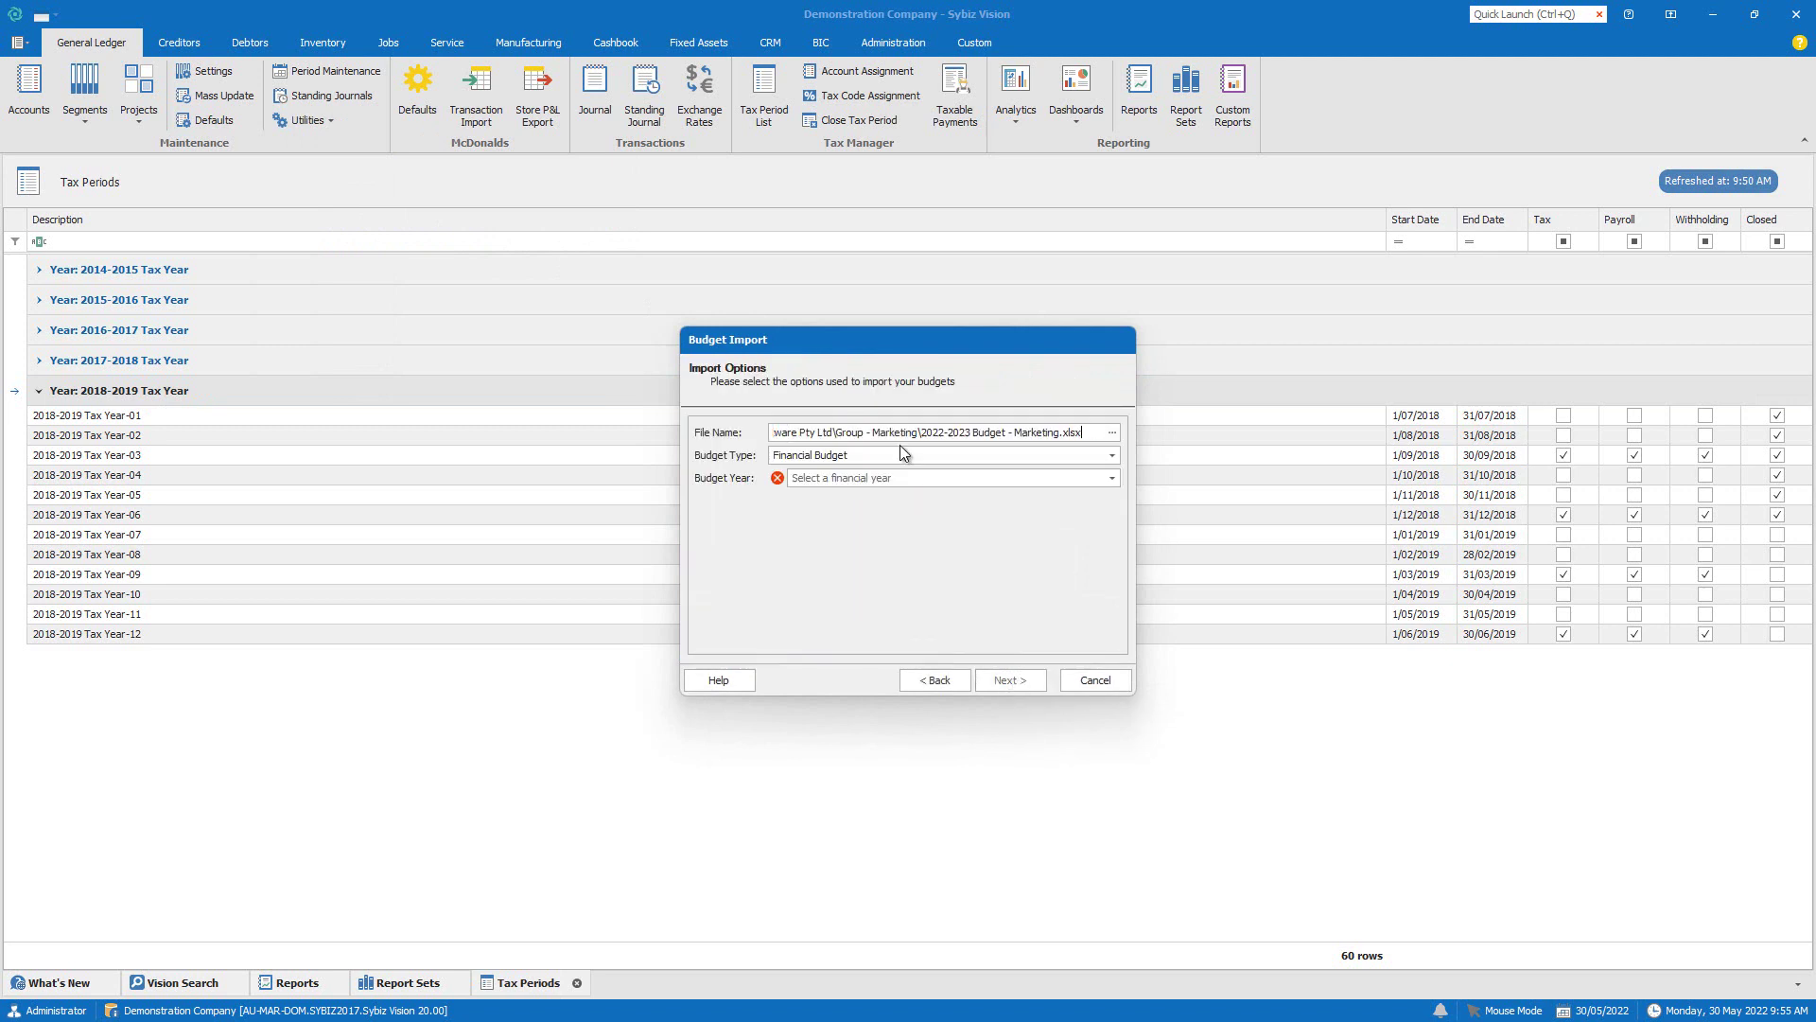
left_click(1112, 480)
left_click(1046, 494)
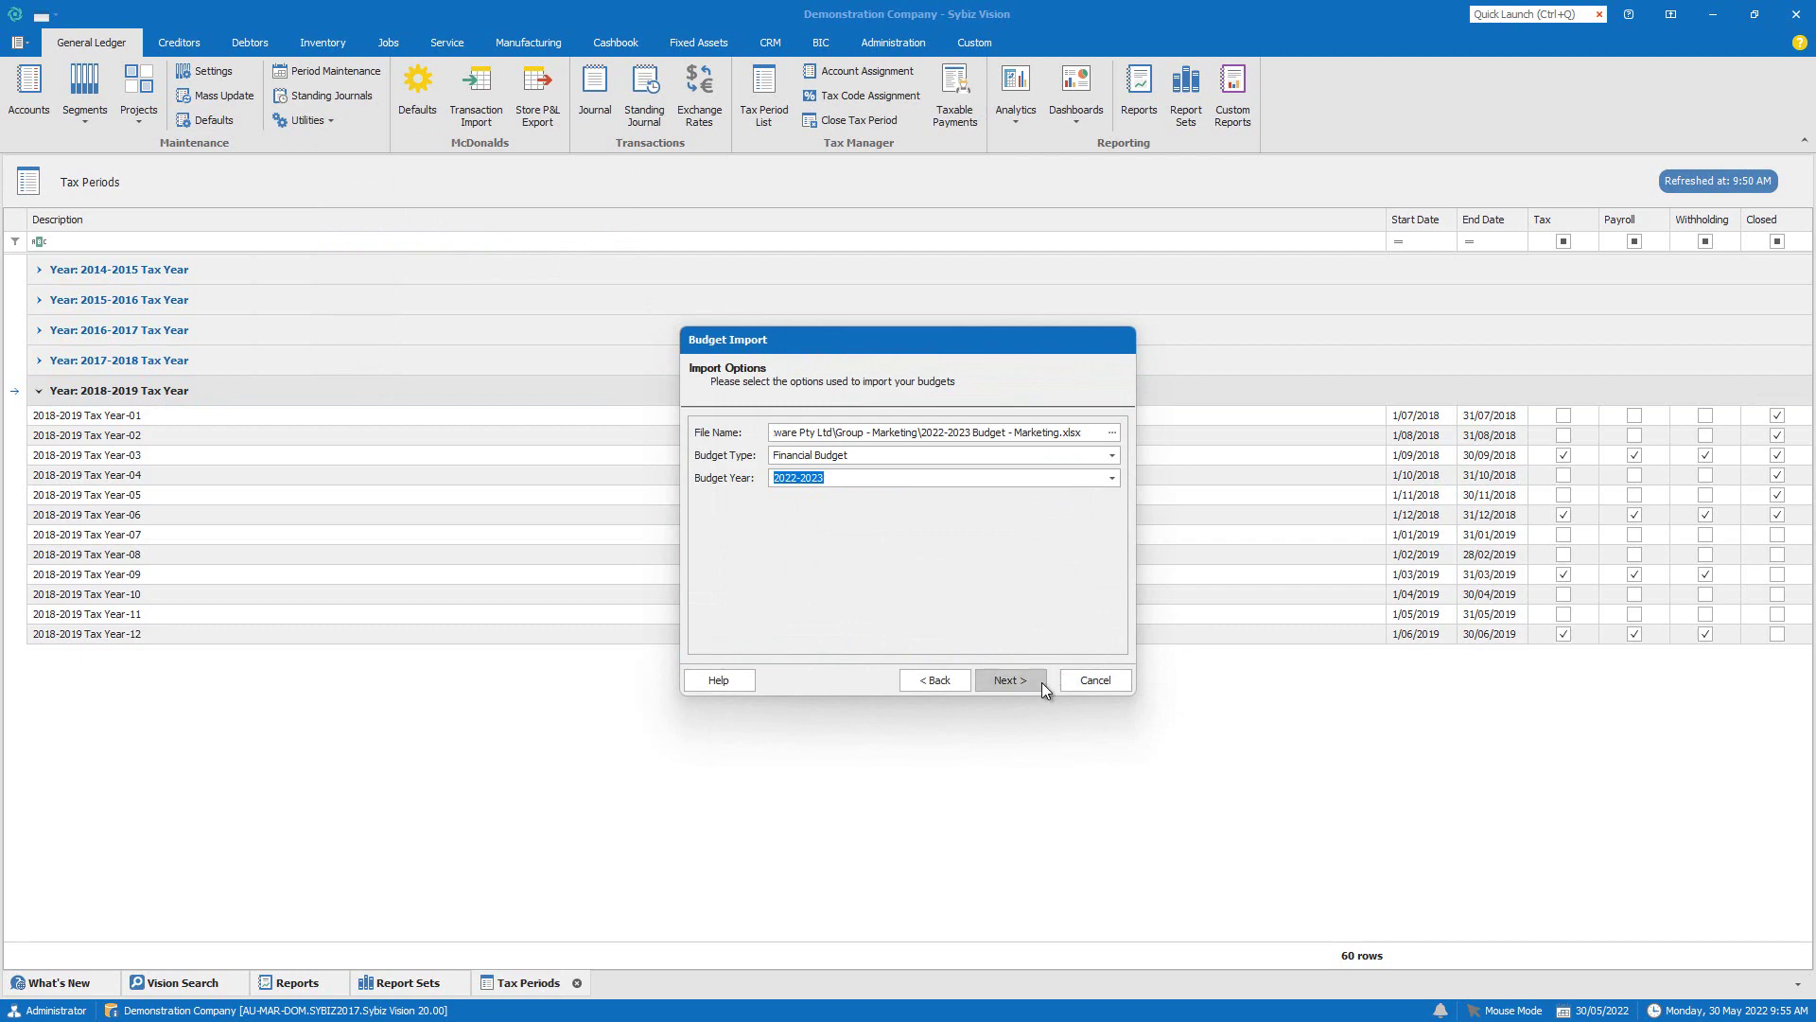
left_click(1033, 681)
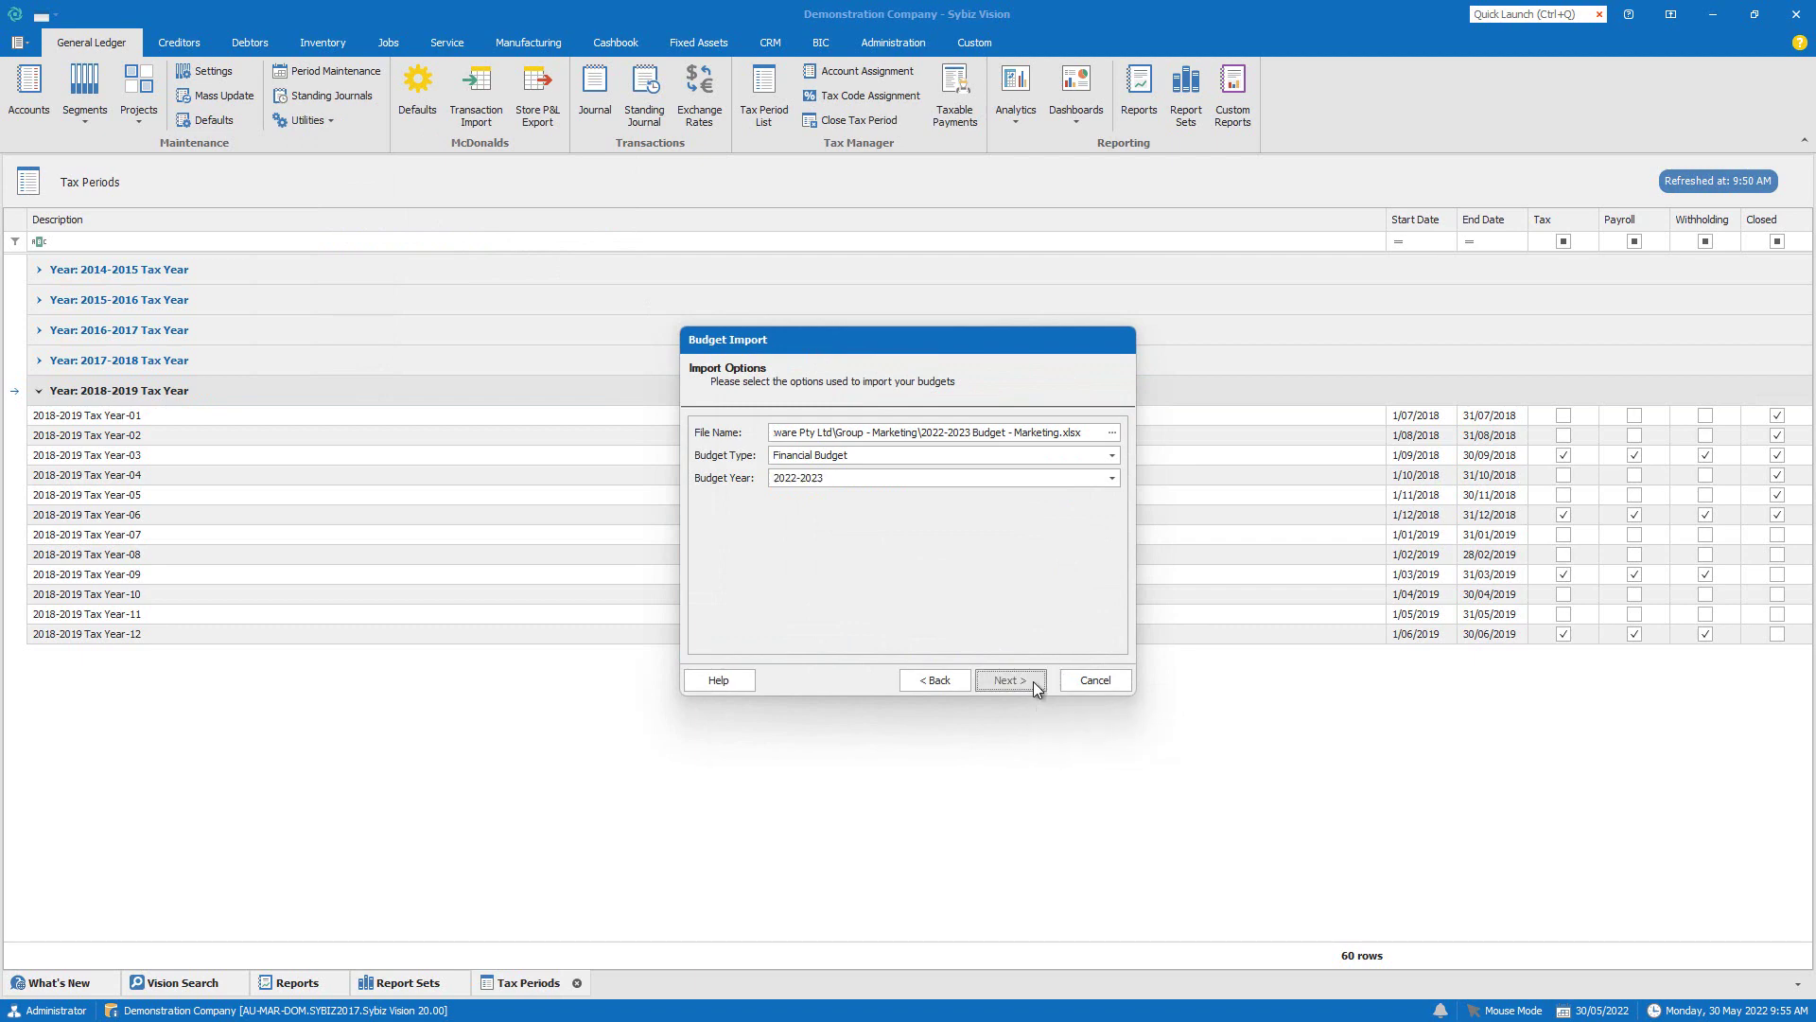